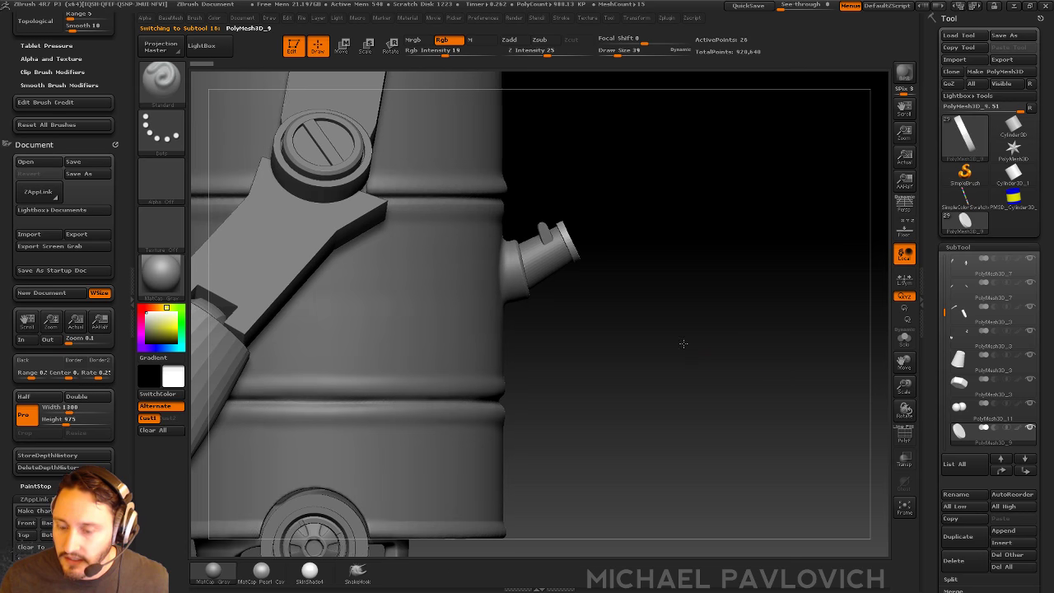
# Step: Delete the disc cap subtool at the end of the spout on the robot's barrel body
pyautogui.keyDown('alt'); pyautogui.moveTo(685, 344); pyautogui.dragTo(683, 317); pyautogui.keyUp('alt')
pyautogui.moveTo(684, 318)
pyautogui.mouseDown()
pyautogui.moveTo(568, 330)
pyautogui.moveTo(605, 289)
pyautogui.moveTo(701, 313)
pyautogui.moveTo(701, 301)
pyautogui.moveTo(699, 322)
pyautogui.mouseUp()
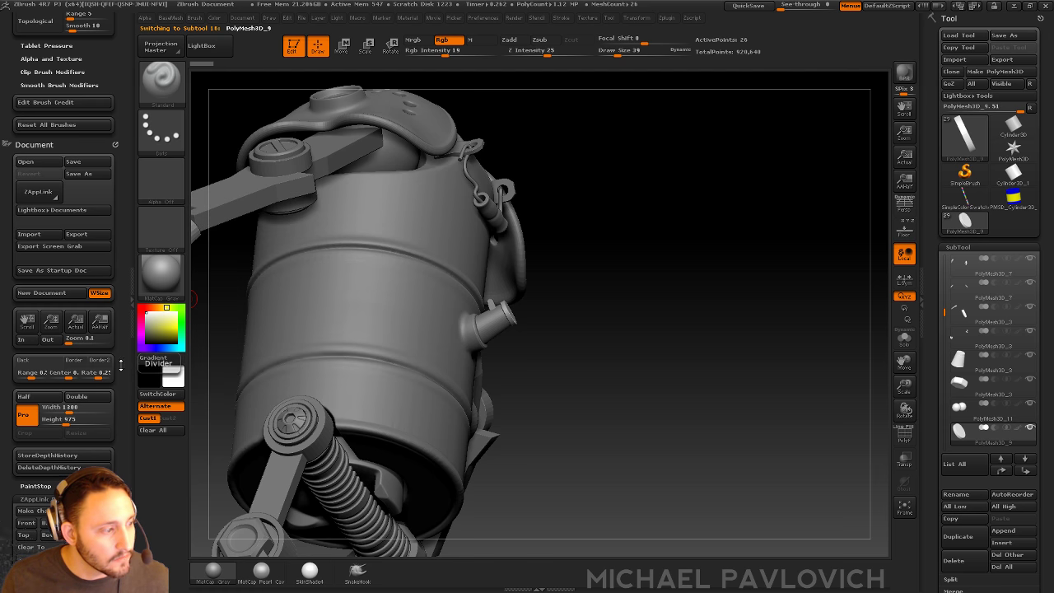
pyautogui.moveTo(752, 309); pyautogui.dragTo(719, 380)
pyautogui.click(957, 541)
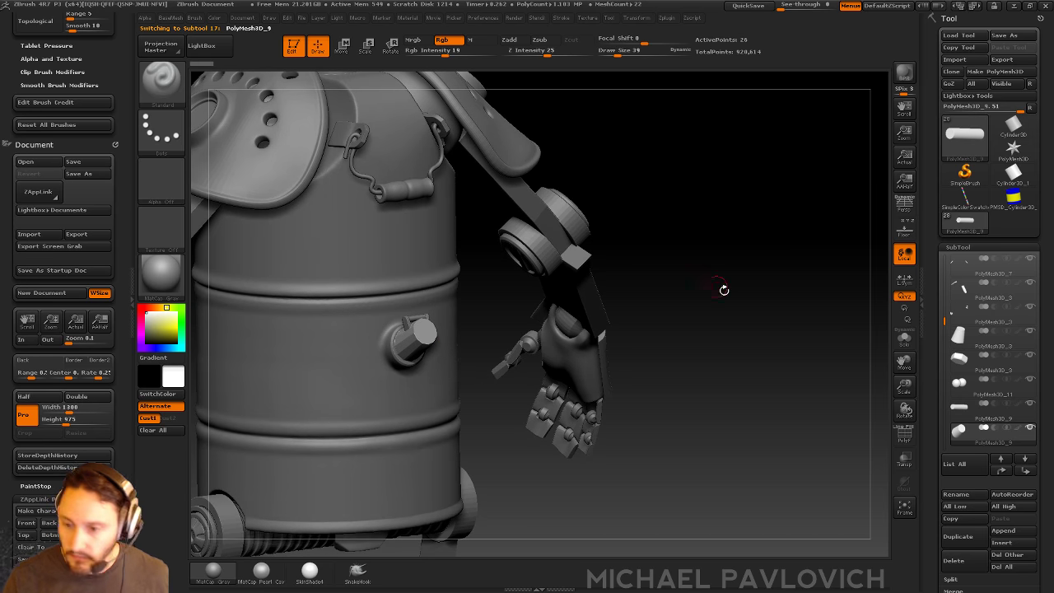
# Step: Show the spout cylinder's polygon wireframe and switch to the ZModeler brush
pyautogui.click(902, 435)
pyautogui.keyDown('alt'); pyautogui.moveTo(793, 299); pyautogui.dragTo(813, 300); pyautogui.keyUp('alt')
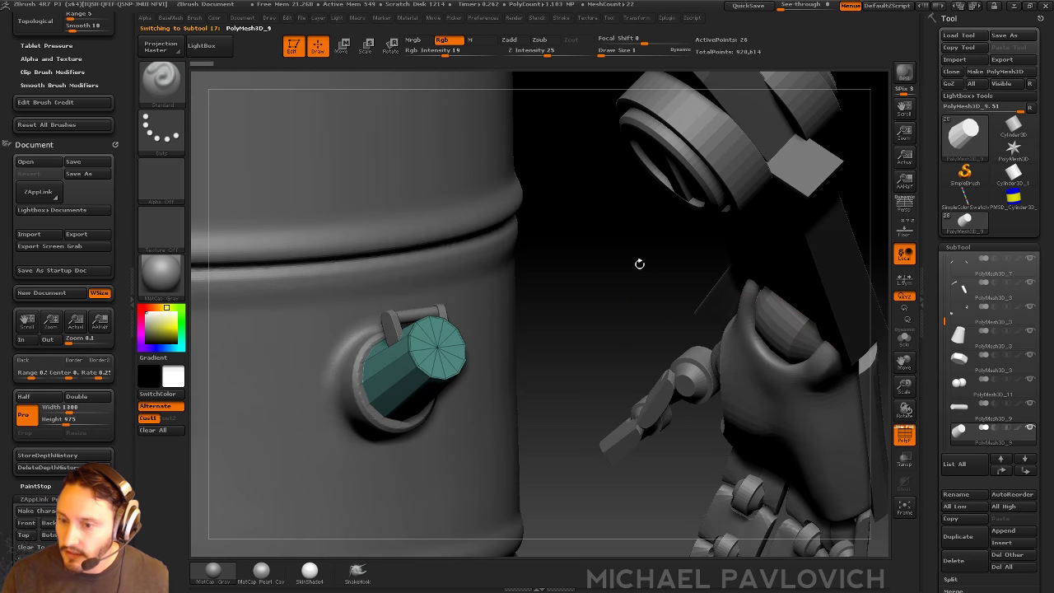
pyautogui.keyDown('alt'); pyautogui.moveTo(637, 264); pyautogui.dragTo(616, 370); pyautogui.keyUp('alt')
pyautogui.press('b')
pyautogui.press('z')
pyautogui.press('m')
# Step: Inset the spout's flat end face slightly with the polygon action Inset, target Flat Island and modifier Inset Region
pyautogui.press('space')
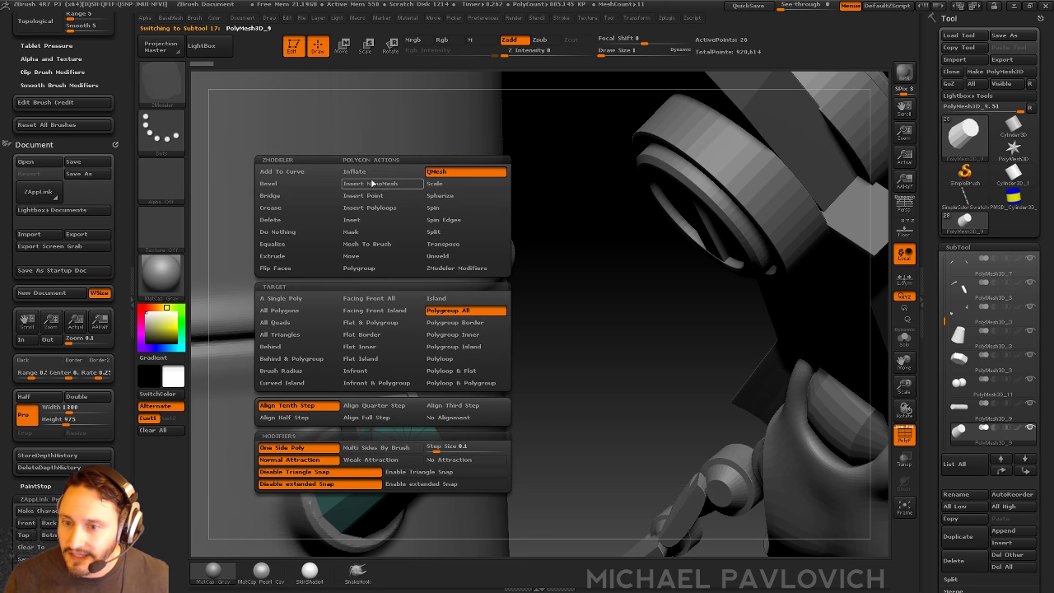
pyautogui.click(367, 220)
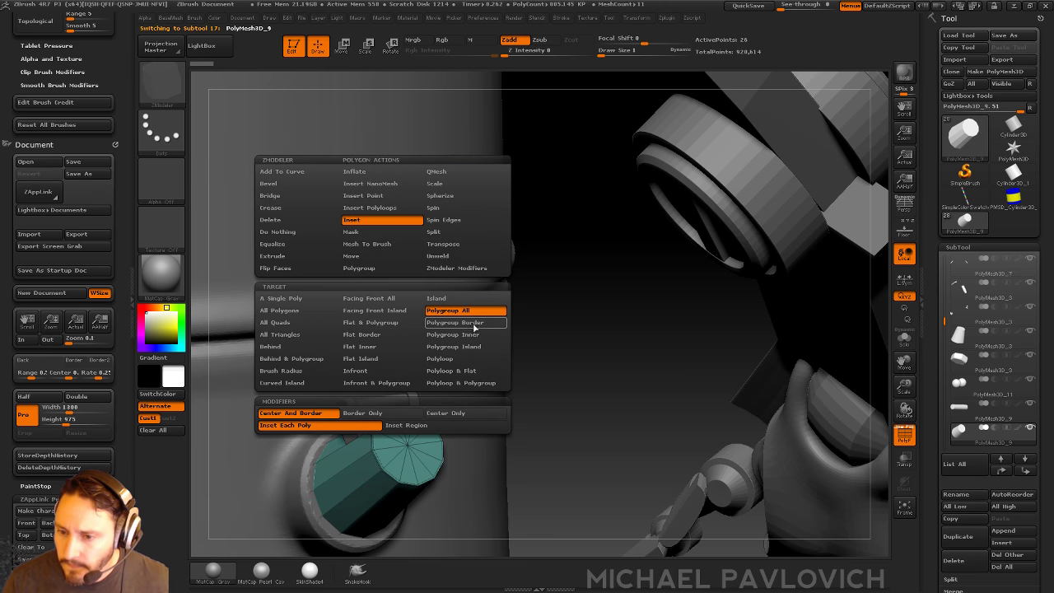
pyautogui.click(407, 335)
pyautogui.click(387, 360)
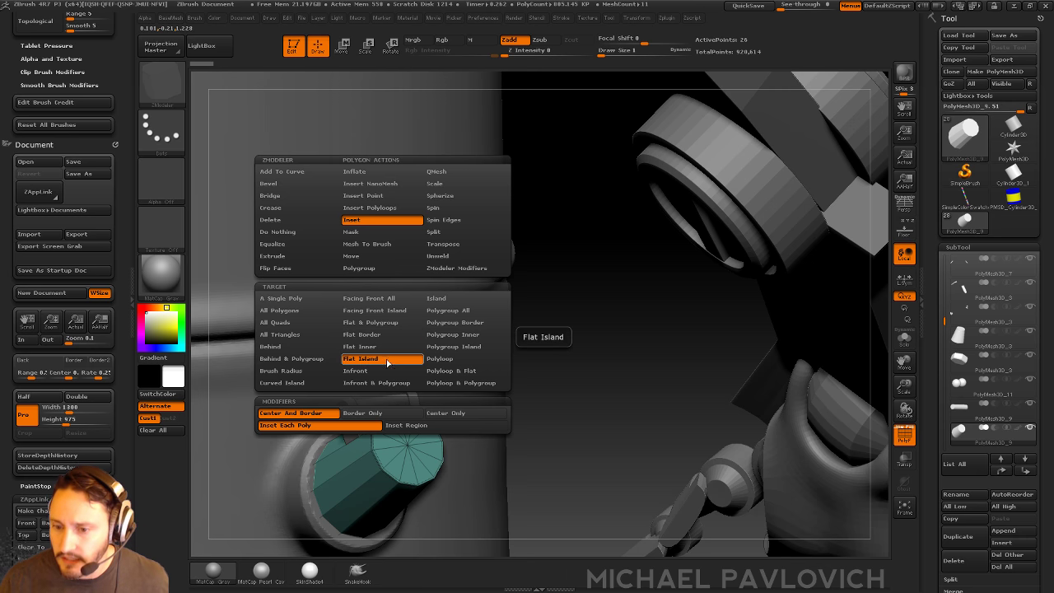
pyautogui.press('space')
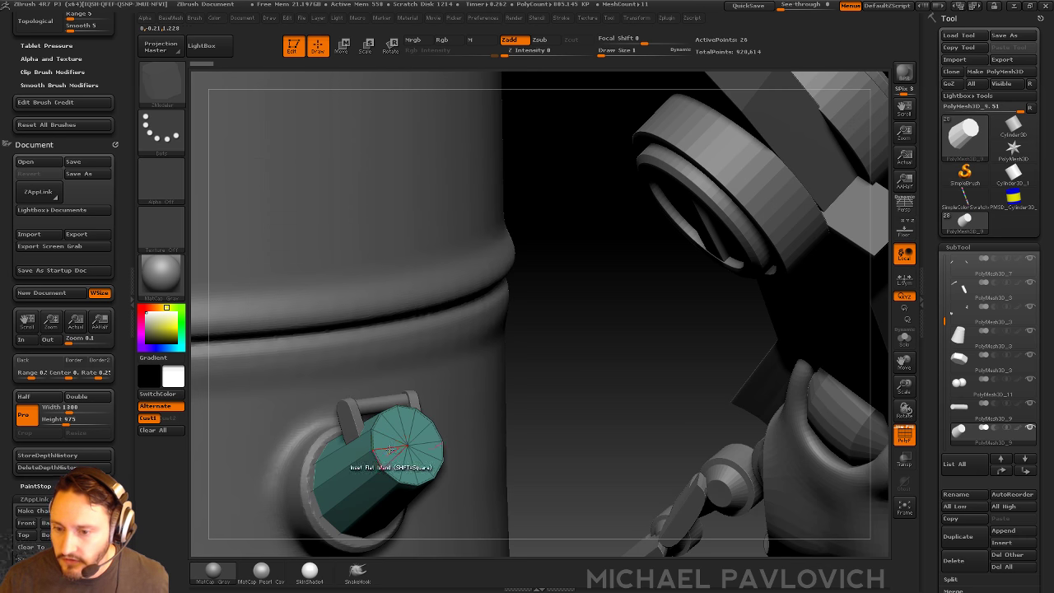
pyautogui.moveTo(389, 450); pyautogui.dragTo(387, 446)
# Step: Push the inset end face slightly into the spout using the QMesh polygon action
pyautogui.press('space')
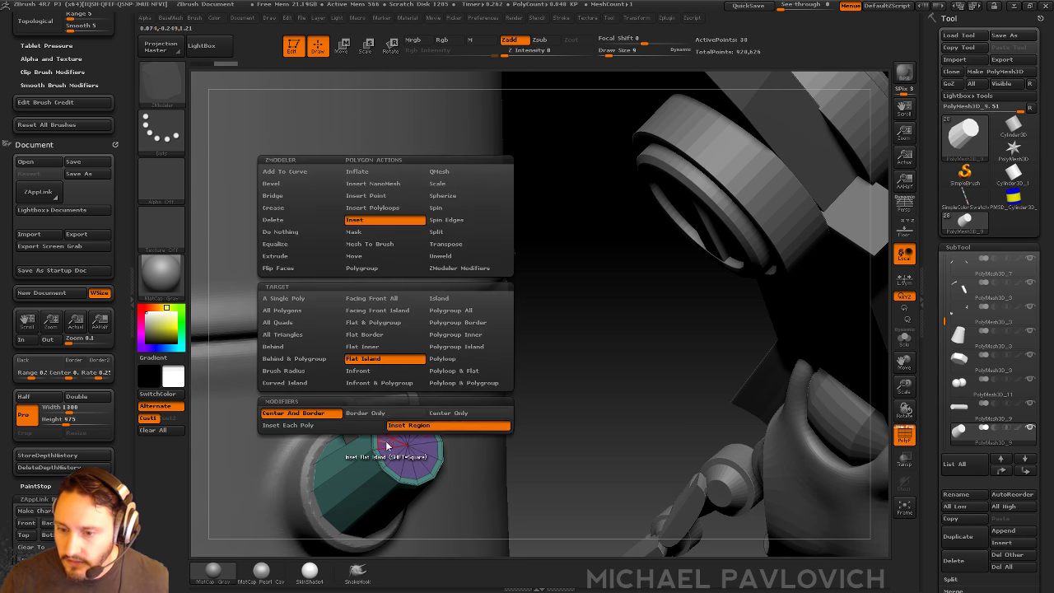
pyautogui.click(452, 173)
pyautogui.click(384, 443)
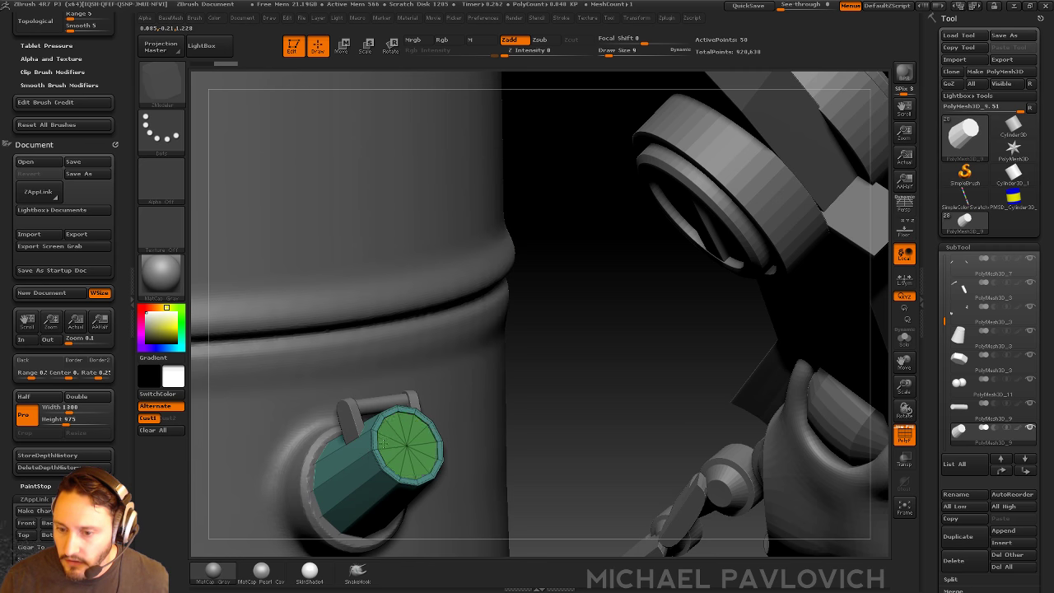
pyautogui.moveTo(384, 443); pyautogui.dragTo(371, 448)
# Step: Crease the spout's edges, inspect the dynamically subdivided preview, and turn the smooth preview off
pyautogui.press('3')
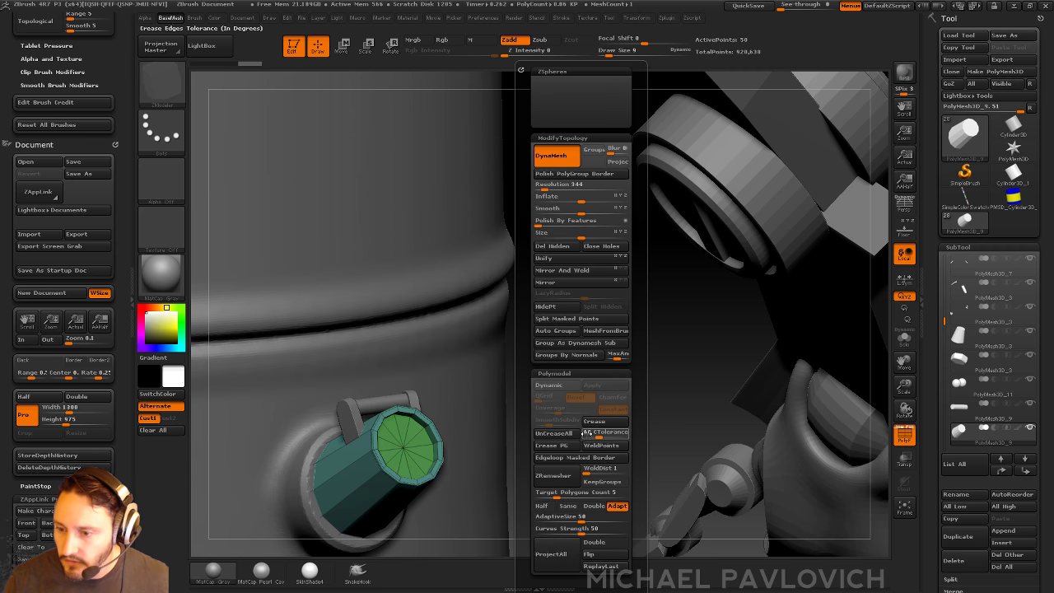
pyautogui.click(593, 422)
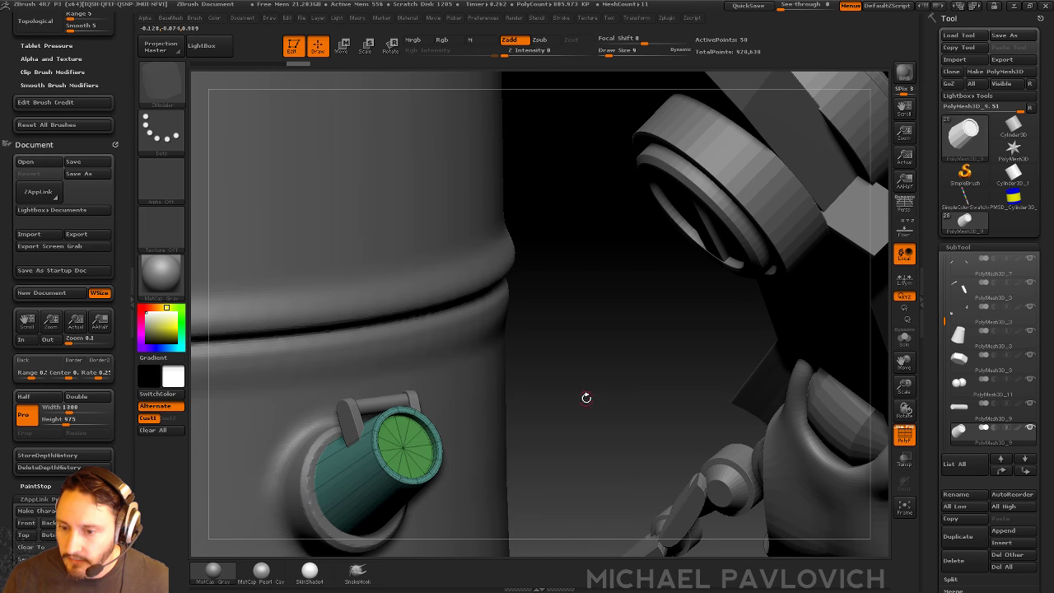
pyautogui.moveTo(588, 395); pyautogui.dragTo(667, 292)
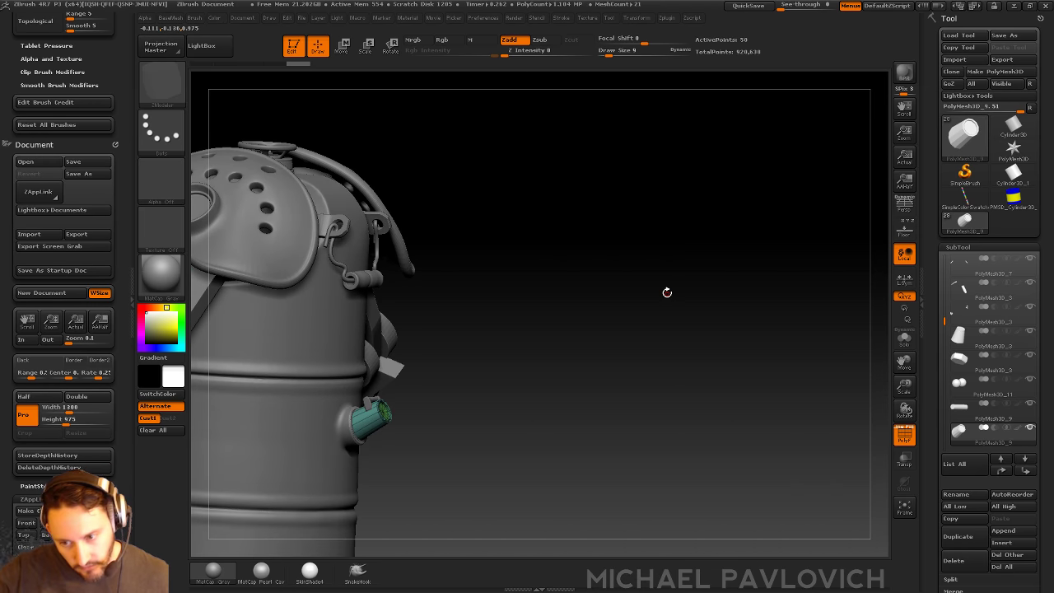
pyautogui.keyDown('alt'); pyautogui.moveTo(608, 244); pyautogui.dragTo(641, 424); pyautogui.keyUp('alt')
pyautogui.keyDown('alt'); pyautogui.moveTo(640, 424); pyautogui.dragTo(667, 367); pyautogui.keyUp('alt')
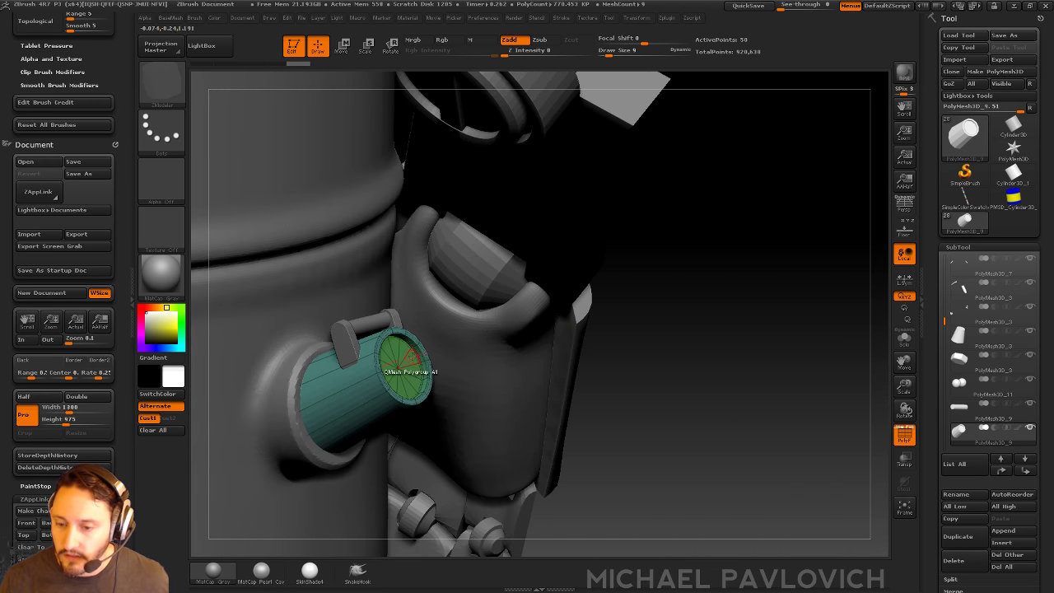
pyautogui.moveTo(635, 315); pyautogui.dragTo(709, 345)
pyautogui.hotkey('shift', 'd')
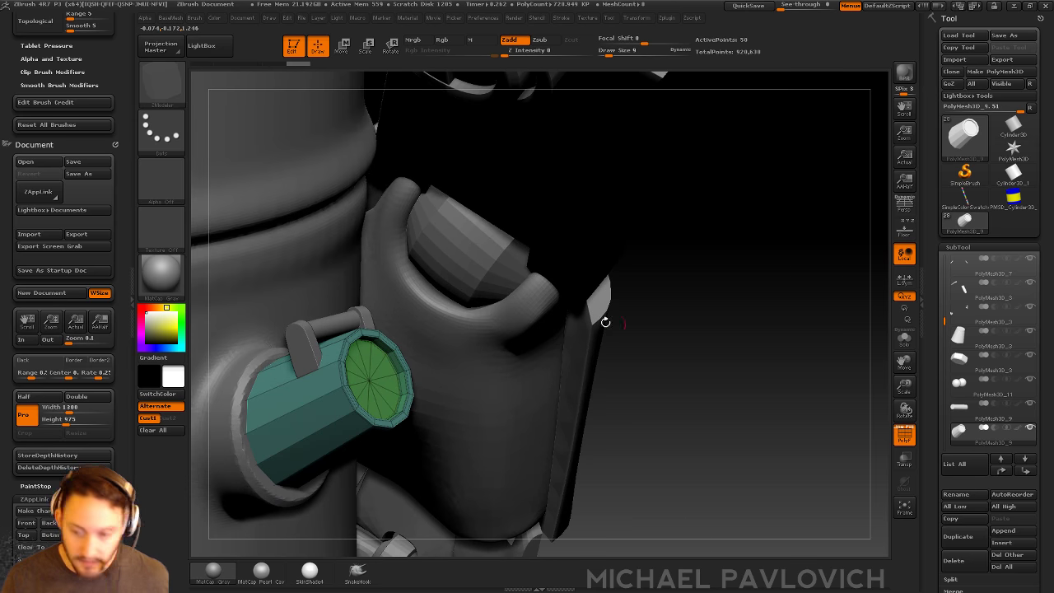
# Step: Pull a detached copy of the recessed end face out of the spout and thicken it into a disc with QMesh
pyautogui.press('space')
pyautogui.click(289, 255)
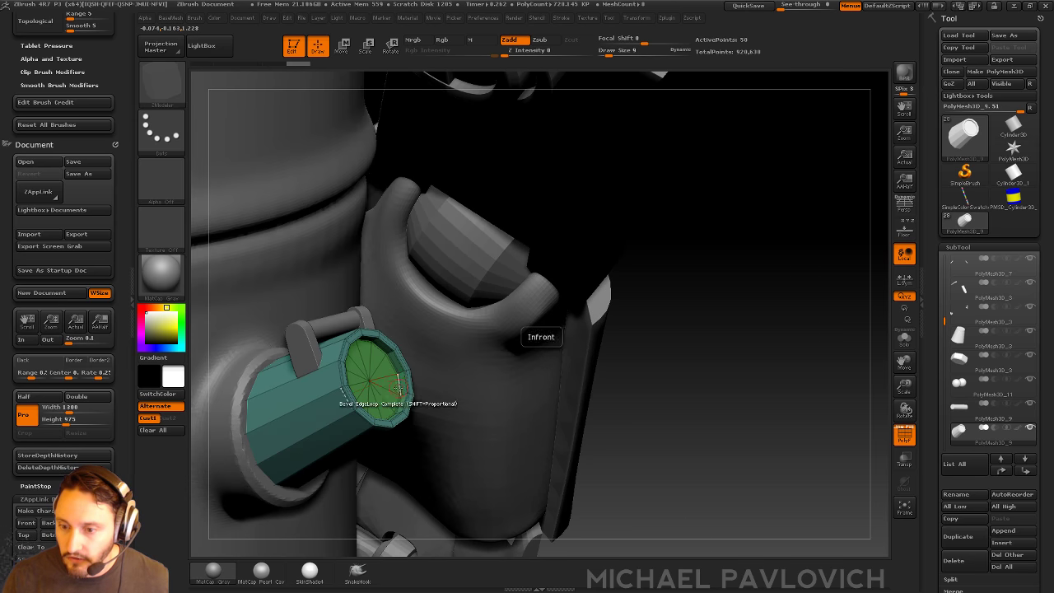
pyautogui.moveTo(392, 385); pyautogui.dragTo(468, 350)
pyautogui.hotkey('ctrl', 'z')
pyautogui.press('space')
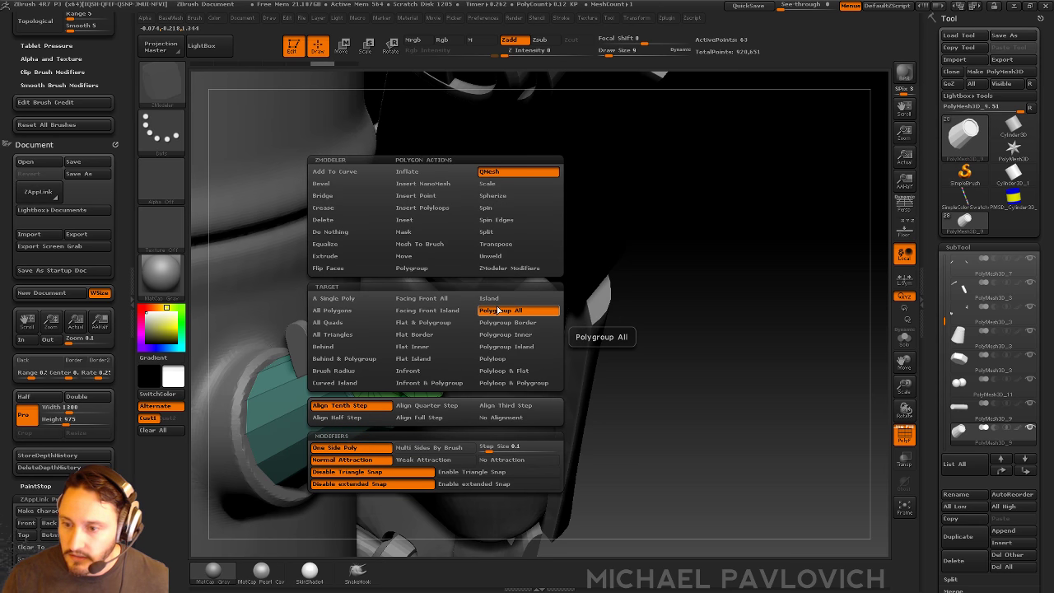
pyautogui.click(502, 336)
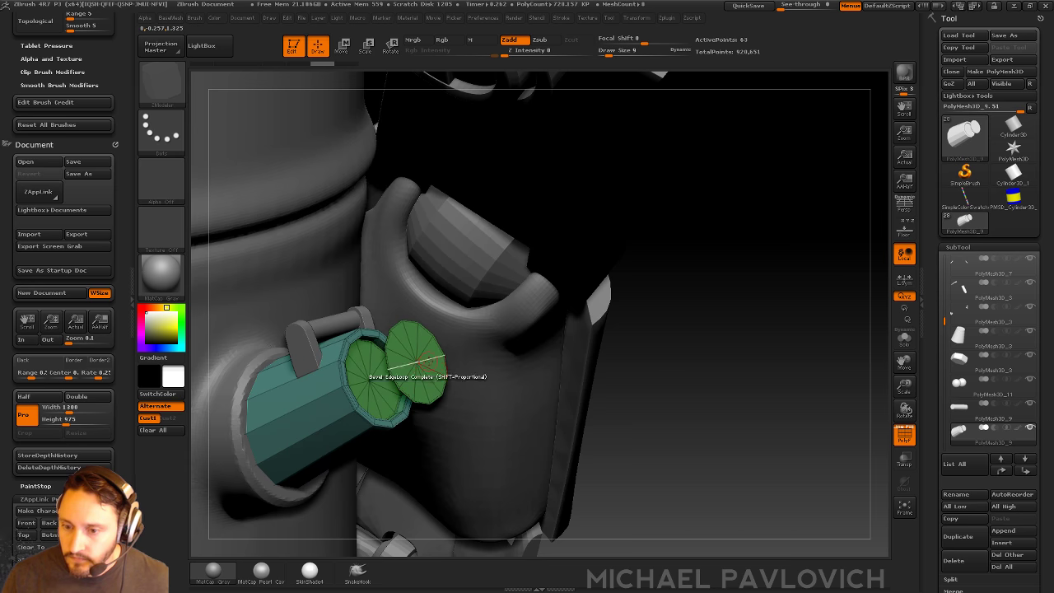
pyautogui.moveTo(428, 367); pyautogui.dragTo(459, 354)
# Step: Separate the detached disc from the spout into its own subtool
pyautogui.moveTo(696, 284)
pyautogui.keyDown('alt'); pyautogui.mouseDown()
pyautogui.moveTo(690, 318)
pyautogui.moveTo(567, 367)
pyautogui.mouseUp(); pyautogui.keyUp('alt')
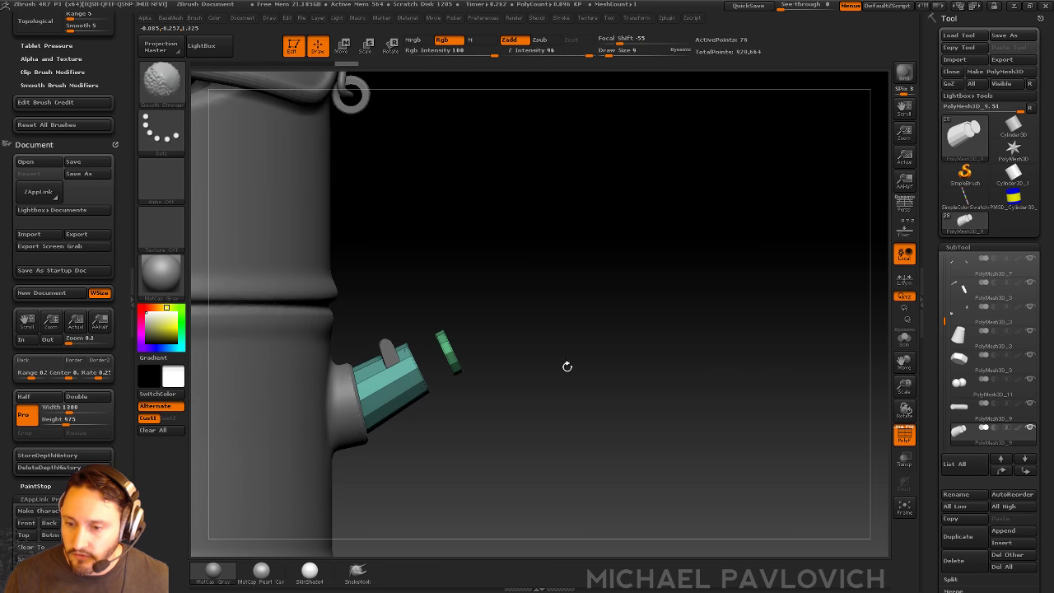
pyautogui.keyDown('ctrl'); pyautogui.keyDown('shift'); pyautogui.click(163, 84); pyautogui.keyUp('shift'); pyautogui.keyUp('ctrl')
pyautogui.keyDown('ctrl'); pyautogui.keyDown('shift'); pyautogui.click(466, 141); pyautogui.keyUp('shift'); pyautogui.keyUp('ctrl')
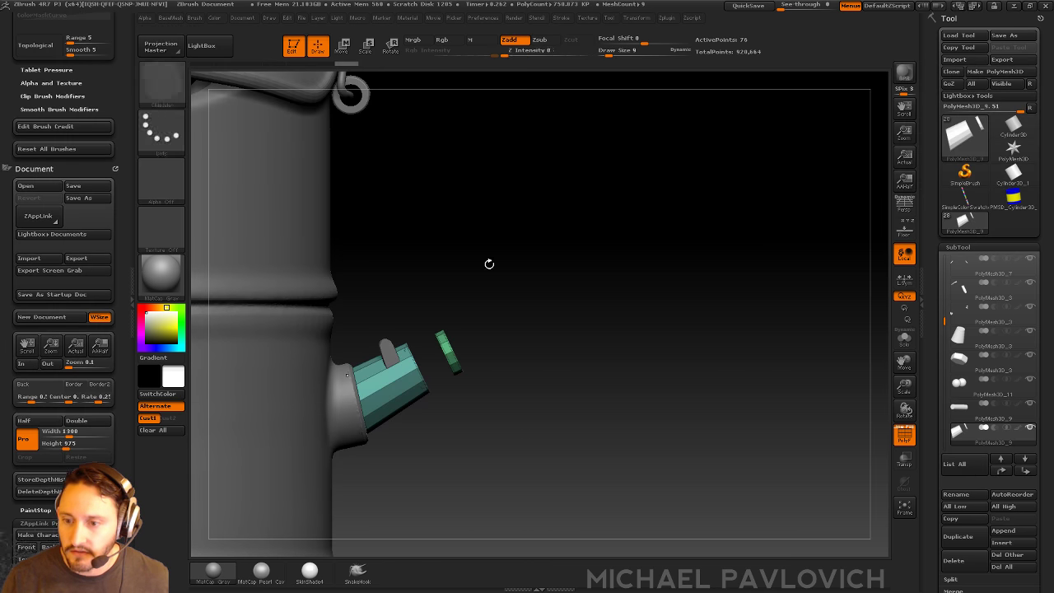
pyautogui.moveTo(425, 290)
pyautogui.keyDown('ctrl'); pyautogui.keyDown('shift'); pyautogui.mouseDown()
pyautogui.moveTo(515, 354)
pyautogui.moveTo(448, 490)
pyautogui.mouseUp(); pyautogui.keyUp('shift'); pyautogui.keyUp('ctrl')
pyautogui.press('space')
pyautogui.click(671, 311)
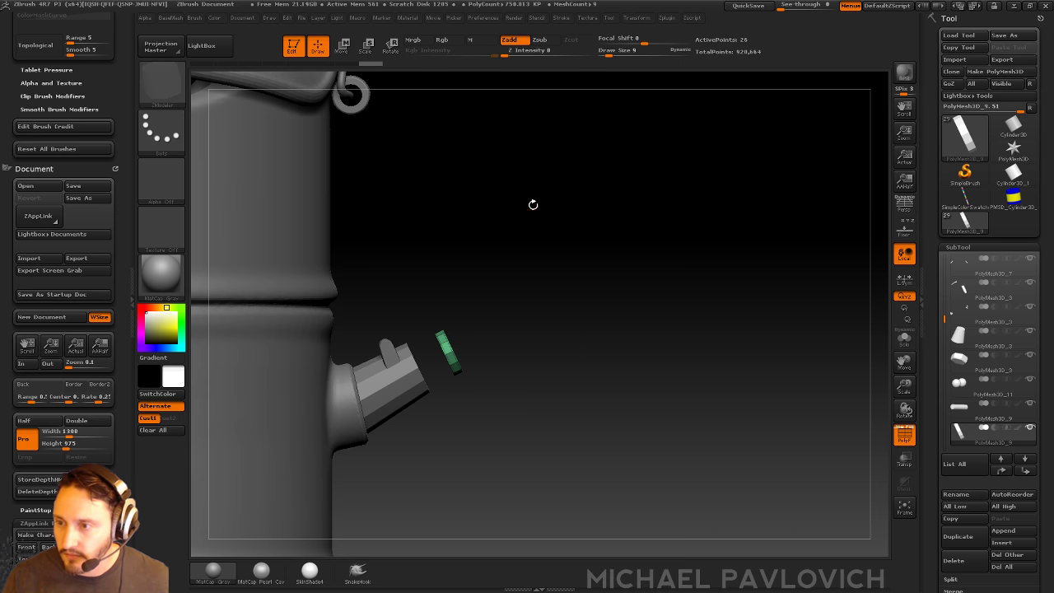
# Step: Quick-save the project and reopen QS_45287.ZPR from the LightBox quick saves
pyautogui.click(747, 8)
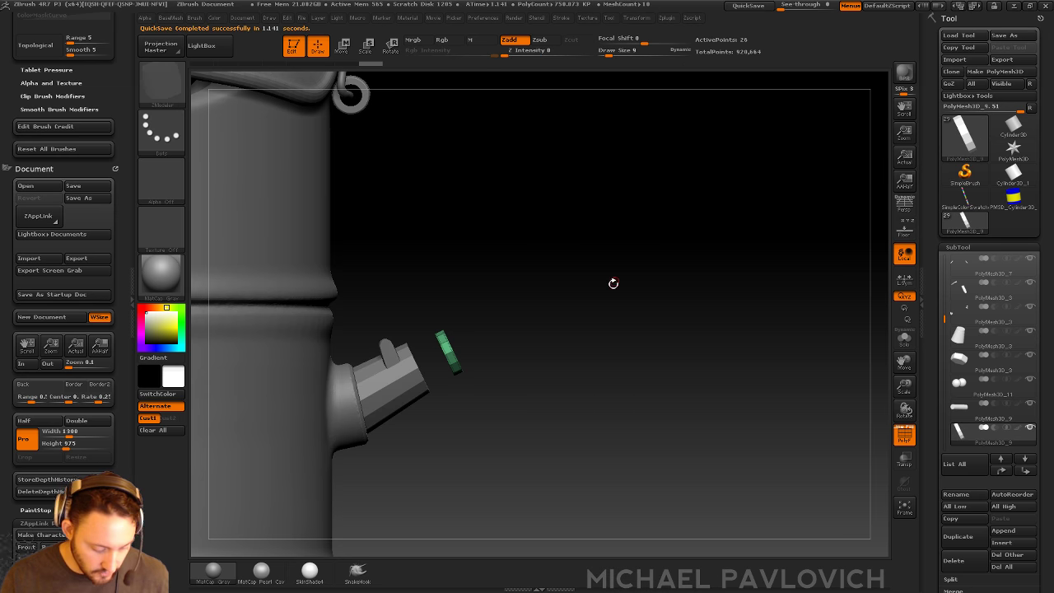
pyautogui.press(',')
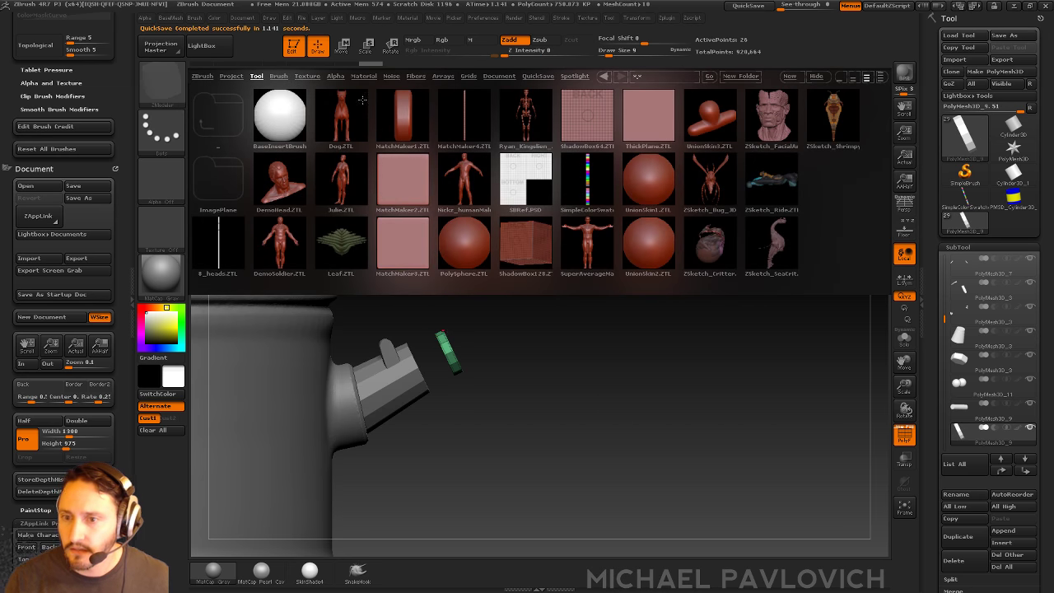
pyautogui.click(543, 75)
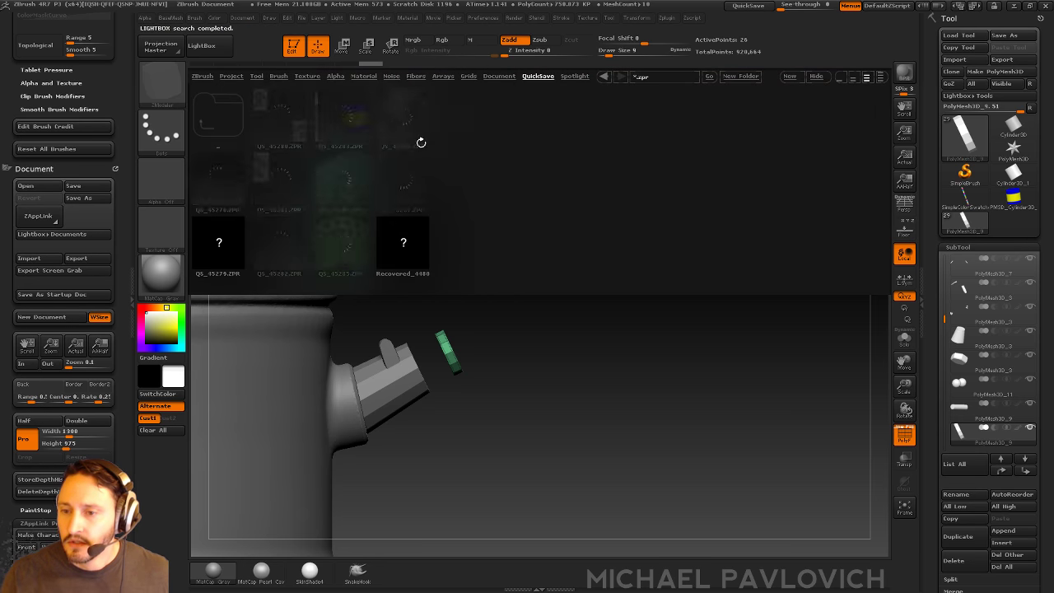
pyautogui.doubleClick(406, 196)
pyautogui.click(557, 341)
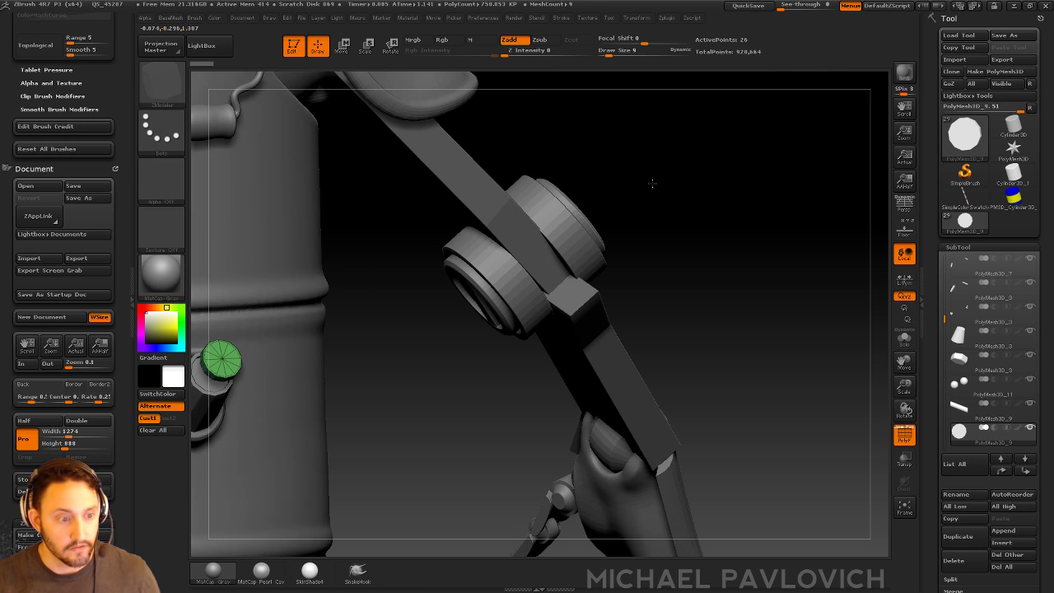
# Step: Switch to the Standard brush and adjust its draw size while inspecting the detached disc and spout
pyautogui.moveTo(653, 183); pyautogui.dragTo(663, 170)
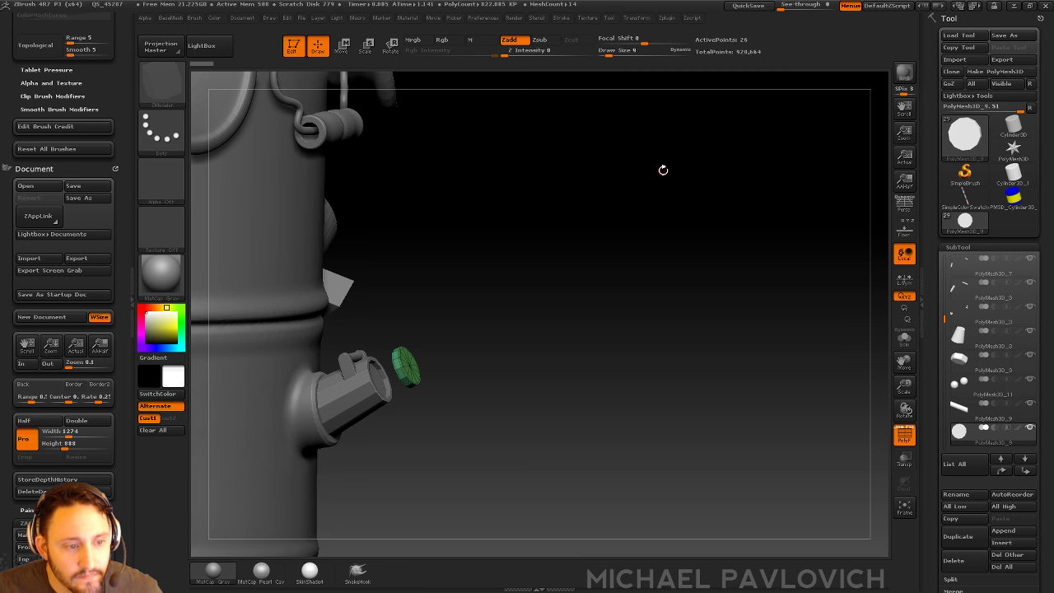
pyautogui.moveTo(489, 258); pyautogui.dragTo(579, 223)
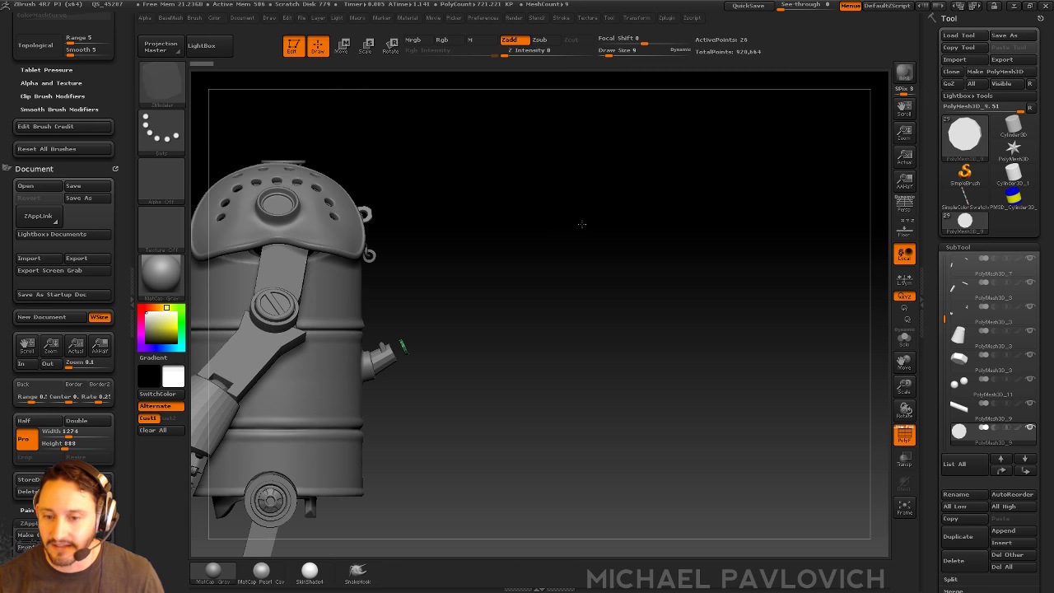
pyautogui.keyDown('alt'); pyautogui.moveTo(523, 252); pyautogui.dragTo(666, 214); pyautogui.keyUp('alt')
pyautogui.press('b')
pyautogui.press('s')
pyautogui.press('t')
pyautogui.press('s')
pyautogui.click(602, 240)
pyautogui.press('s')
pyautogui.click(1040, 18)
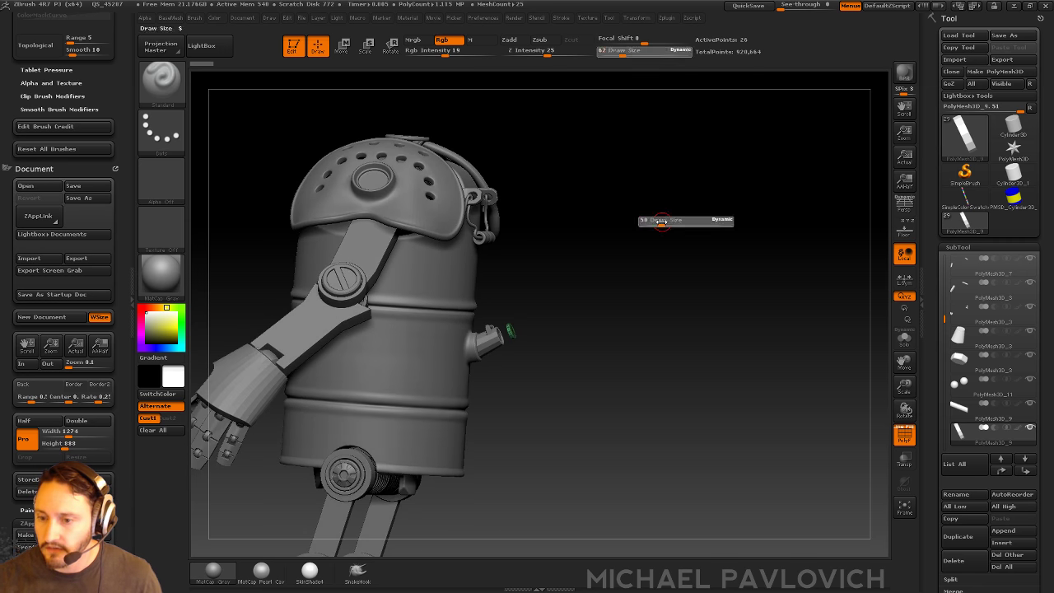
pyautogui.moveTo(676, 221)
pyautogui.mouseDown()
pyautogui.moveTo(538, 312)
pyautogui.moveTo(557, 313)
pyautogui.mouseUp()
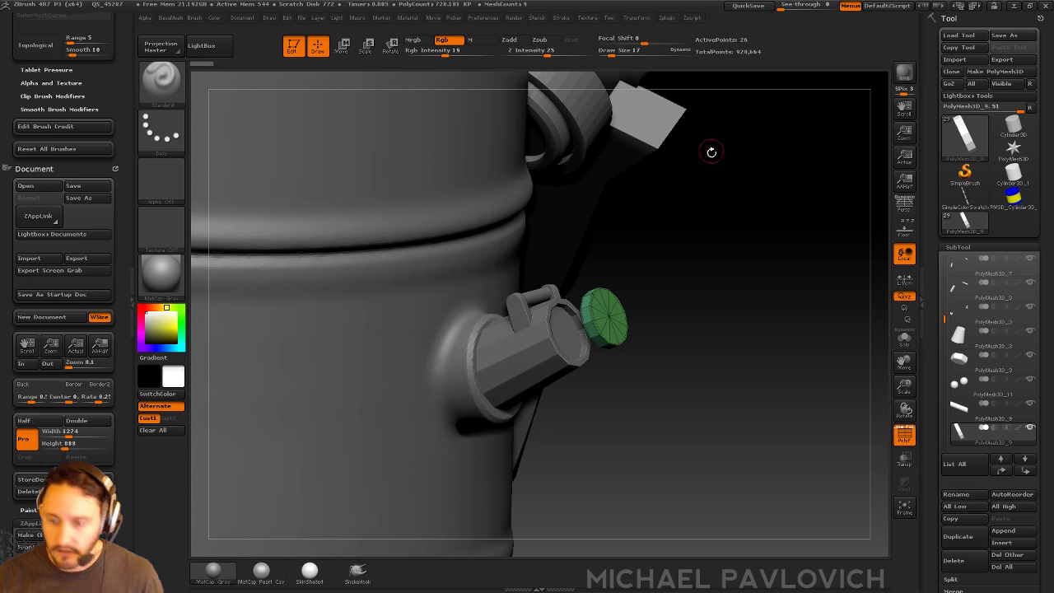
# Step: Reload the quick save QS_45287.ZPR from LightBox to return to the saved project state
pyautogui.press(',')
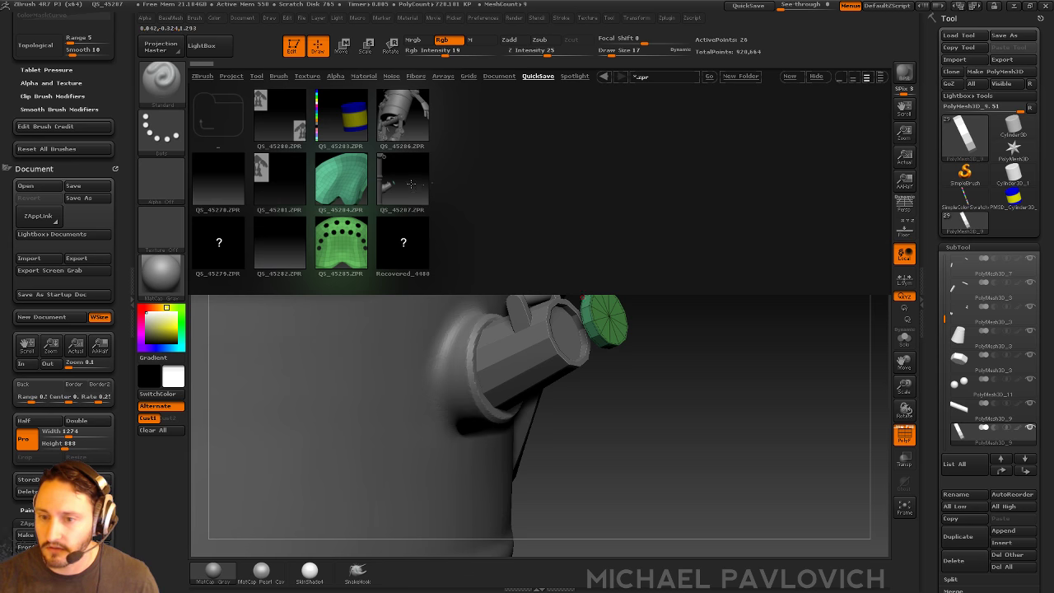
pyautogui.doubleClick(420, 180)
pyautogui.click(558, 342)
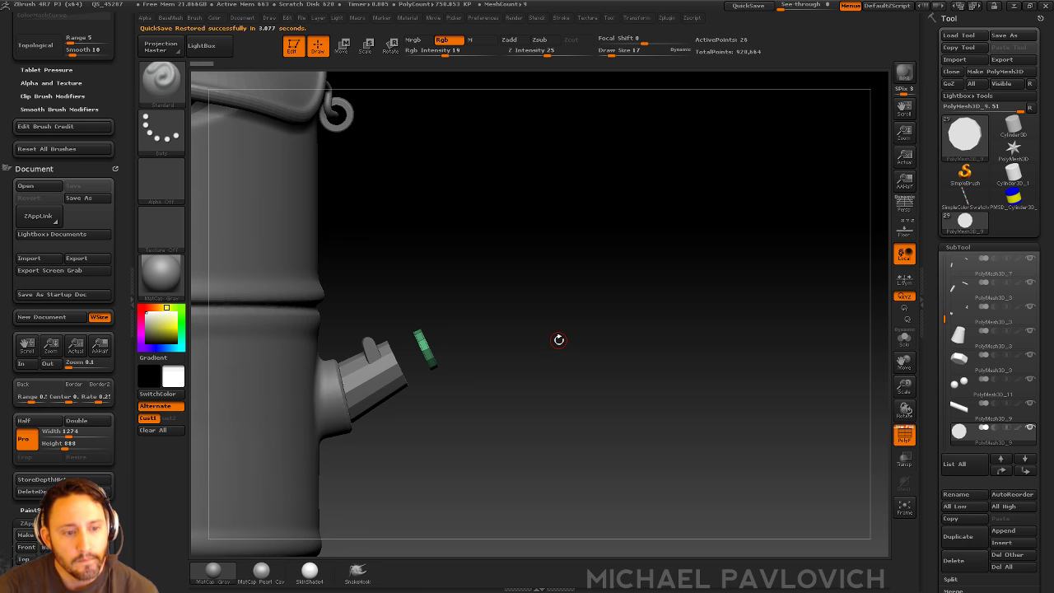
# Step: Switch back to the ZModeler brush and reduce the draw size to 3 for working on the disc
pyautogui.moveTo(598, 234); pyautogui.dragTo(551, 295)
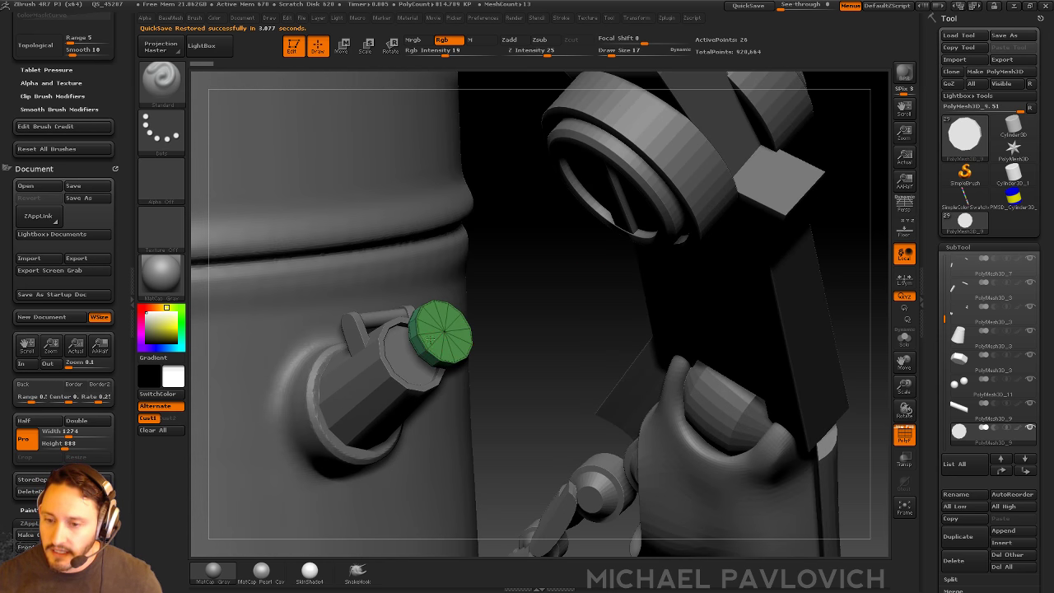
pyautogui.press('b')
pyautogui.press('z')
pyautogui.press('m')
pyautogui.click(445, 336)
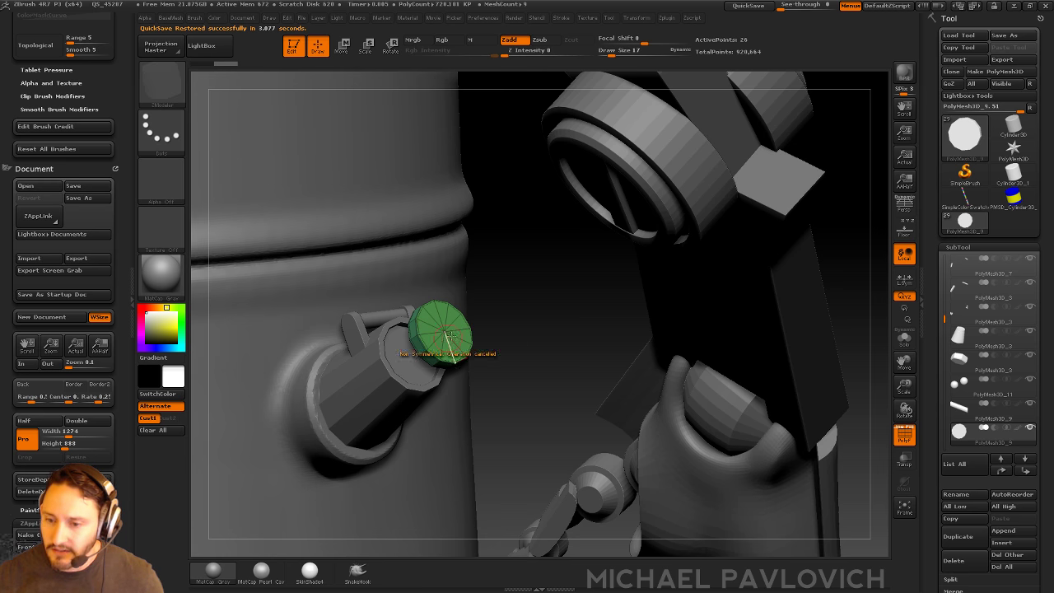
pyautogui.press('s')
pyautogui.moveTo(537, 311); pyautogui.dragTo(581, 325)
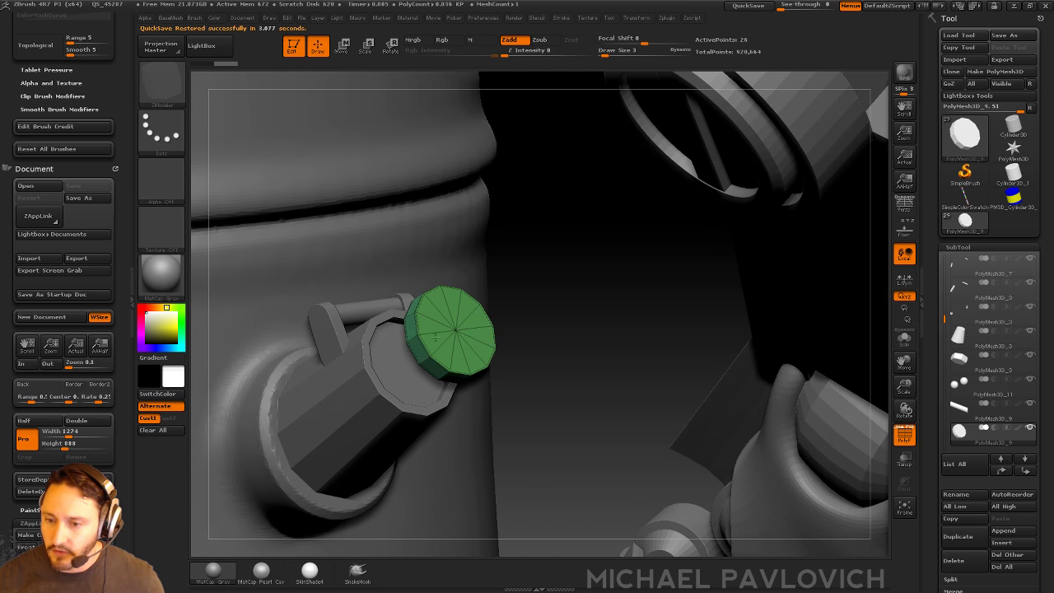
# Step: Assign all polygons on the disc's front face to one polygroup, separate from its side faces, using ZModeler
pyautogui.keyDown('alt'); pyautogui.moveTo(435, 336); pyautogui.dragTo(442, 353); pyautogui.keyUp('alt')
pyautogui.keyDown('alt'); pyautogui.click(431, 324); pyautogui.keyUp('alt')
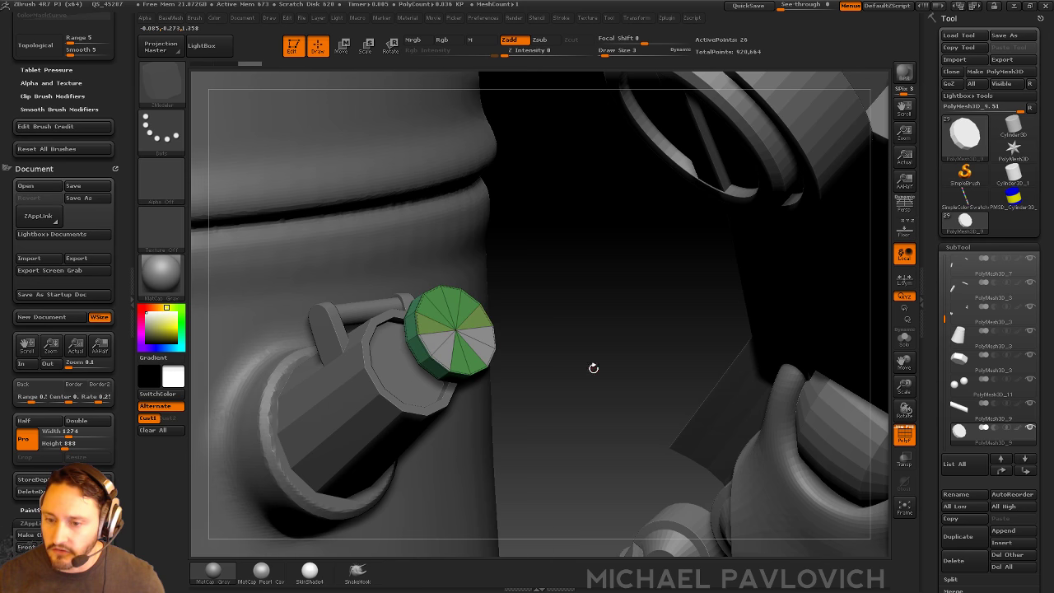
pyautogui.click(448, 351)
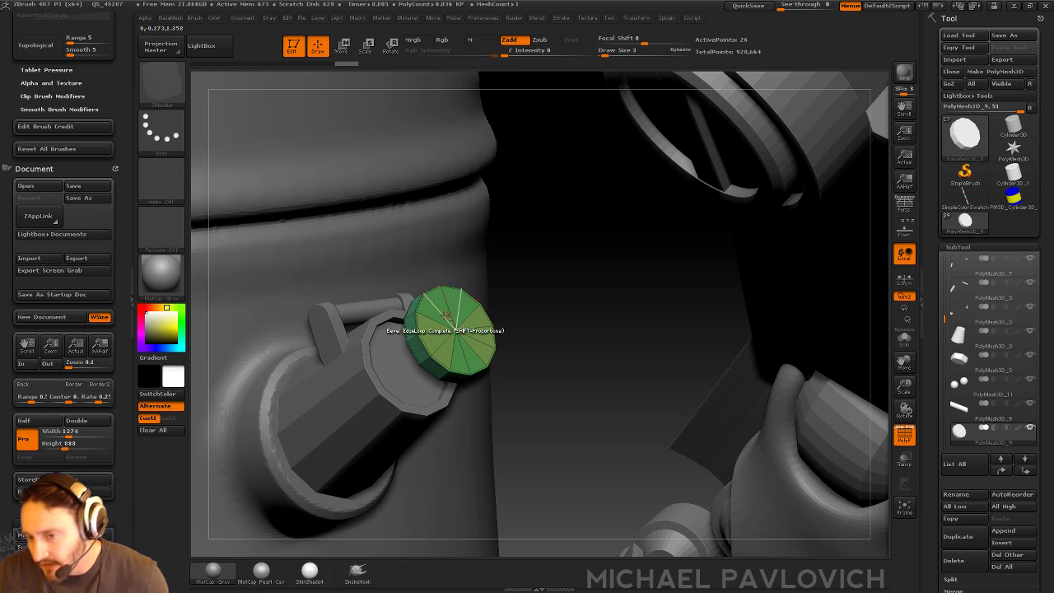
pyautogui.keyDown('alt'); pyautogui.click(436, 309); pyautogui.keyUp('alt')
pyautogui.keyDown('alt'); pyautogui.click(437, 307); pyautogui.keyUp('alt')
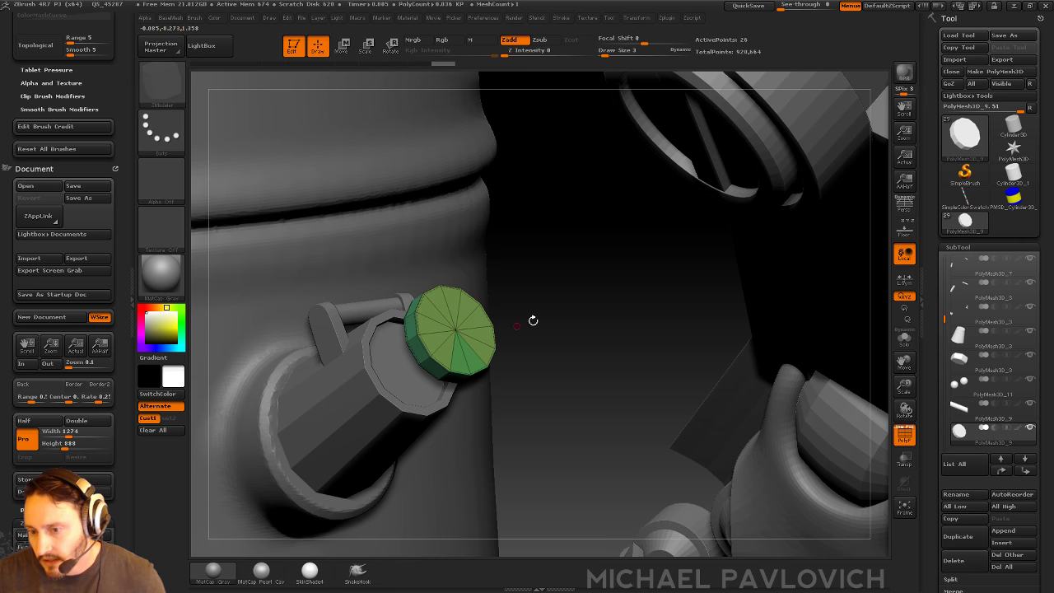
pyautogui.press('3')
pyautogui.click(570, 273)
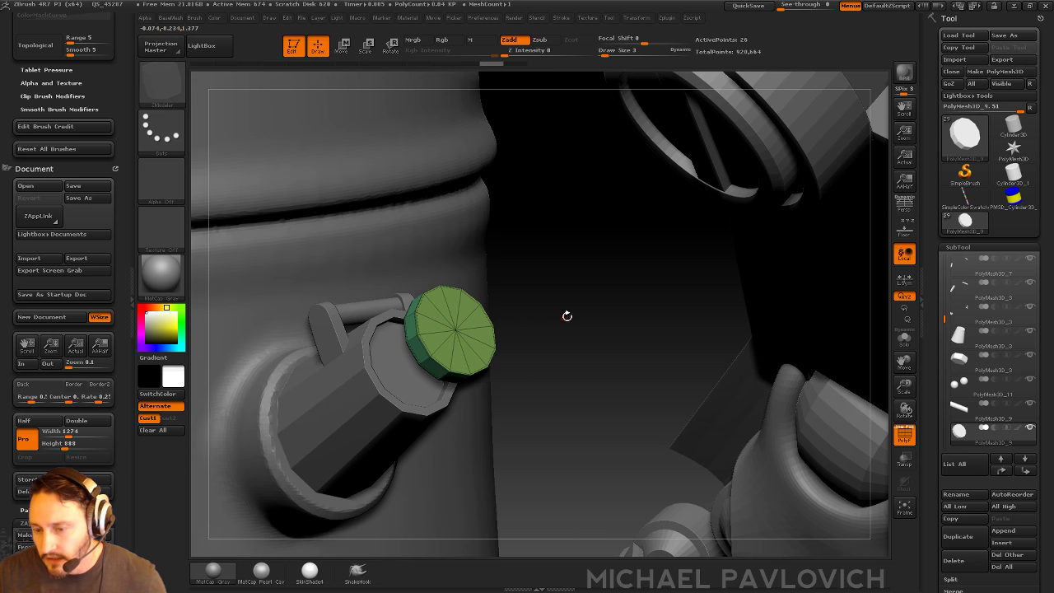
# Step: Merge the whole disc into a single polygroup and regroup its faces with Groups By Normals
pyautogui.moveTo(566, 316); pyautogui.dragTo(604, 244)
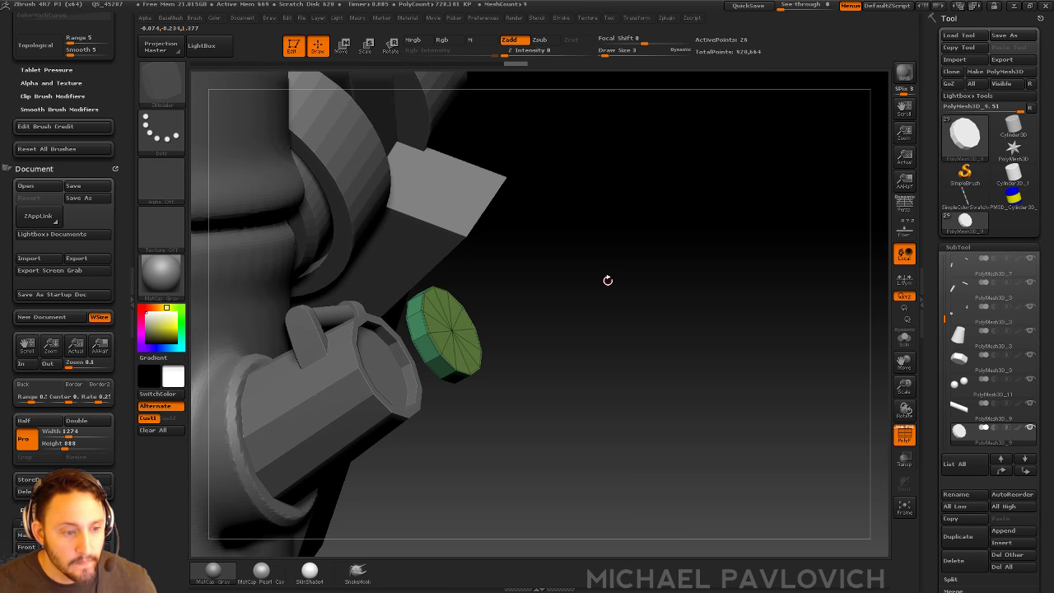
pyautogui.moveTo(633, 269); pyautogui.dragTo(647, 297)
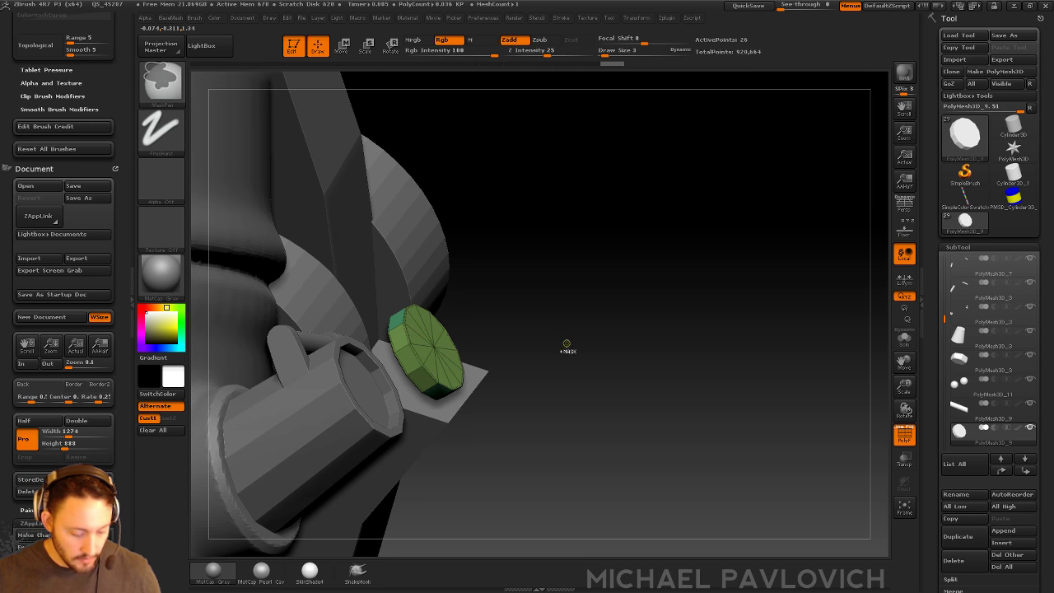
pyautogui.hotkey('ctrl', 'w')
pyautogui.press('2')
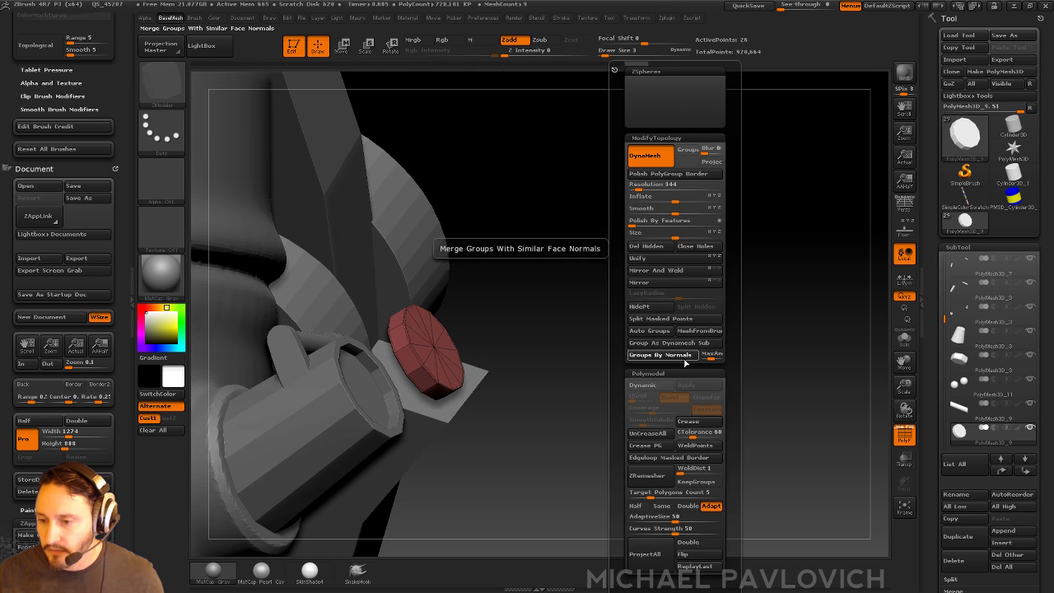
pyautogui.click(685, 359)
pyautogui.moveTo(622, 348); pyautogui.dragTo(598, 359)
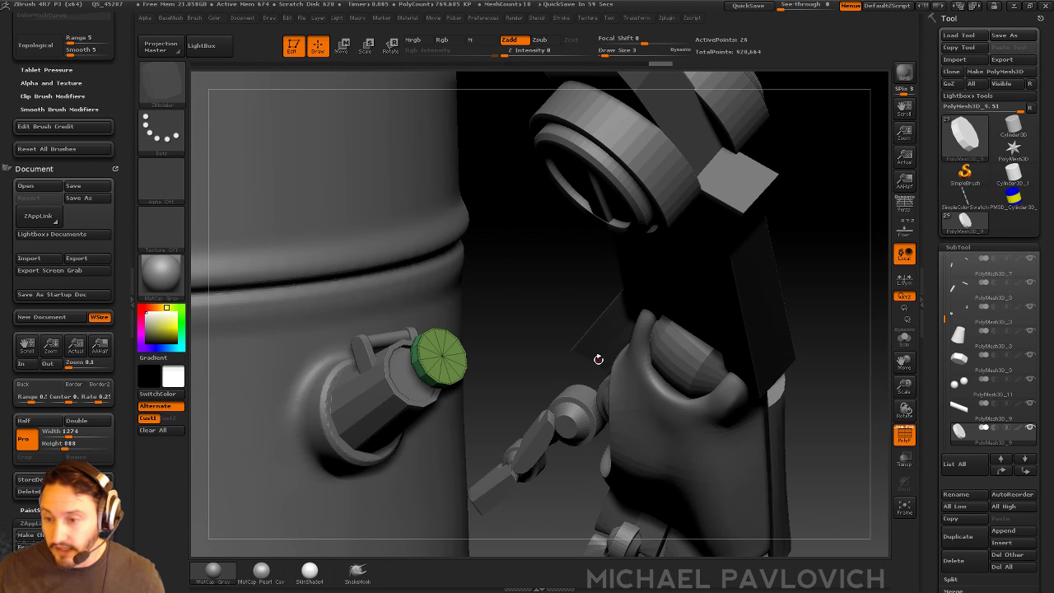
# Step: Set the draw size to 2 and extrude the disc's front polygroup into a long cylinder with QMesh Polygroup Island
pyautogui.moveTo(812, 216)
pyautogui.mouseDown()
pyautogui.moveTo(816, 179)
pyautogui.moveTo(638, 260)
pyautogui.moveTo(582, 312)
pyautogui.mouseUp()
pyautogui.press('b')
pyautogui.press('s')
pyautogui.press('t')
pyautogui.press('s')
pyautogui.moveTo(580, 312); pyautogui.dragTo(606, 312)
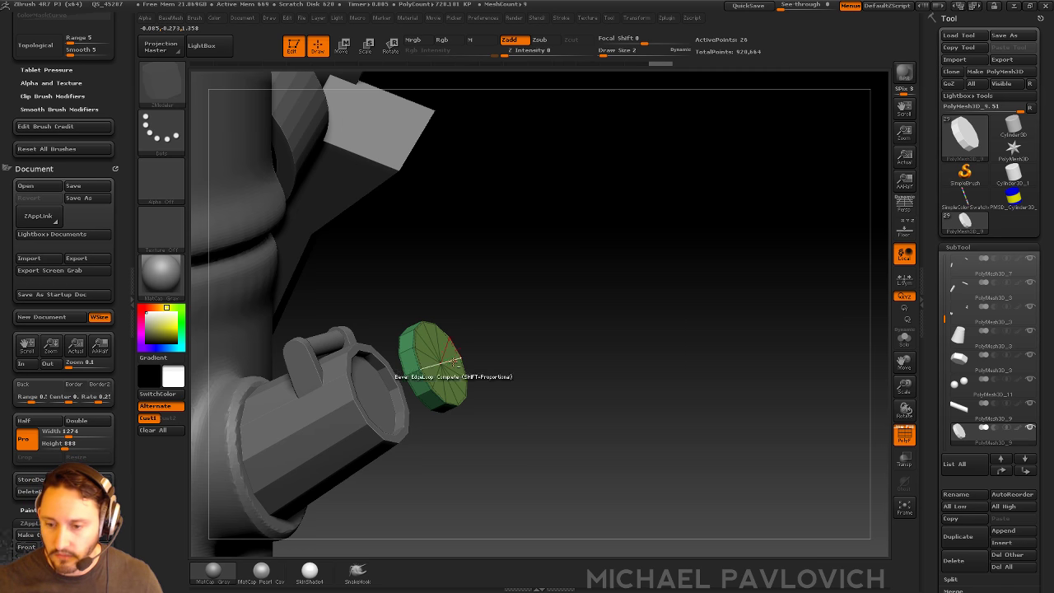
pyautogui.press('space')
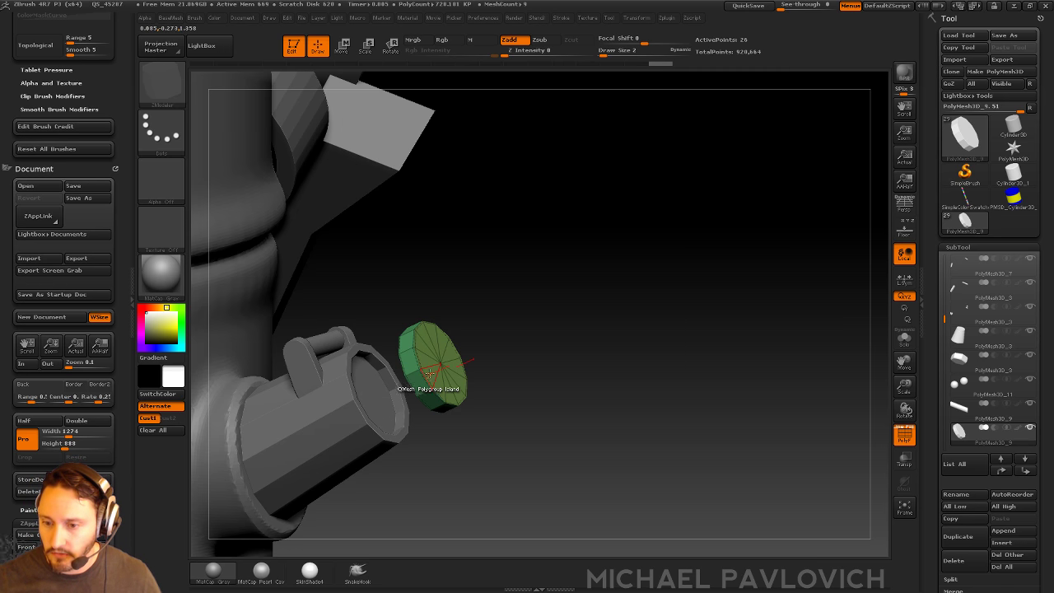
pyautogui.moveTo(445, 377); pyautogui.dragTo(609, 297)
pyautogui.moveTo(706, 254); pyautogui.dragTo(644, 289)
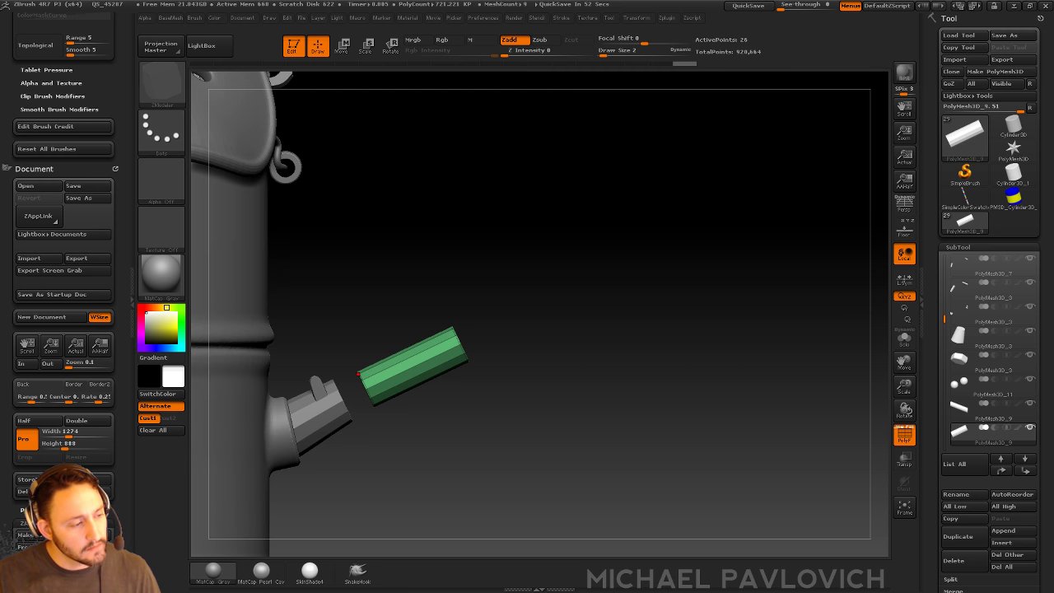
# Step: Leave Edit mode, clear the canvas and switch to the SimpleBrush tool
pyautogui.click(292, 47)
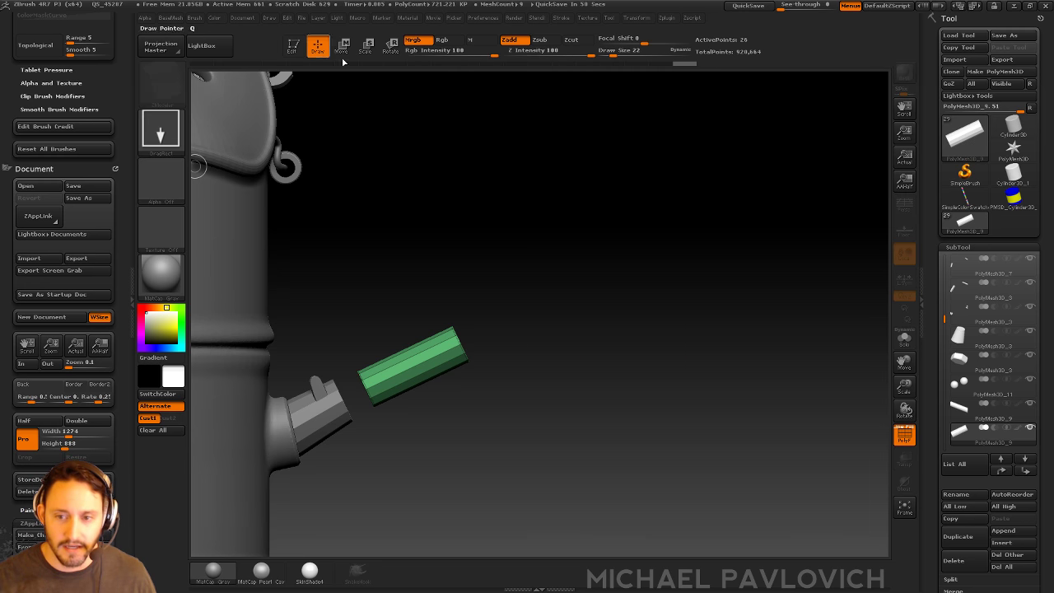
pyautogui.hotkey('ctrl', 'n')
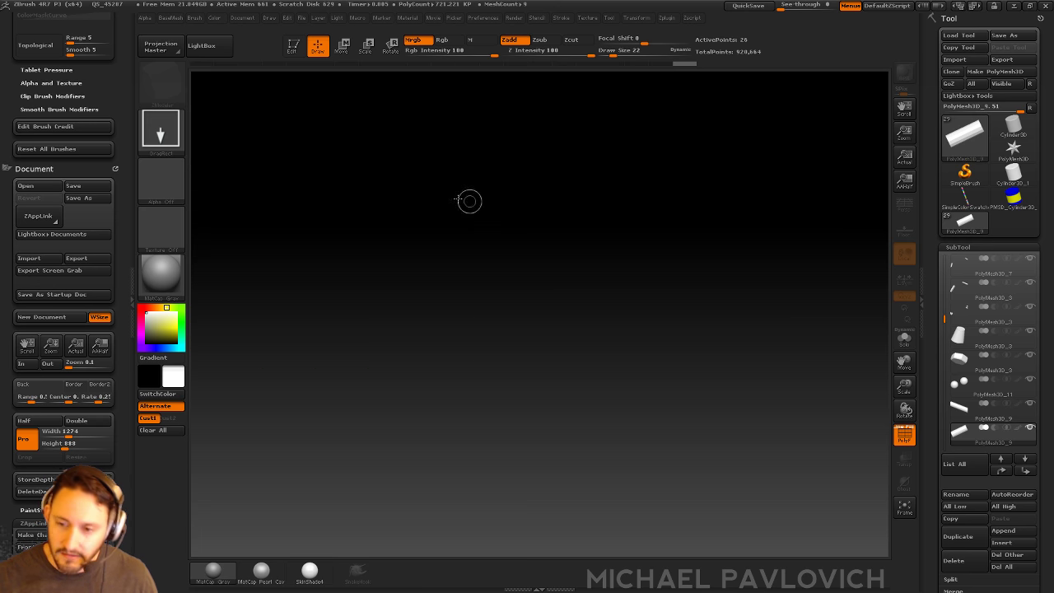
pyautogui.click(966, 172)
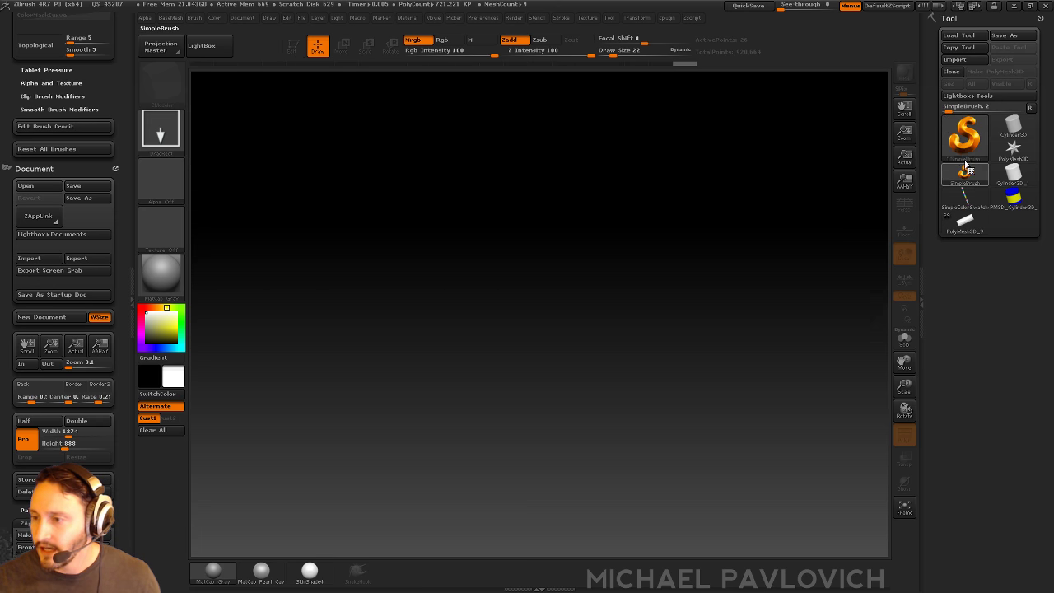
# Step: Place a new Plane3D on the canvas in Edit mode and snap it to a straight-on view
pyautogui.click(963, 134)
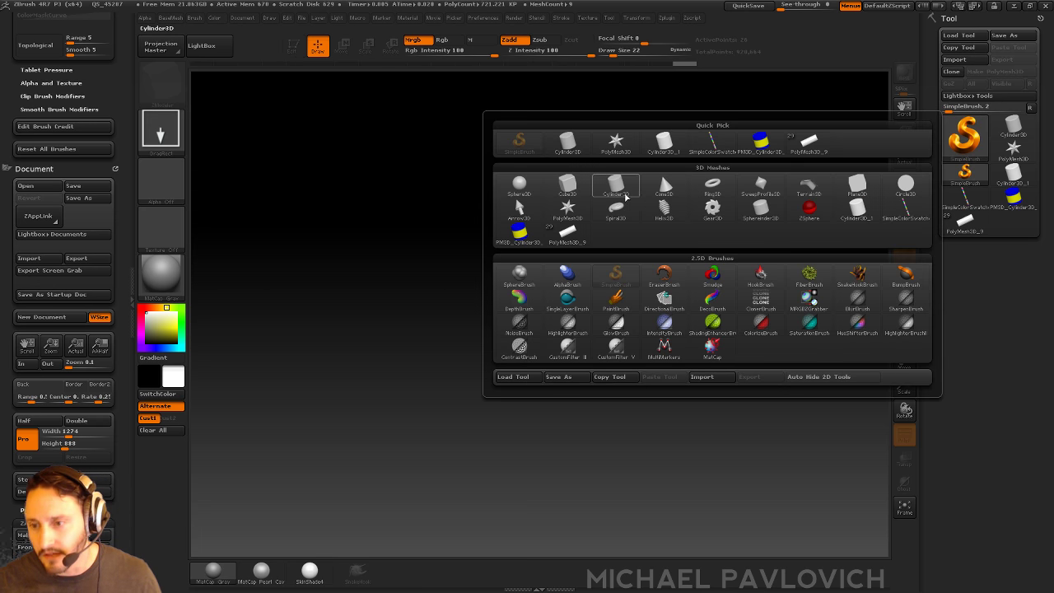
pyautogui.click(857, 185)
pyautogui.moveTo(492, 337); pyautogui.dragTo(515, 430)
pyautogui.click(290, 45)
pyautogui.keyDown('shift'); pyautogui.moveTo(671, 286); pyautogui.dragTo(734, 338); pyautogui.keyUp('shift')
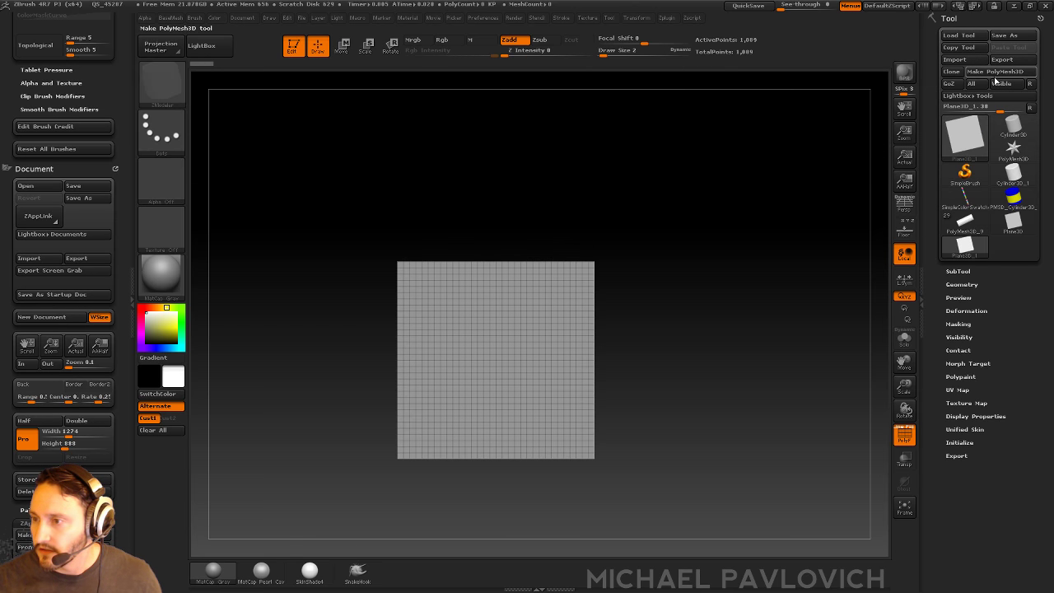
pyautogui.keyDown('alt'); pyautogui.moveTo(804, 205); pyautogui.dragTo(870, 166); pyautogui.keyUp('alt')
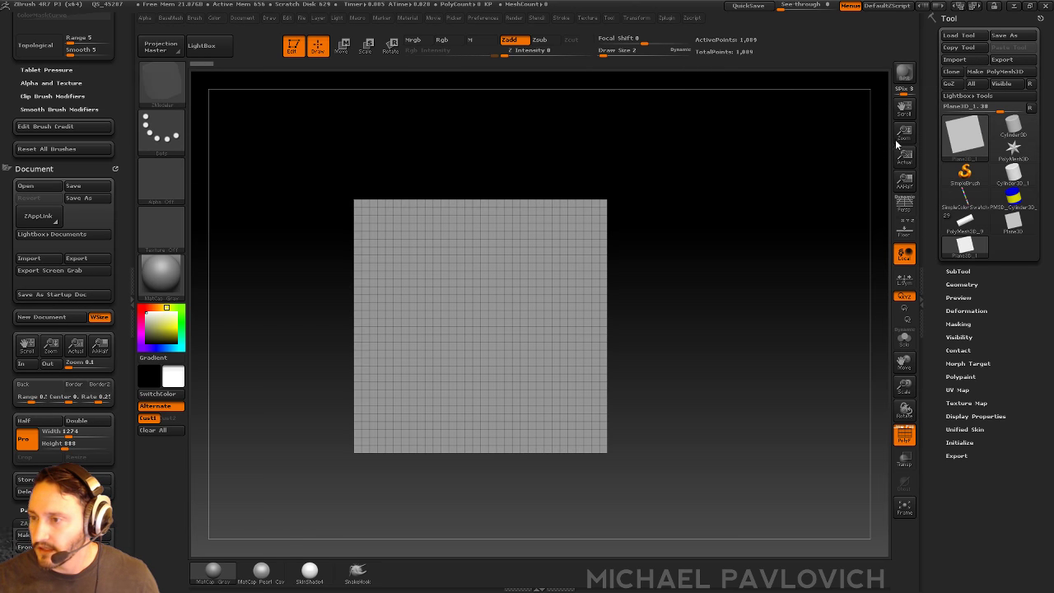
# Step: Convert the plane to a PolyMesh3D and divide it to subdivision level 3 with smoothing turned off
pyautogui.click(988, 73)
pyautogui.click(963, 286)
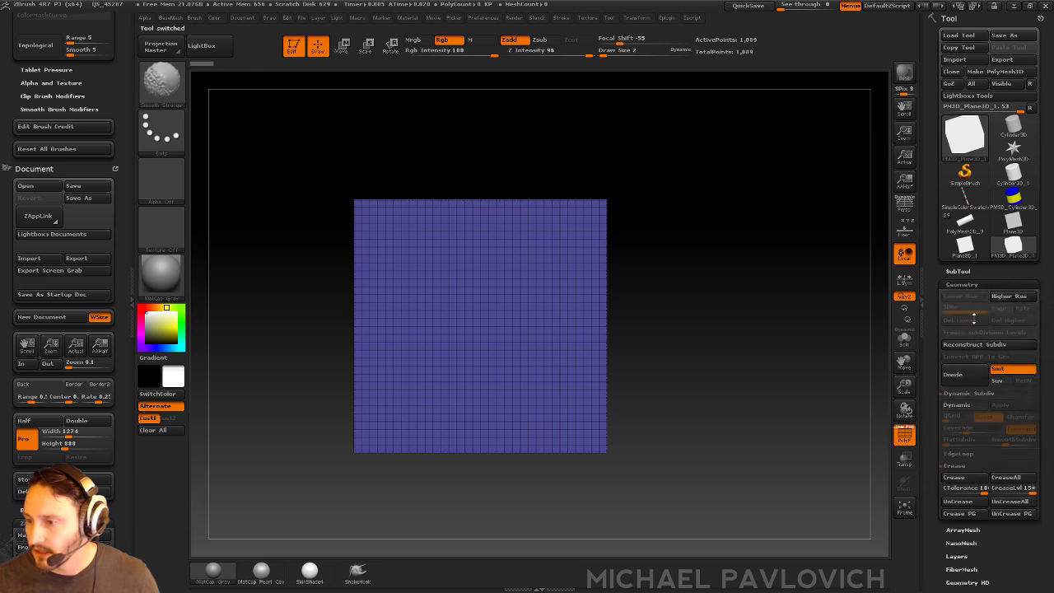
pyautogui.click(998, 176)
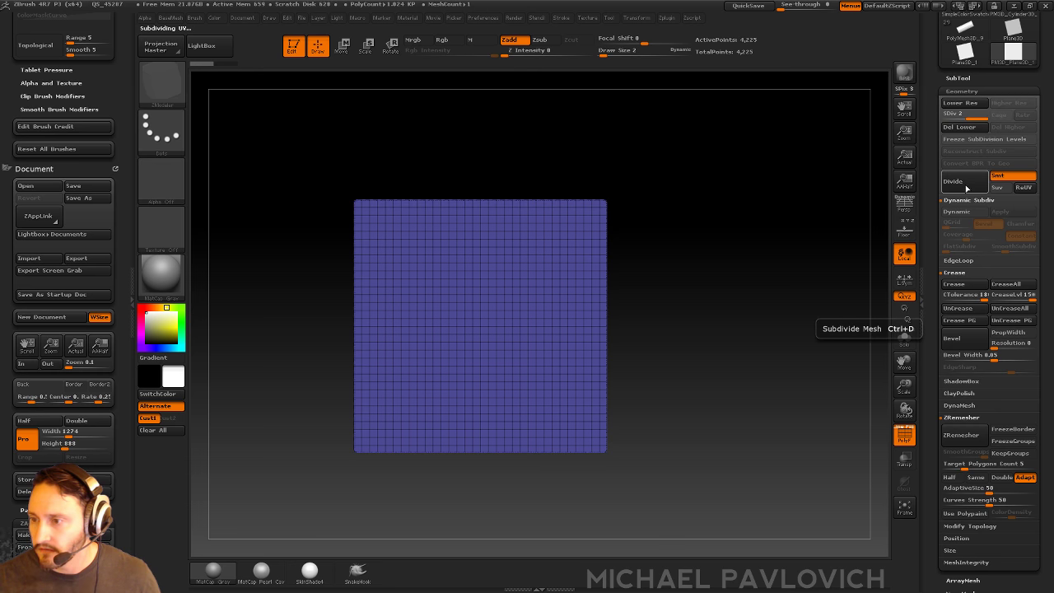
pyautogui.click(1005, 177)
pyautogui.click(1005, 177)
pyautogui.click(974, 182)
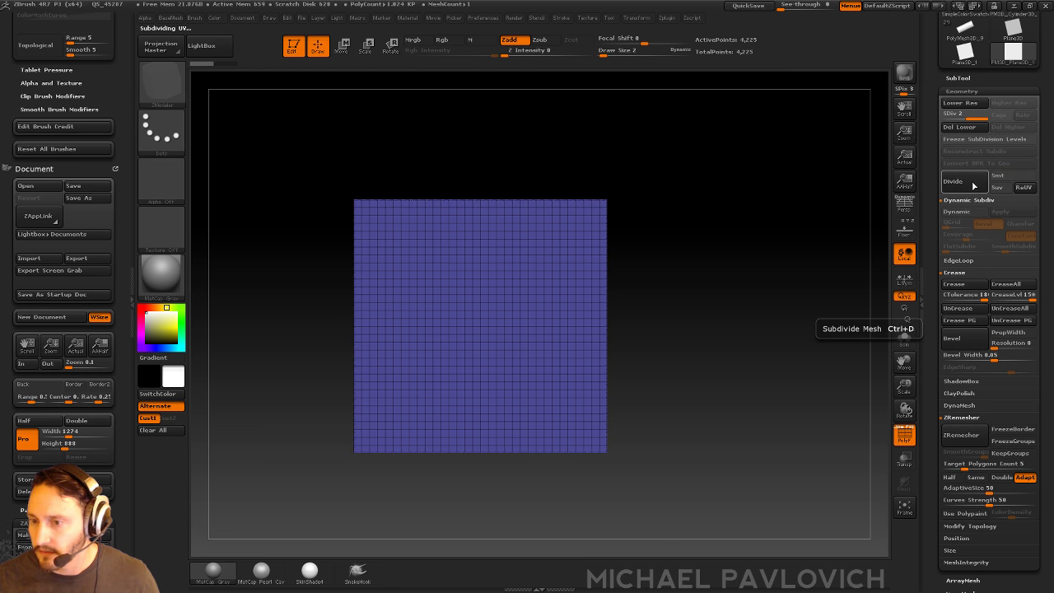
pyautogui.click(973, 182)
pyautogui.keyDown('alt'); pyautogui.moveTo(730, 277); pyautogui.dragTo(724, 294); pyautogui.keyUp('alt')
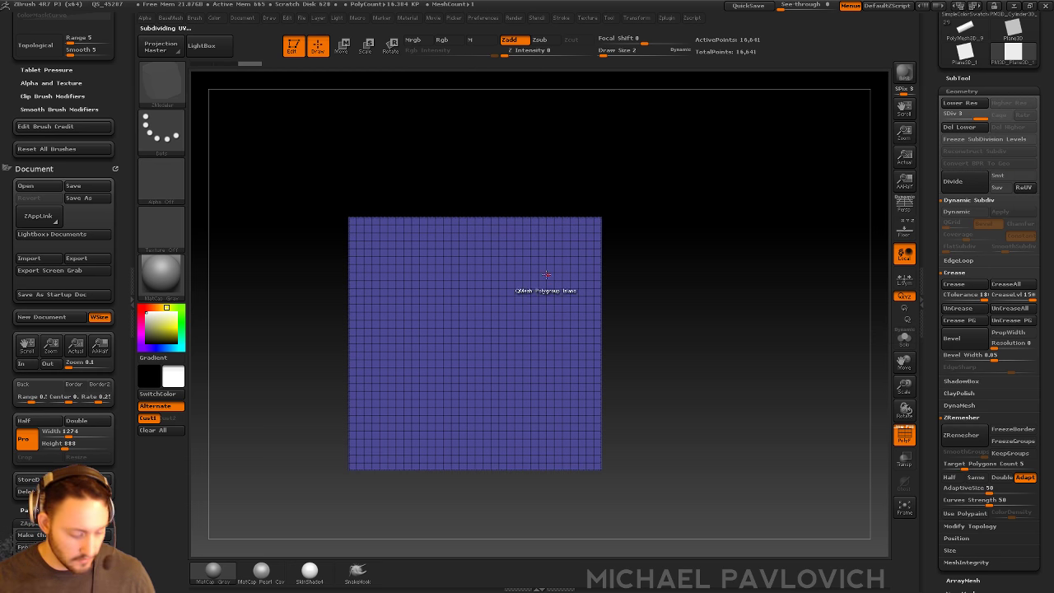
pyautogui.keyDown('ctrl'); pyautogui.keyDown('shift'); pyautogui.click(160, 80); pyautogui.keyUp('shift'); pyautogui.keyUp('ctrl')
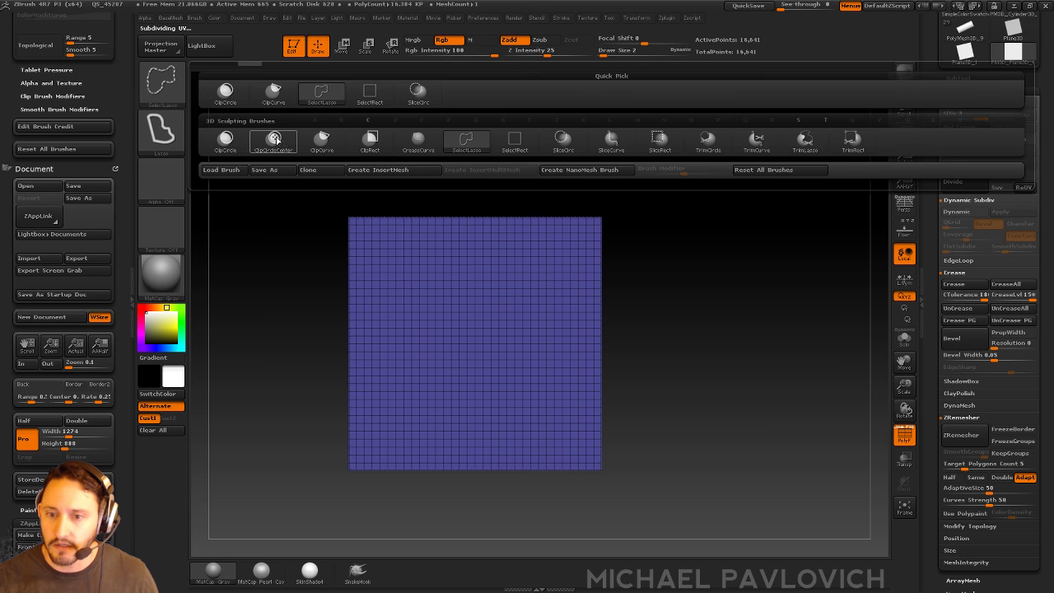
pyautogui.click(274, 140)
pyautogui.moveTo(529, 305)
pyautogui.keyDown('ctrl'); pyautogui.keyDown('shift'); pyautogui.mouseDown()
pyautogui.moveTo(584, 351)
pyautogui.moveTo(582, 363)
pyautogui.mouseUp(); pyautogui.keyUp('shift'); pyautogui.keyUp('ctrl')
pyautogui.hotkey('ctrl', 'z')
# Step: Delete the plane's lower subdivision levels and slice a circle right of its centre, slightly crossing the midline, with SliceCirc
pyautogui.keyDown('ctrl'); pyautogui.keyDown('shift'); pyautogui.click(161, 80); pyautogui.keyUp('shift'); pyautogui.keyUp('ctrl')
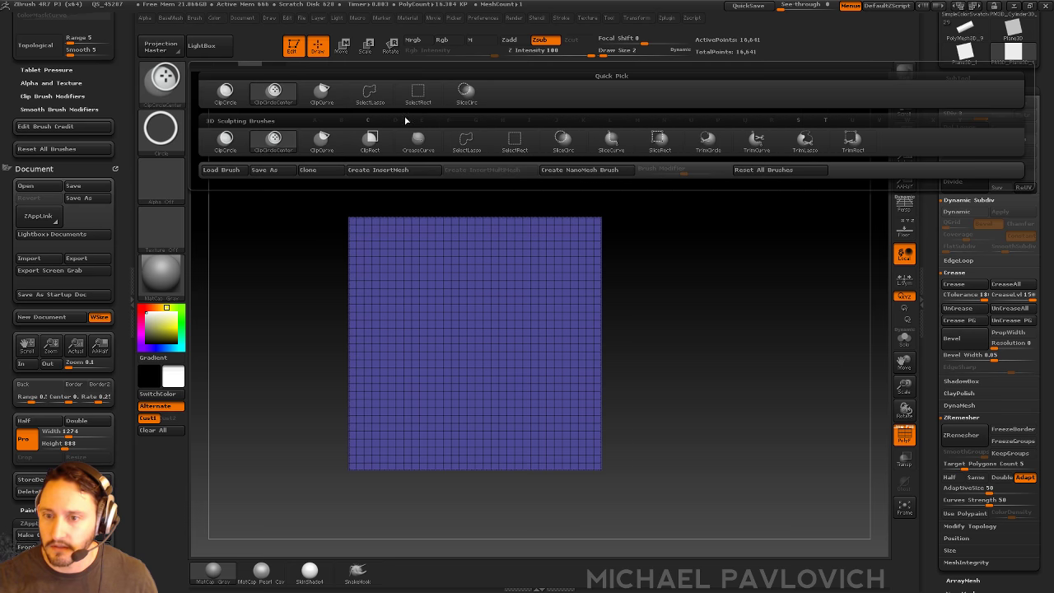
pyautogui.keyDown('ctrl'); pyautogui.keyDown('shift'); pyautogui.moveTo(529, 307); pyautogui.dragTo(585, 375); pyautogui.keyUp('shift'); pyautogui.keyUp('ctrl')
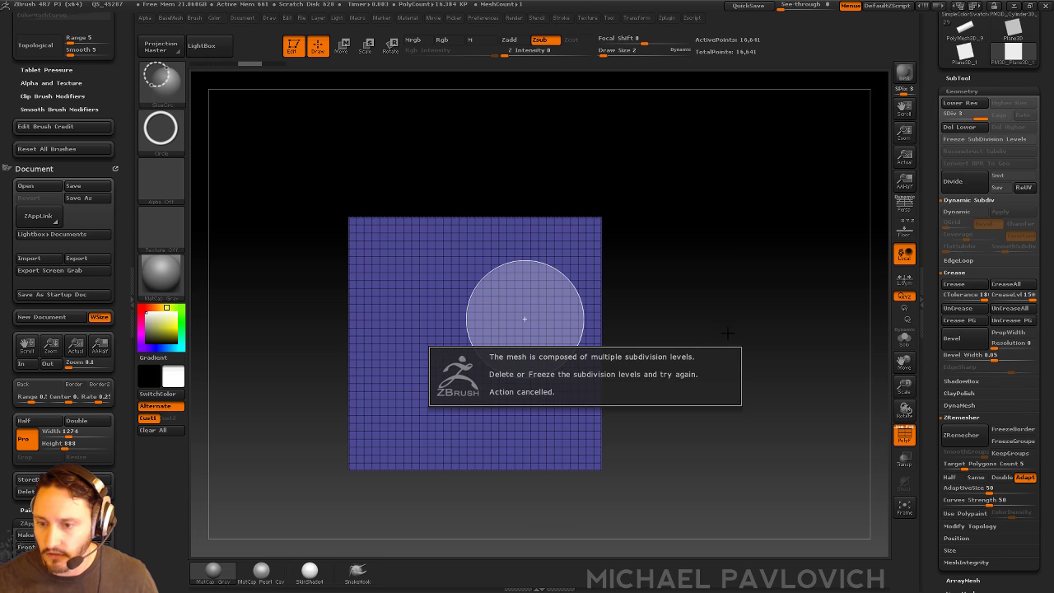
pyautogui.hotkey('shift', 'd')
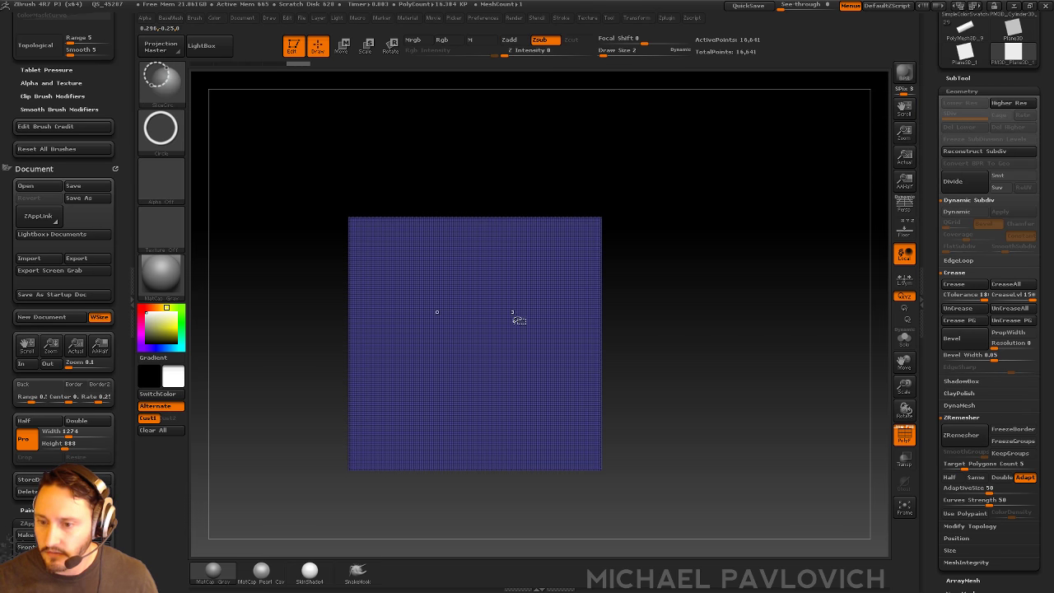
pyautogui.keyDown('ctrl'); pyautogui.keyDown('shift'); pyautogui.moveTo(626, 318); pyautogui.dragTo(649, 369); pyautogui.keyUp('shift'); pyautogui.keyUp('ctrl')
pyautogui.hotkey('shift', 'z')
pyautogui.press('z')
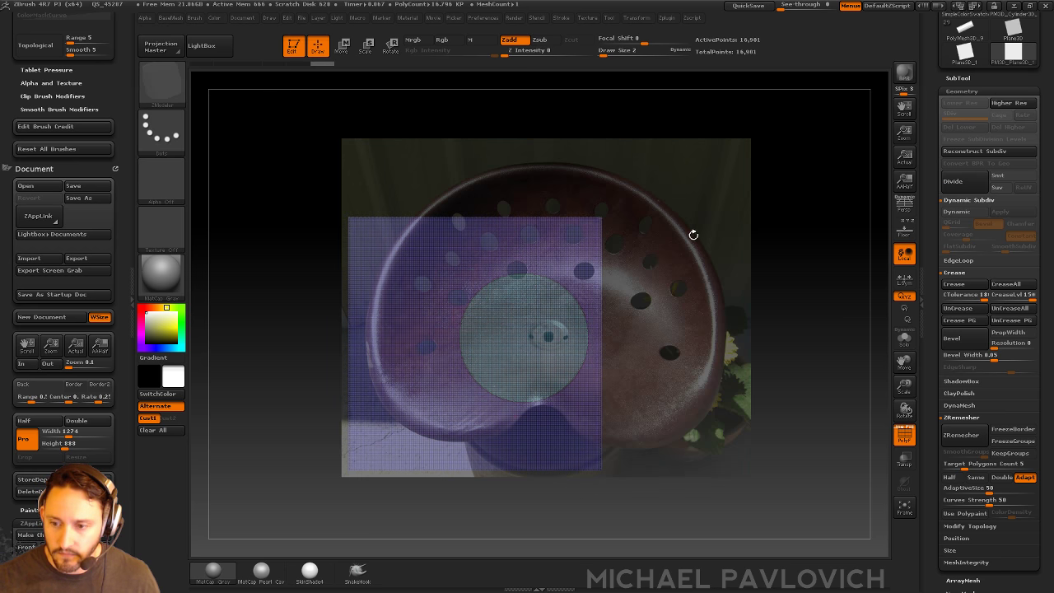
pyautogui.hotkey('shift', 'z')
# Step: Mirror the plane and apply Mirror And Weld to form two overlapping circles across the centre line
pyautogui.press('2')
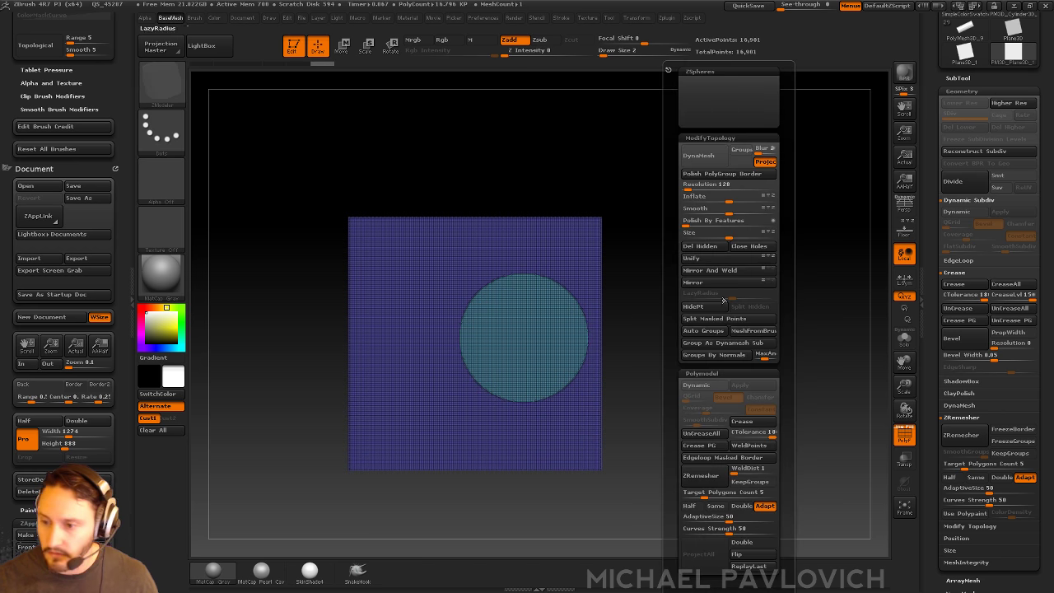
pyautogui.click(711, 272)
pyautogui.hotkey('ctrl', 'z')
pyautogui.click(710, 284)
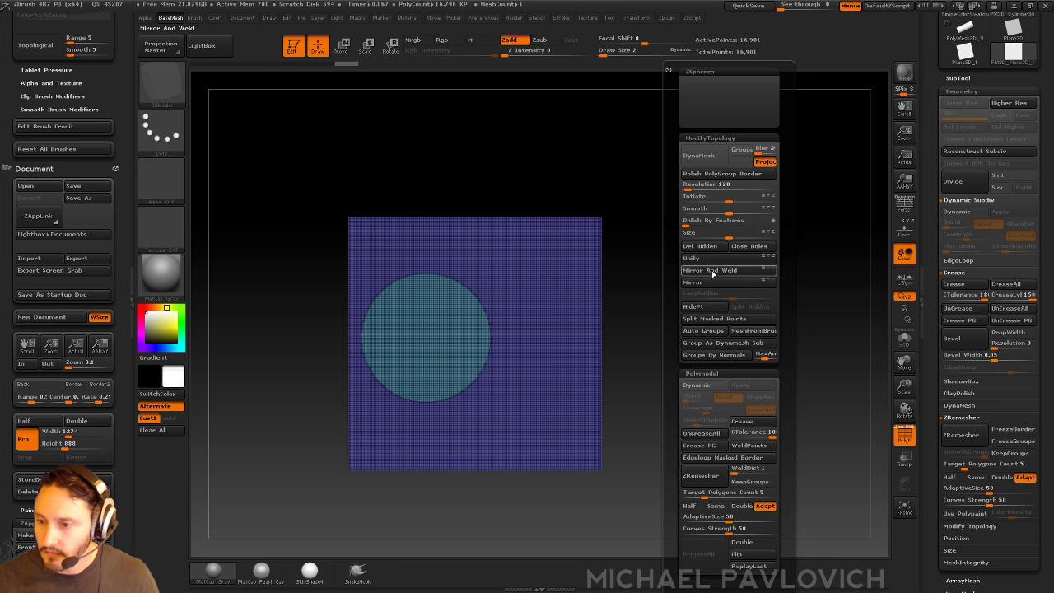
pyautogui.click(714, 273)
pyautogui.moveTo(706, 289); pyautogui.dragTo(727, 223)
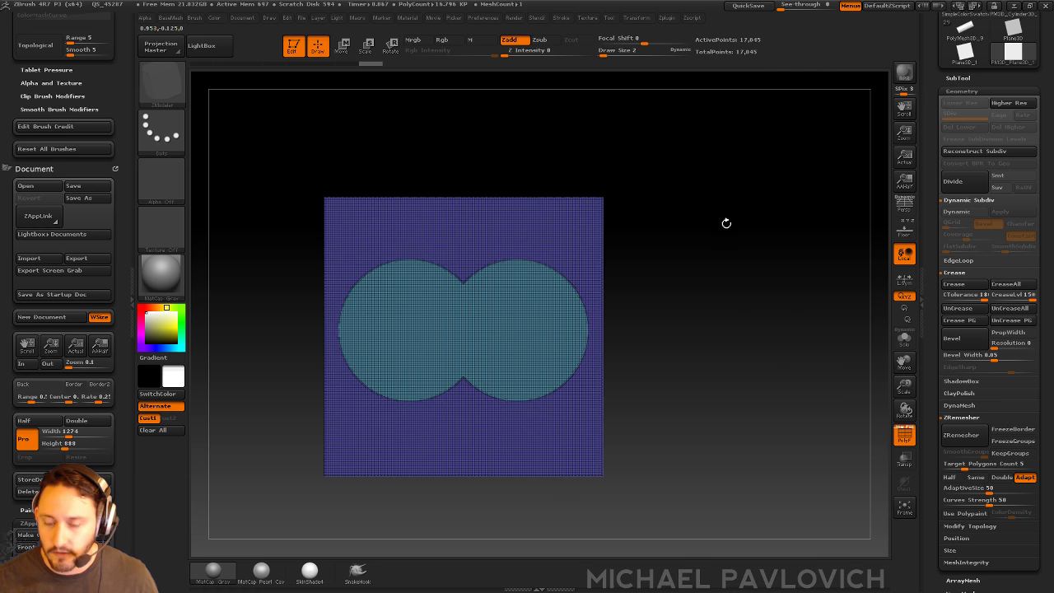
# Step: Slice a smaller circle inside the plane's right circle and mirror it across to form two joined rings
pyautogui.hotkey('ctrl', 'shift')
pyautogui.keyDown('ctrl'); pyautogui.keyDown('shift'); pyautogui.moveTo(539, 318); pyautogui.dragTo(577, 371); pyautogui.keyUp('shift'); pyautogui.keyUp('ctrl')
pyautogui.press('3')
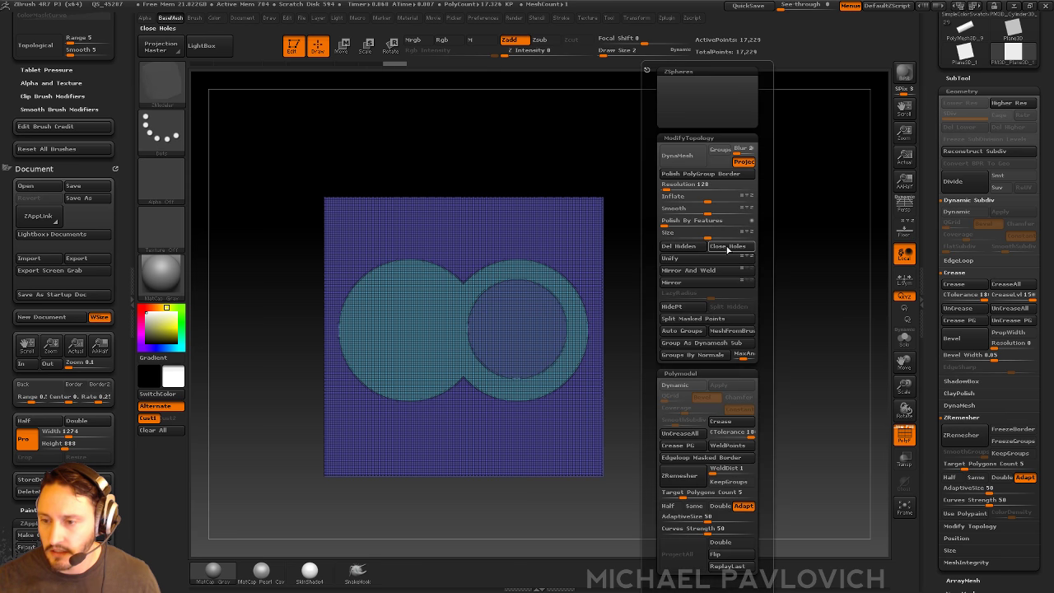
pyautogui.click(699, 285)
pyautogui.moveTo(706, 324)
pyautogui.keyDown('alt'); pyautogui.mouseDown()
pyautogui.moveTo(706, 279)
pyautogui.moveTo(719, 266)
pyautogui.mouseUp(); pyautogui.keyUp('alt')
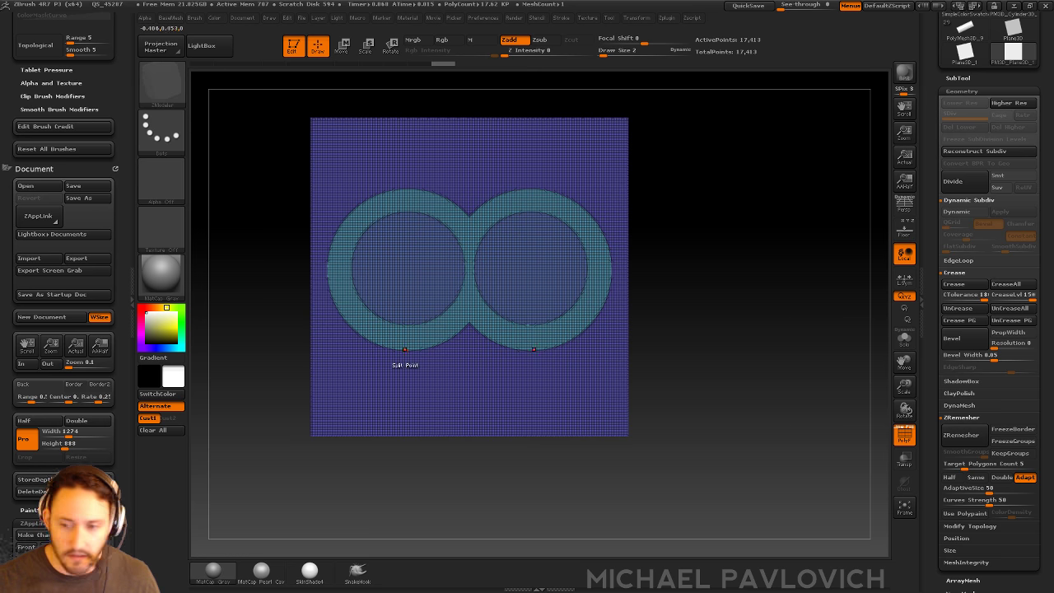
# Step: Cut a steep diagonal through the right ring with SliceCurve, then mirror and weld it onto the plane's other half
pyautogui.keyDown('ctrl'); pyautogui.keyDown('shift'); pyautogui.click(180, 93); pyautogui.keyUp('shift'); pyautogui.keyUp('ctrl')
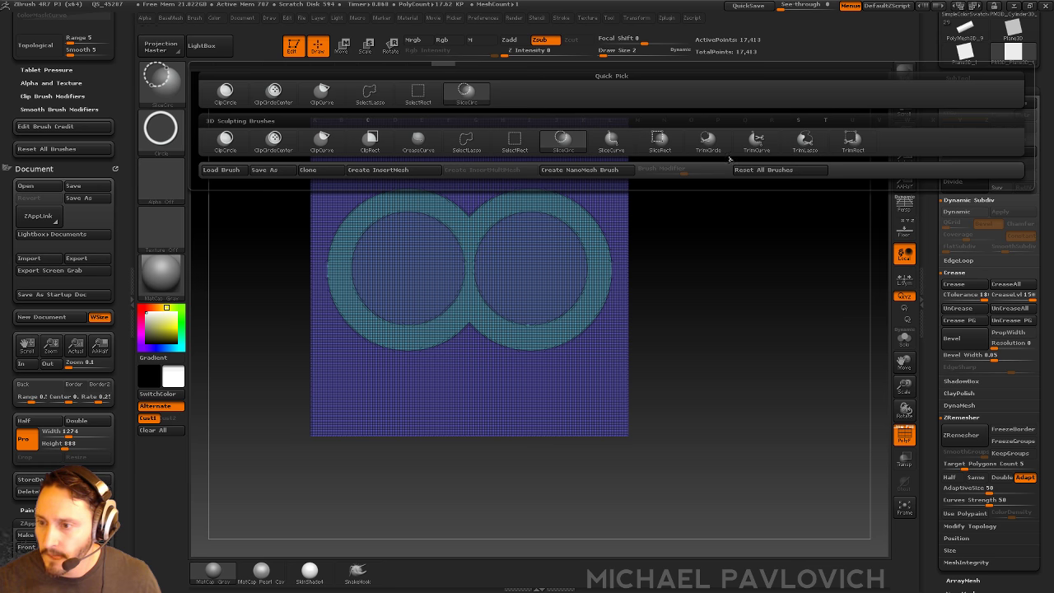
pyautogui.click(609, 150)
pyautogui.moveTo(563, 107)
pyautogui.mouseDown()
pyautogui.moveTo(501, 294)
pyautogui.moveTo(476, 516)
pyautogui.mouseUp()
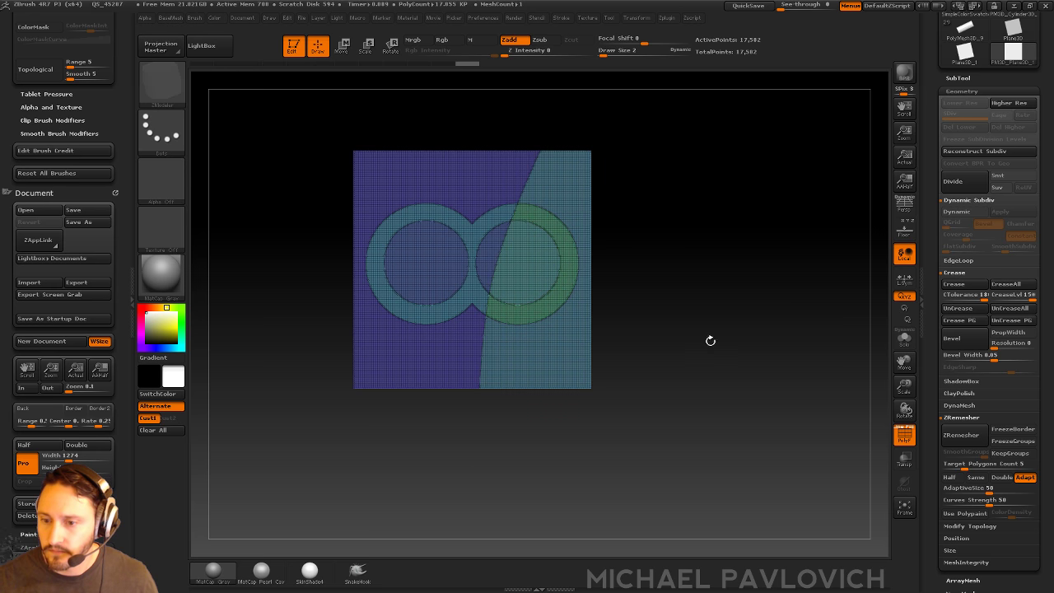
pyautogui.press('2')
pyautogui.click(697, 282)
pyautogui.click(692, 272)
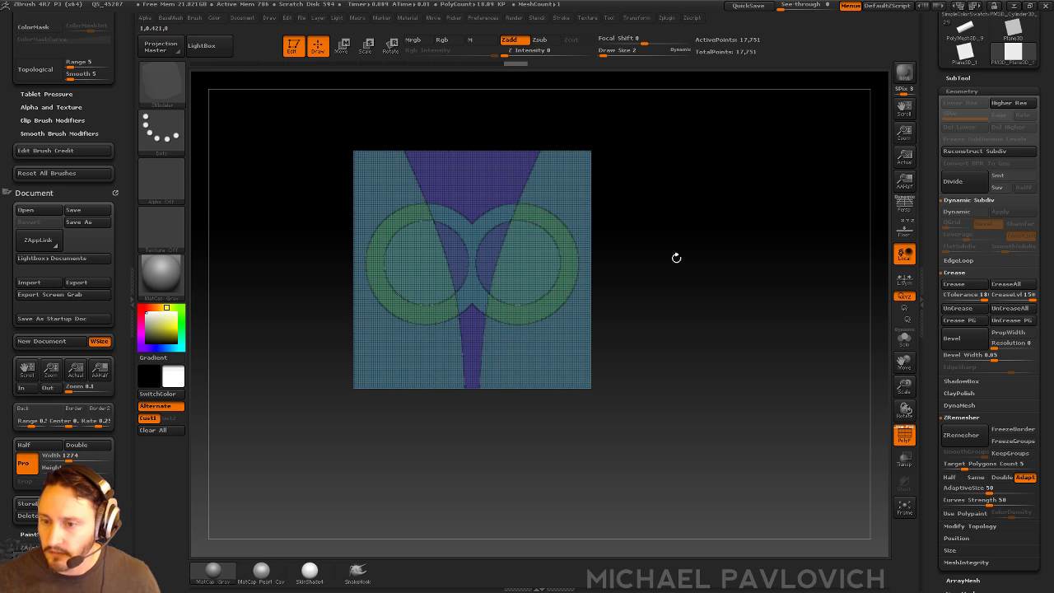
pyautogui.keyDown('alt'); pyautogui.moveTo(675, 258); pyautogui.dragTo(609, 267); pyautogui.keyUp('alt')
# Step: Use SelectRect to hide the plane's outer areas and circle interiors, leaving the two rings and the central wedge visible
pyautogui.keyDown('ctrl'); pyautogui.keyDown('shift'); pyautogui.click(174, 84); pyautogui.keyUp('shift'); pyautogui.keyUp('ctrl')
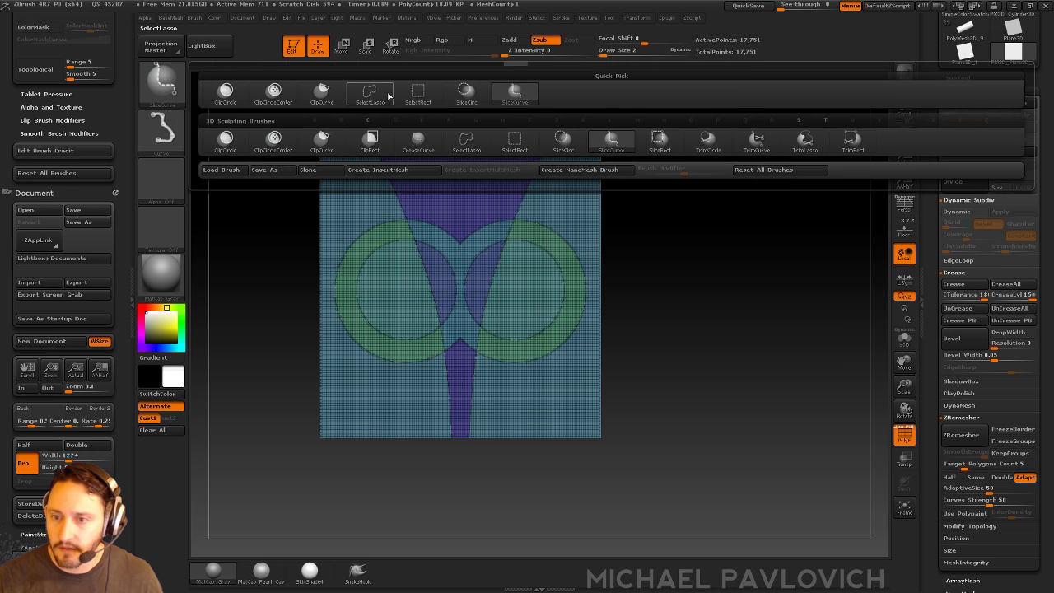
pyautogui.keyDown('ctrl'); pyautogui.keyDown('shift'); pyautogui.click(419, 93); pyautogui.keyUp('shift'); pyautogui.keyUp('ctrl')
pyautogui.keyDown('ctrl'); pyautogui.keyDown('shift'); pyautogui.click(382, 240); pyautogui.keyUp('shift'); pyautogui.keyUp('ctrl')
pyautogui.keyDown('ctrl'); pyautogui.keyDown('shift'); pyautogui.click(383, 240); pyautogui.keyUp('shift'); pyautogui.keyUp('ctrl')
pyautogui.keyDown('ctrl'); pyautogui.keyDown('shift'); pyautogui.click(452, 239); pyautogui.keyUp('shift'); pyautogui.keyUp('ctrl')
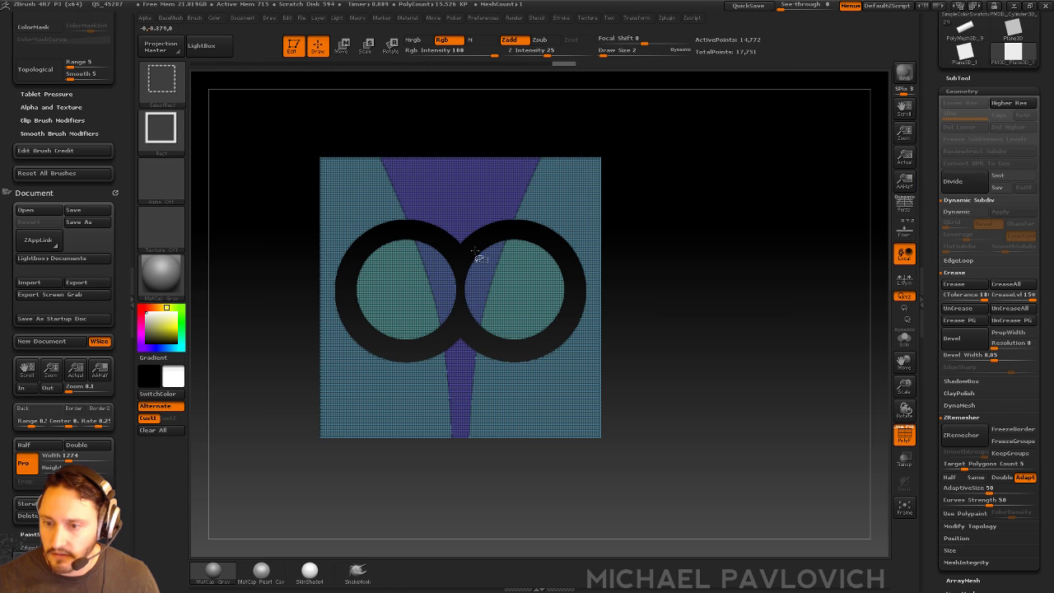
pyautogui.keyDown('ctrl'); pyautogui.keyDown('shift'); pyautogui.click(462, 374); pyautogui.keyUp('shift'); pyautogui.keyUp('ctrl')
pyautogui.keyDown('ctrl'); pyautogui.keyDown('shift'); pyautogui.click(708, 247); pyautogui.keyUp('shift'); pyautogui.keyUp('ctrl')
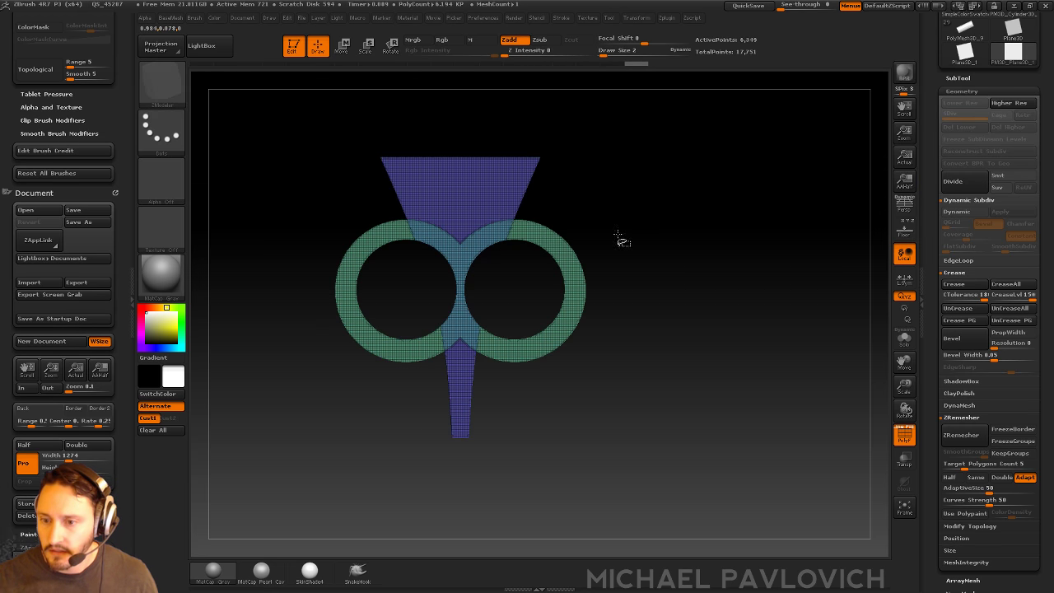
# Step: Isolate the wedge pieces above and below the rings and split them into separate polygroups with Auto Groups
pyautogui.hotkey('ctrl', 'shift')
pyautogui.keyDown('ctrl'); pyautogui.keyDown('shift'); pyautogui.click(572, 171); pyautogui.keyUp('shift'); pyautogui.keyUp('ctrl')
pyautogui.keyDown('ctrl'); pyautogui.keyDown('shift'); pyautogui.click(482, 181); pyautogui.keyUp('shift'); pyautogui.keyUp('ctrl')
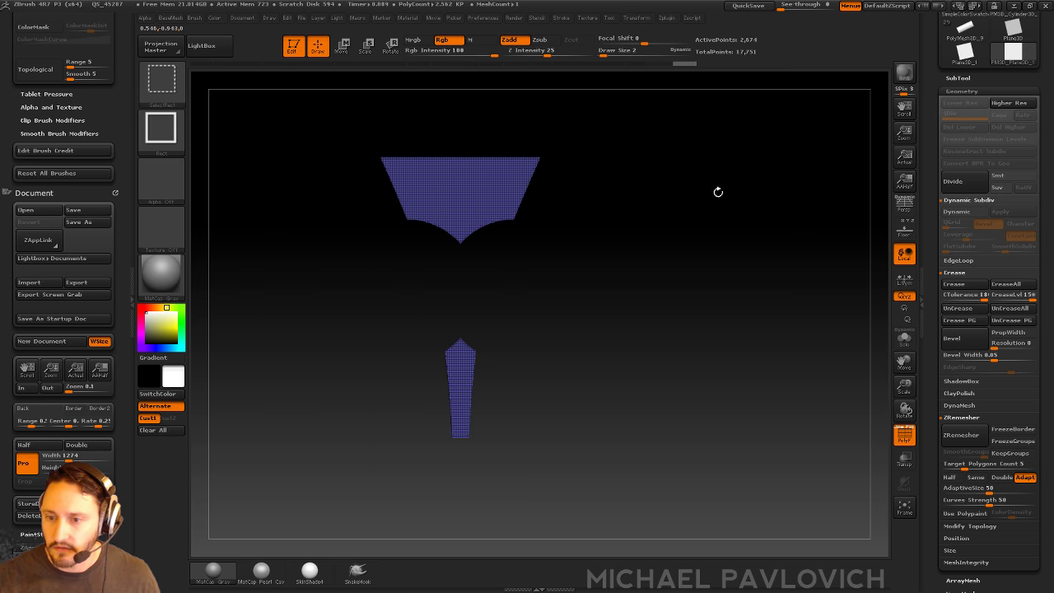
pyautogui.press('b')
pyautogui.click(698, 330)
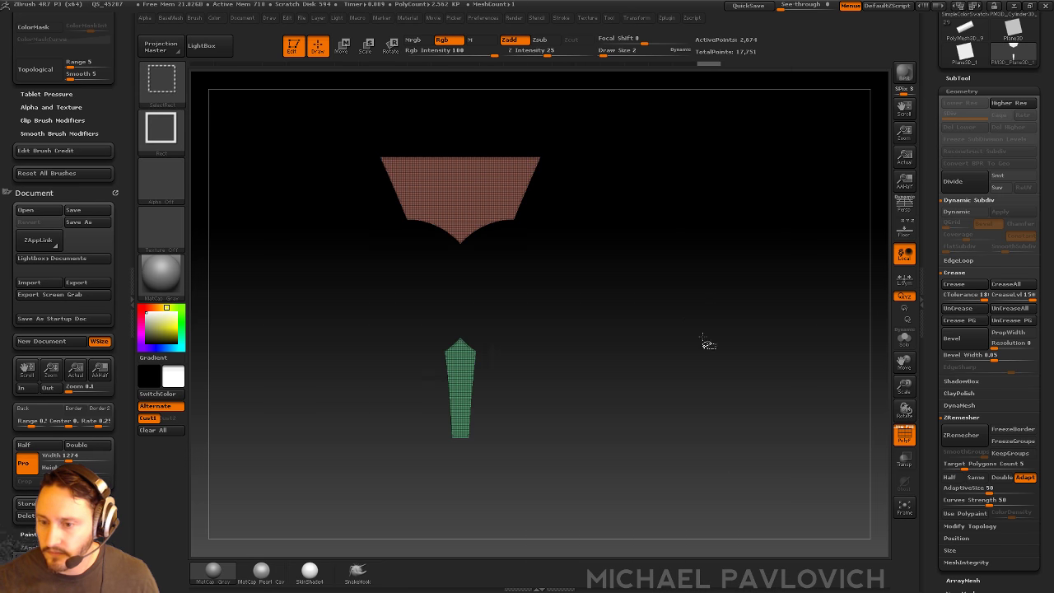
# Step: Keep only the rings and the lower stem, delete the hidden geometry, and merge the remaining mesh into one polygroup
pyautogui.keyDown('ctrl'); pyautogui.keyDown('shift'); pyautogui.click(706, 346); pyautogui.keyUp('shift'); pyautogui.keyUp('ctrl')
pyautogui.keyDown('ctrl'); pyautogui.keyDown('shift'); pyautogui.click(394, 348); pyautogui.keyUp('shift'); pyautogui.keyUp('ctrl')
pyautogui.keyDown('ctrl'); pyautogui.keyDown('shift'); pyautogui.moveTo(697, 257); pyautogui.dragTo(724, 299); pyautogui.keyUp('shift'); pyautogui.keyUp('ctrl')
pyautogui.keyDown('ctrl'); pyautogui.keyDown('shift'); pyautogui.click(465, 336); pyautogui.keyUp('shift'); pyautogui.keyUp('ctrl')
pyautogui.keyDown('ctrl'); pyautogui.keyDown('shift'); pyautogui.click(462, 367); pyautogui.keyUp('shift'); pyautogui.keyUp('ctrl')
pyautogui.press('b')
pyautogui.click(712, 250)
pyautogui.hotkey('ctrl', 'w')
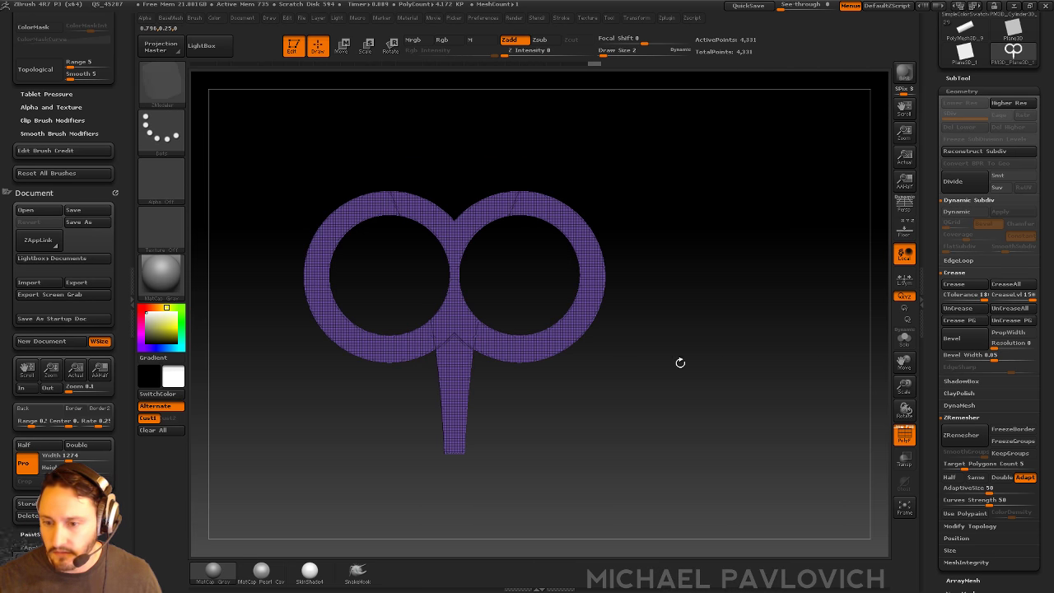
# Step: Slice horizontally across the stem below the rings with SliceCurve and remove the part beneath the cut
pyautogui.keyDown('ctrl'); pyautogui.keyDown('shift'); pyautogui.click(161, 79); pyautogui.keyUp('shift'); pyautogui.keyUp('ctrl')
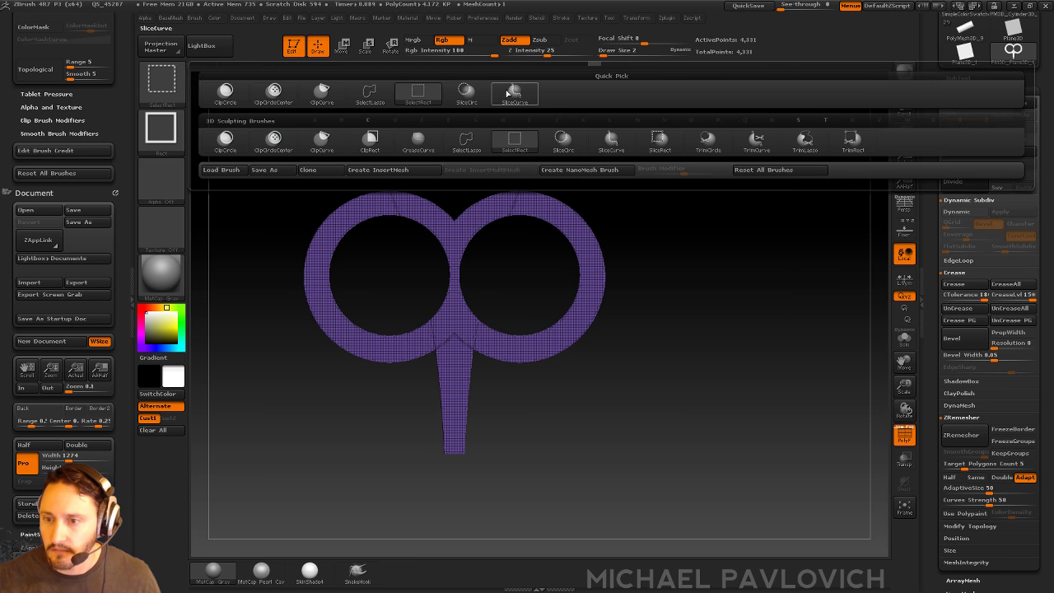
pyautogui.click(512, 94)
pyautogui.moveTo(688, 400)
pyautogui.keyDown('ctrl'); pyautogui.keyDown('shift'); pyautogui.mouseDown()
pyautogui.moveTo(264, 435)
pyautogui.moveTo(252, 387)
pyautogui.mouseUp(); pyautogui.keyUp('shift'); pyautogui.keyUp('ctrl')
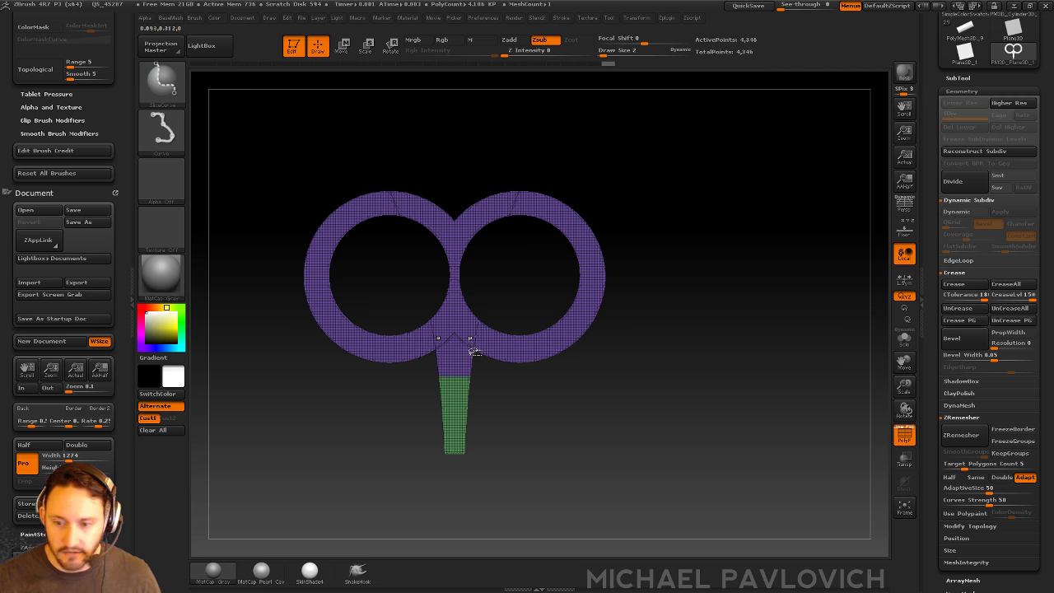
pyautogui.hotkey('ctrl', 'shift')
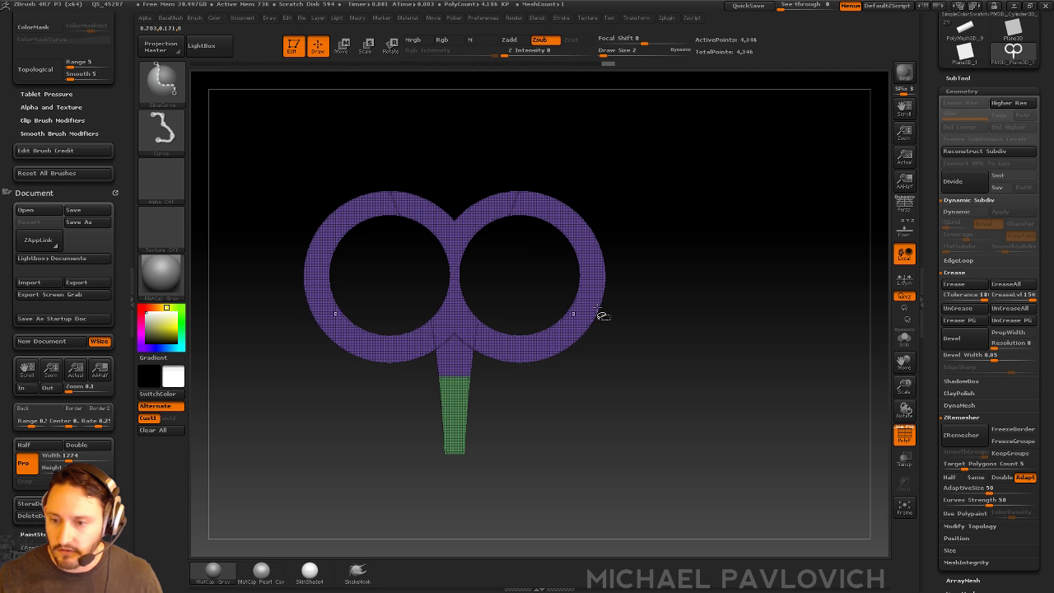
pyautogui.keyDown('ctrl'); pyautogui.keyDown('shift'); pyautogui.click(501, 359); pyautogui.keyUp('shift'); pyautogui.keyUp('ctrl')
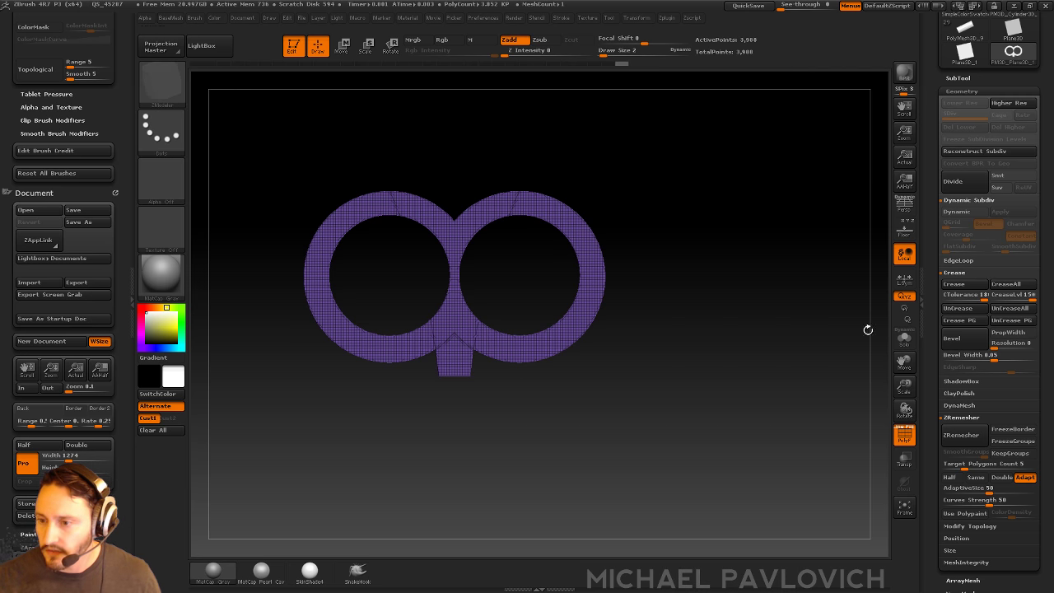
# Step: Reduce the double-ring mesh by running ZRemesher twice with Half enabled and AdaptiveSize set to 0
pyautogui.moveTo(931, 388); pyautogui.dragTo(930, 219)
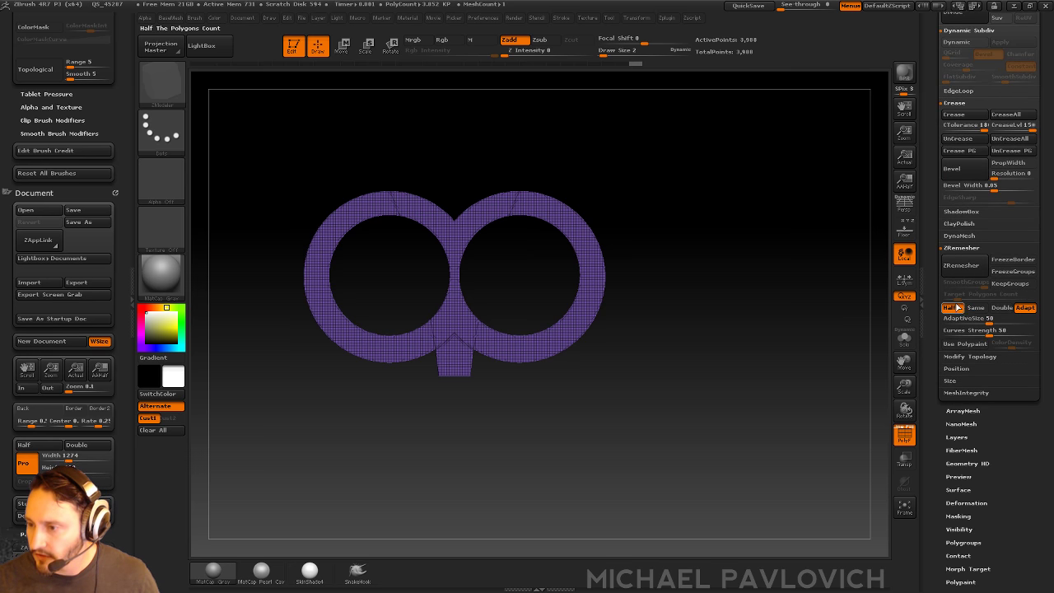
pyautogui.moveTo(969, 320); pyautogui.dragTo(944, 320)
pyautogui.click(972, 266)
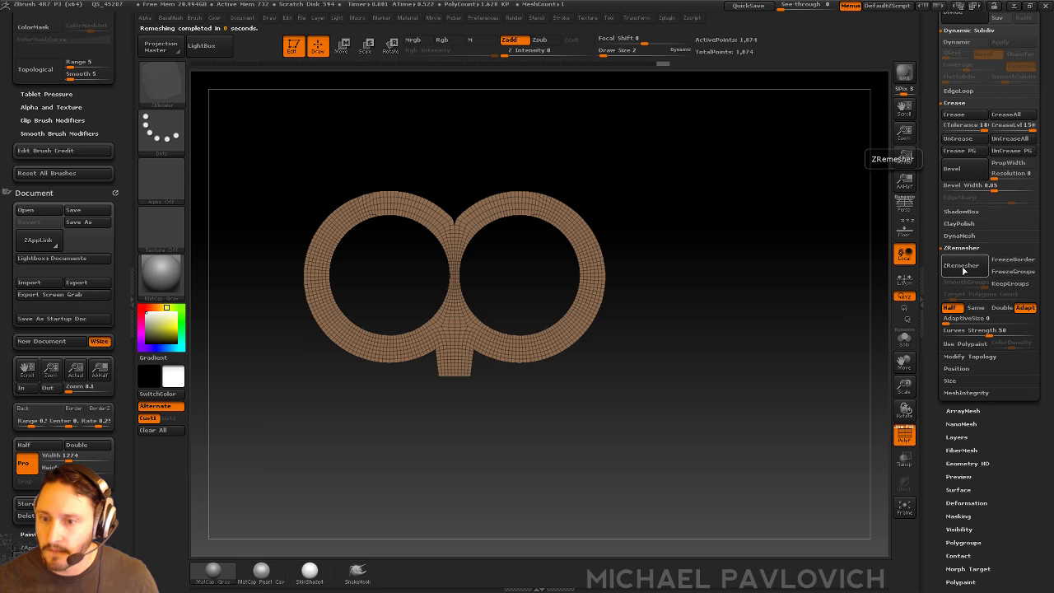
pyautogui.click(969, 269)
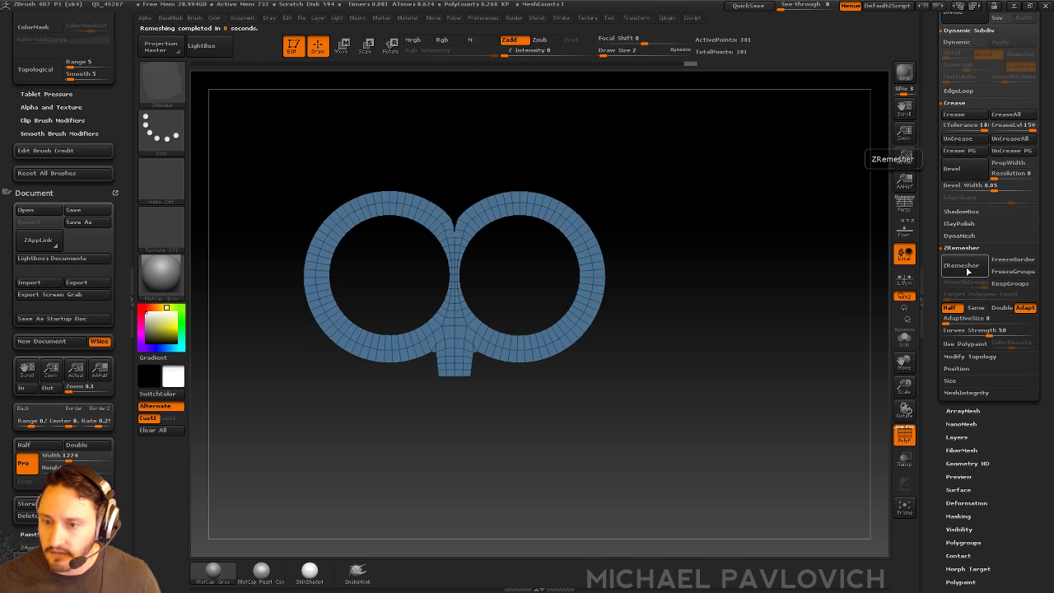
pyautogui.keyDown('alt'); pyautogui.moveTo(836, 280); pyautogui.dragTo(838, 307); pyautogui.keyUp('alt')
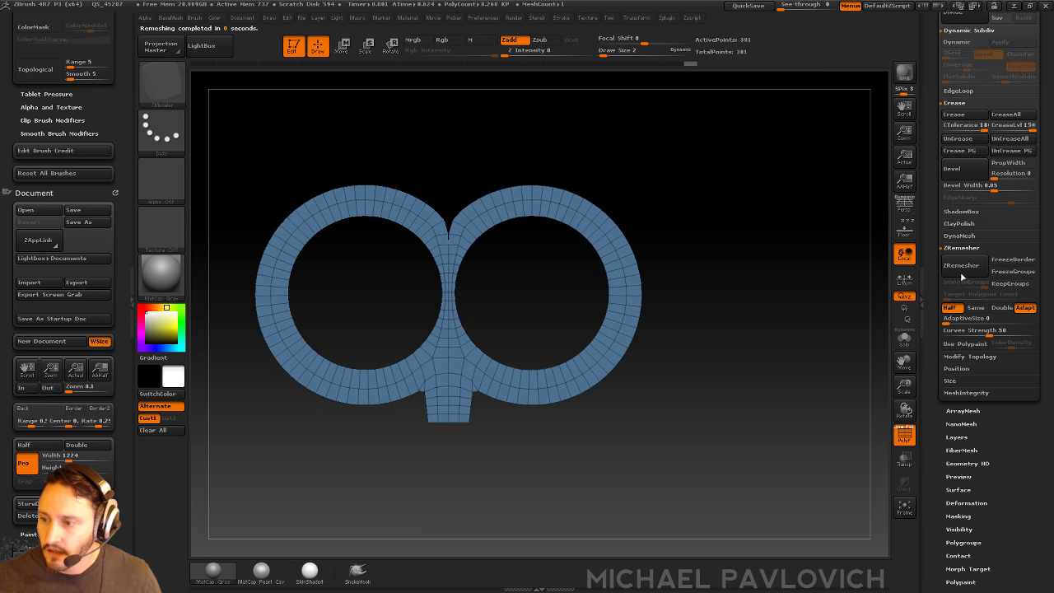
pyautogui.click(962, 277)
pyautogui.hotkey('ctrl', 'z')
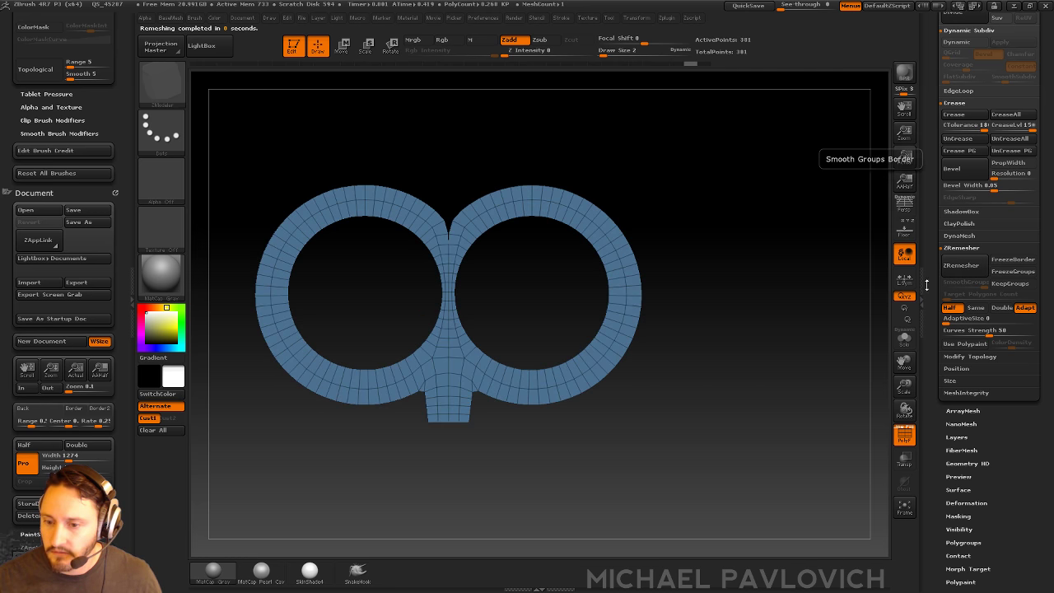
# Step: Set the ZModeler point action to Stitch at the notch between the rings
pyautogui.keyDown('alt'); pyautogui.moveTo(761, 282); pyautogui.dragTo(576, 407); pyautogui.keyUp('alt')
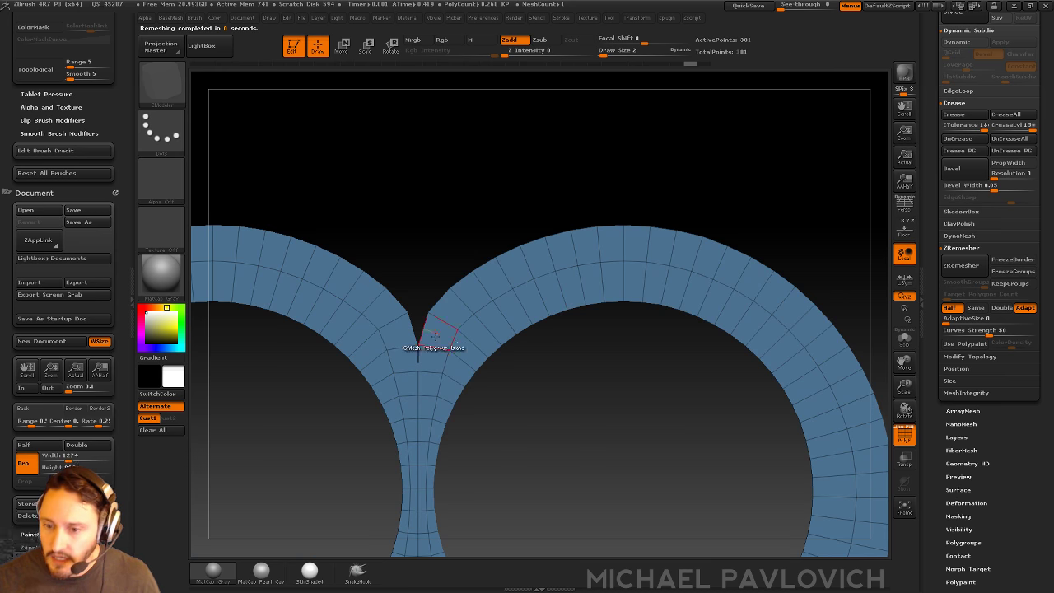
pyautogui.press('space')
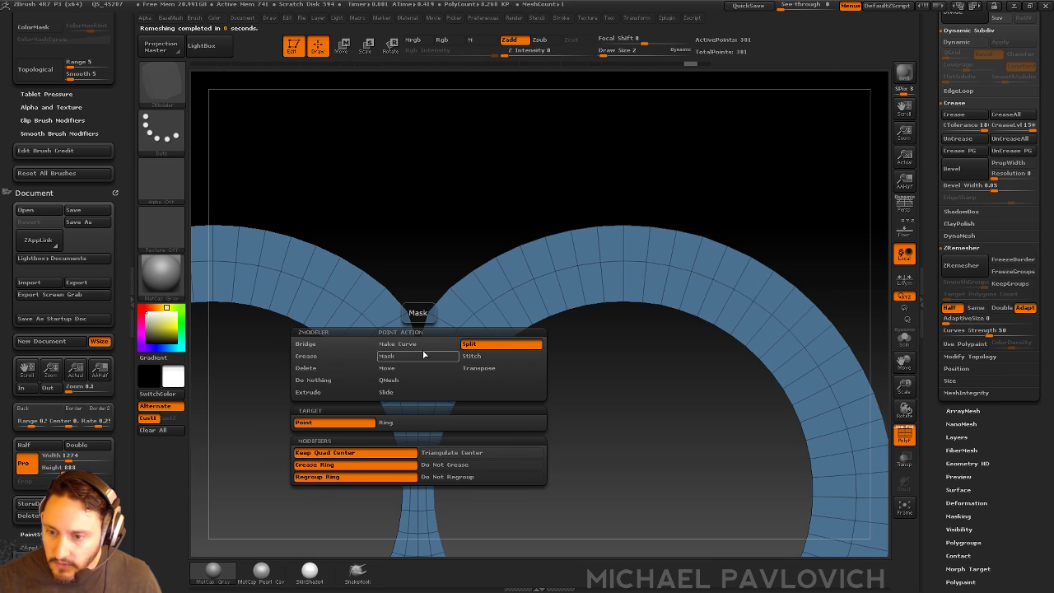
pyautogui.click(471, 356)
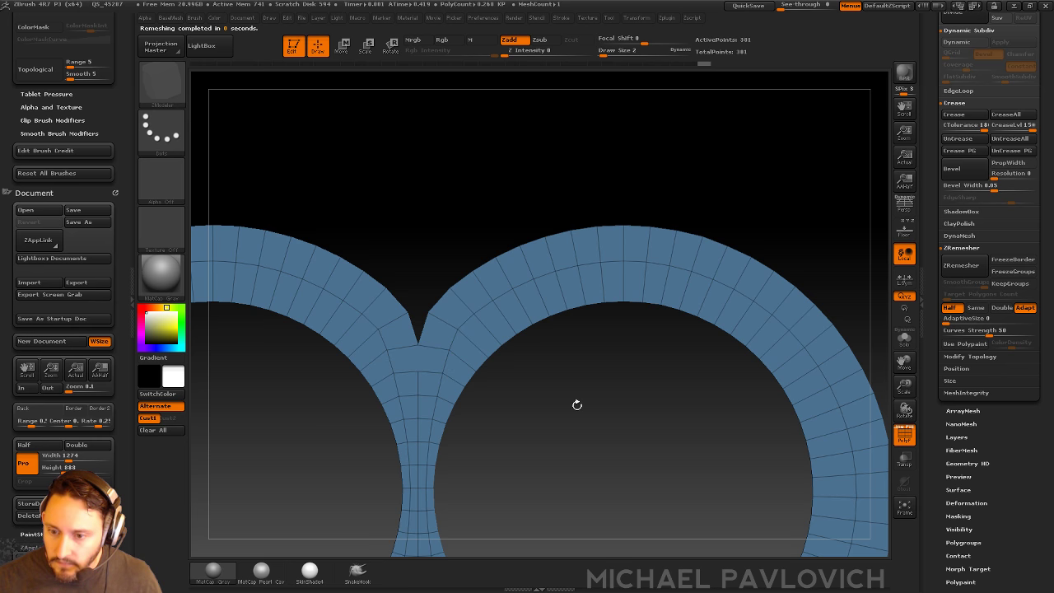
# Step: Apply Mirror And Weld to the remeshed rings
pyautogui.moveTo(574, 427)
pyautogui.mouseDown()
pyautogui.moveTo(535, 428)
pyautogui.moveTo(556, 420)
pyautogui.mouseUp()
pyautogui.keyDown('alt'); pyautogui.moveTo(556, 420); pyautogui.dragTo(561, 447); pyautogui.keyUp('alt')
pyautogui.press('2')
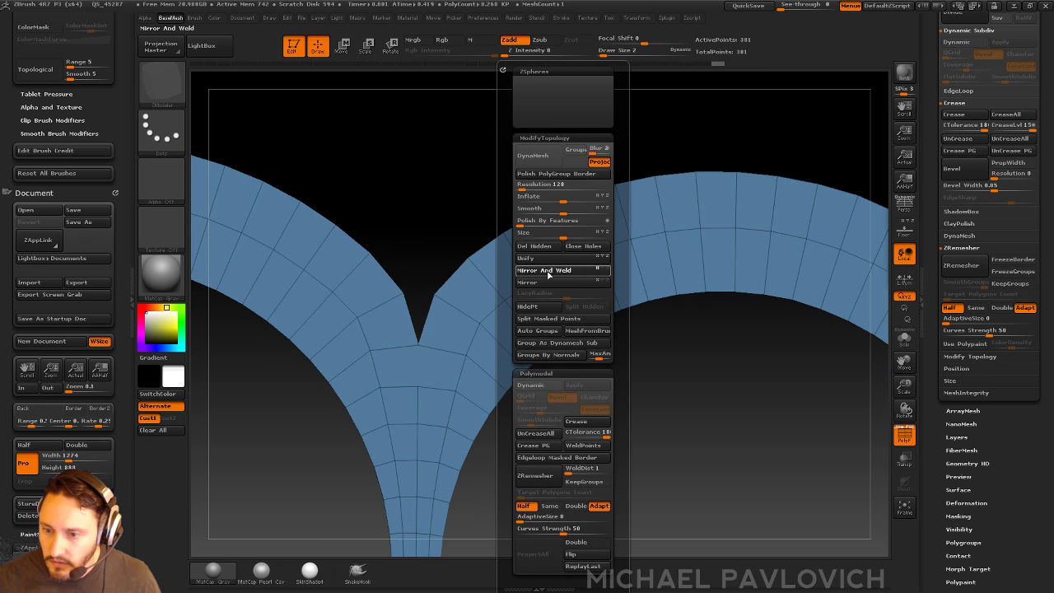
pyautogui.click(548, 273)
# Step: Hide the stray geometry in the notch between the rings using SelectRect and delete it with Del Hidden
pyautogui.moveTo(517, 420); pyautogui.dragTo(534, 395)
pyautogui.hotkey('ctrl', 'shift')
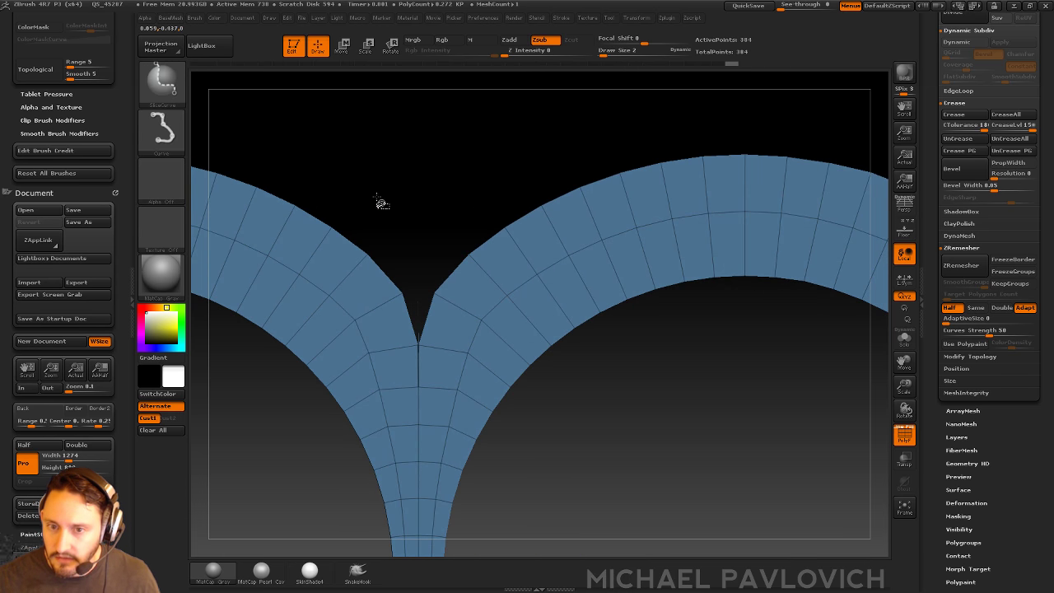
pyautogui.hotkey('ctrl', 'shift', 'b')
pyautogui.click(404, 96)
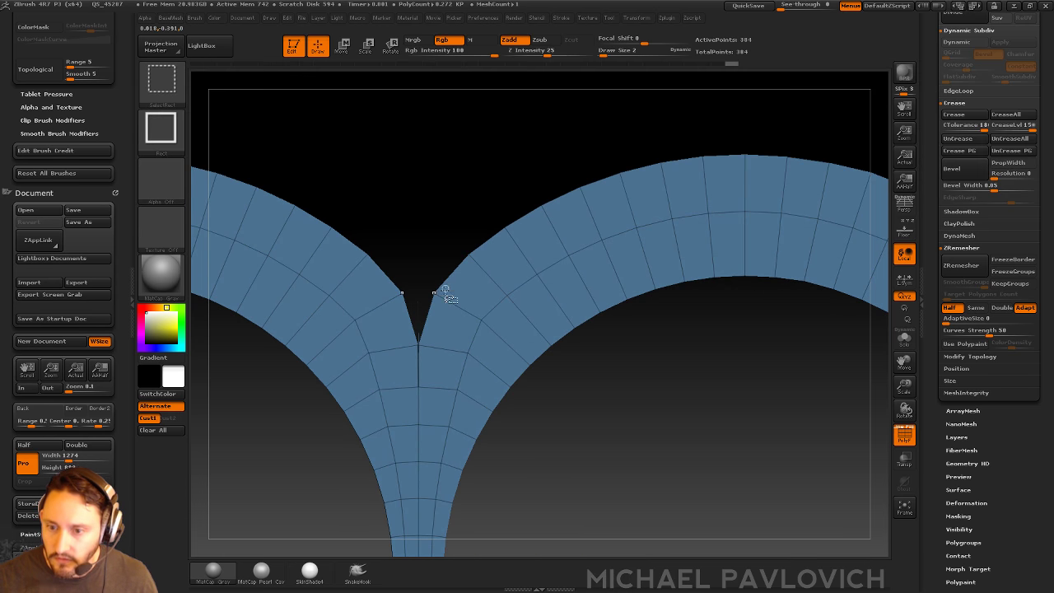
pyautogui.keyDown('ctrl'); pyautogui.keyDown('shift'); pyautogui.moveTo(422, 313); pyautogui.dragTo(425, 317); pyautogui.keyUp('shift'); pyautogui.keyUp('ctrl')
pyautogui.keyDown('ctrl'); pyautogui.keyDown('shift'); pyautogui.moveTo(623, 390); pyautogui.dragTo(632, 421); pyautogui.keyUp('shift'); pyautogui.keyUp('ctrl')
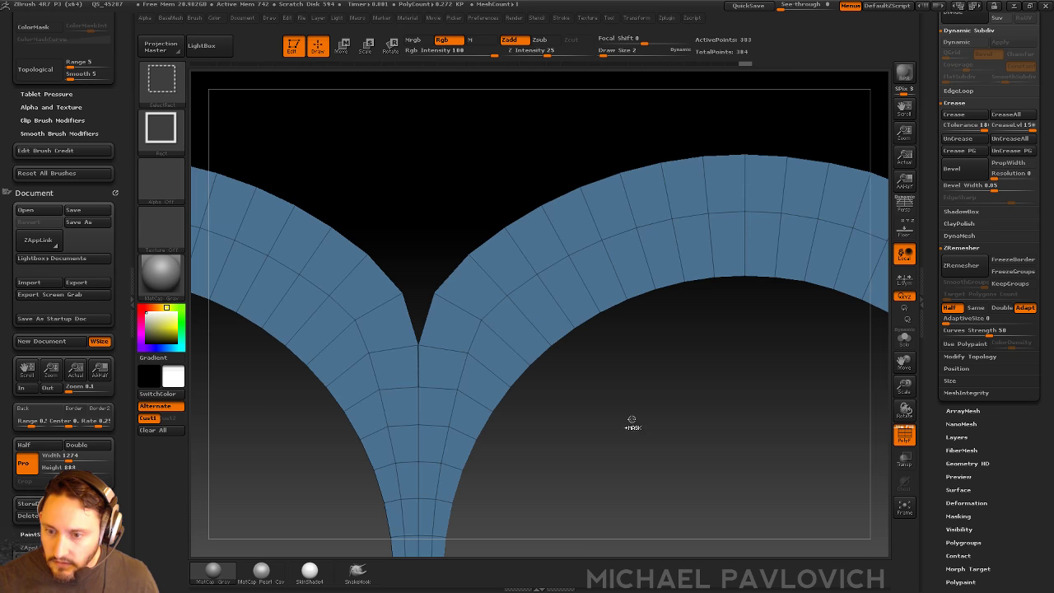
pyautogui.press('2')
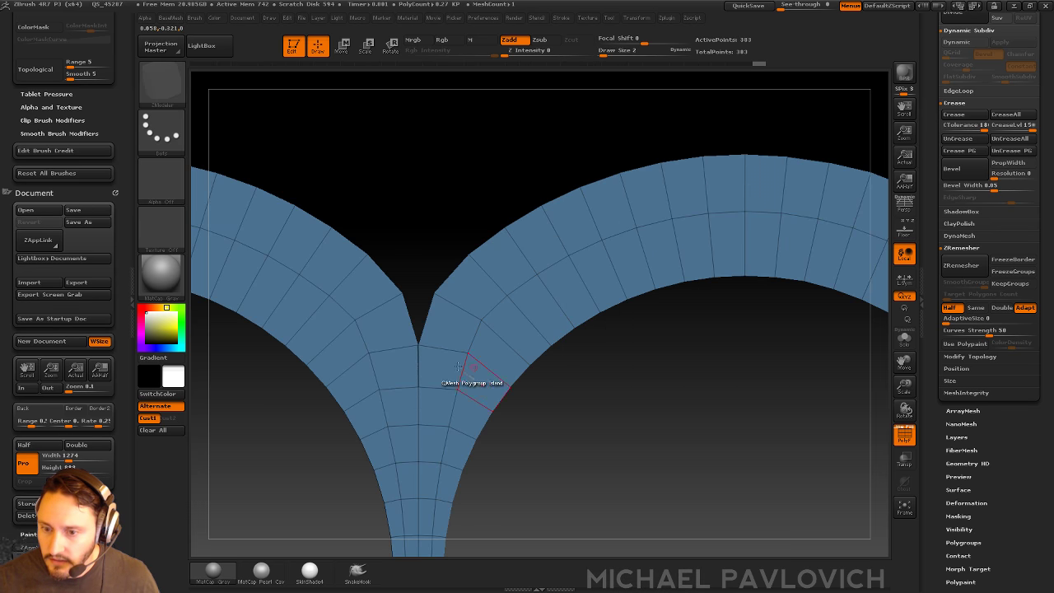
# Step: Move the point at the base of the notch slightly downward along the centre line
pyautogui.click(418, 344)
pyautogui.press('w')
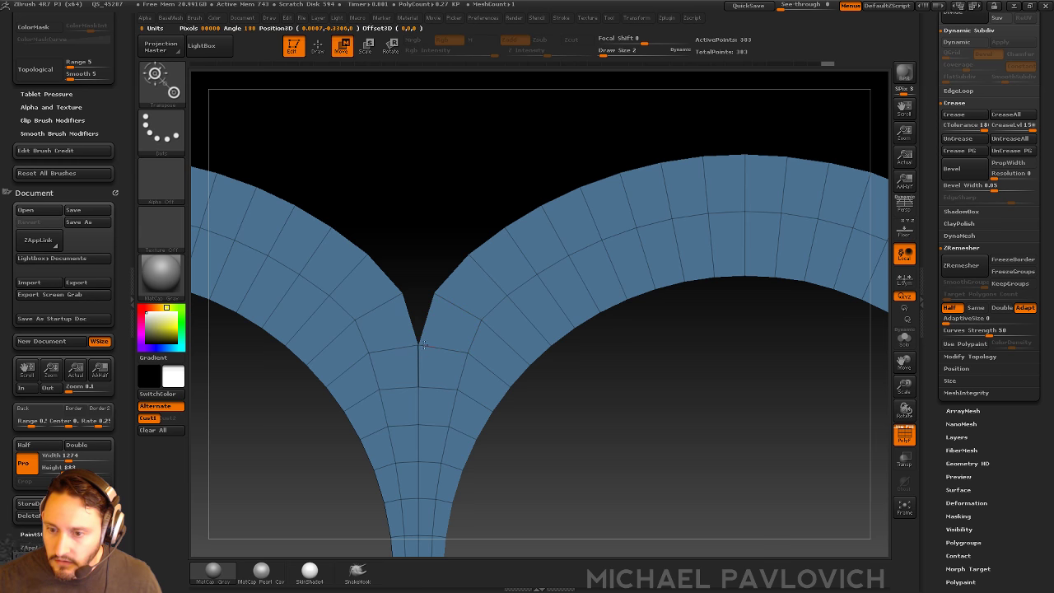
pyautogui.moveTo(419, 346); pyautogui.dragTo(425, 355)
pyautogui.press('q')
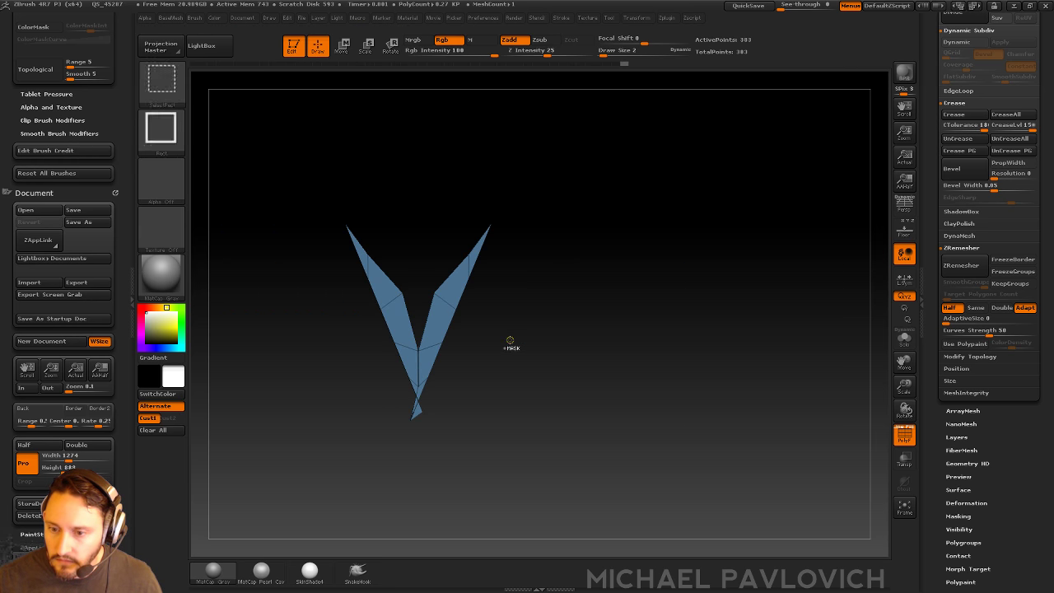
pyautogui.hotkey('ctrl', 'z')
pyautogui.press('w')
pyautogui.press('q')
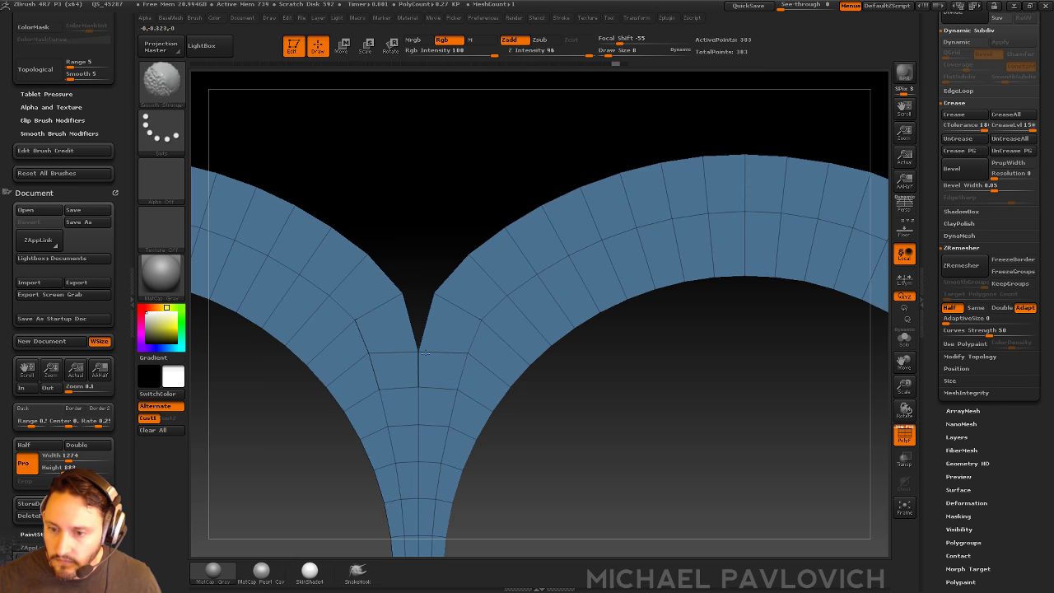
# Step: Toggle Double display and inspect the ring mesh from the side and around the notch
pyautogui.moveTo(610, 436)
pyautogui.mouseDown()
pyautogui.moveTo(578, 479)
pyautogui.moveTo(517, 480)
pyautogui.moveTo(624, 455)
pyautogui.mouseUp()
pyautogui.press('2')
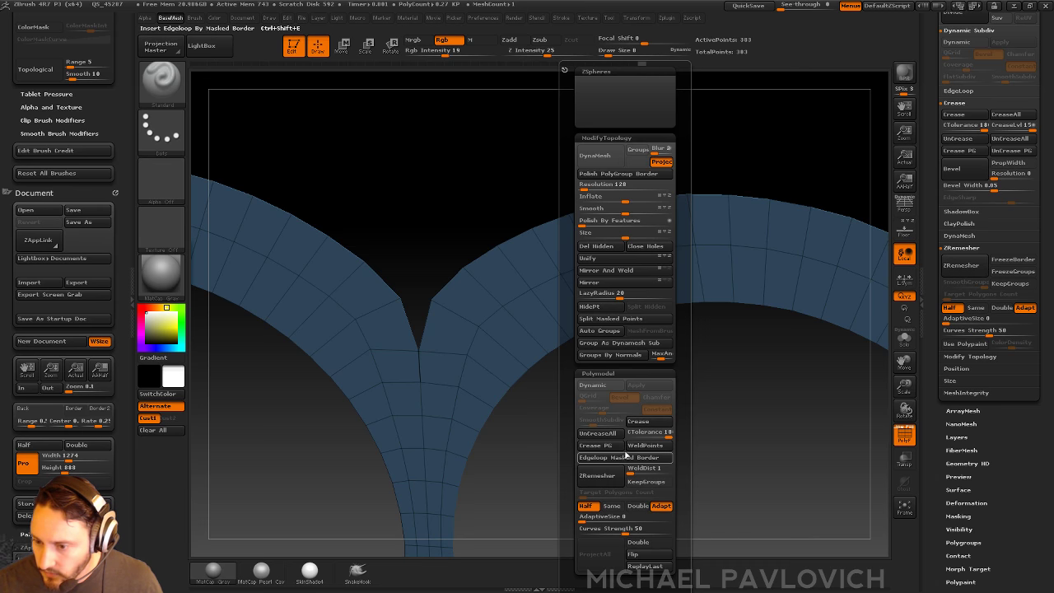
pyautogui.click(644, 546)
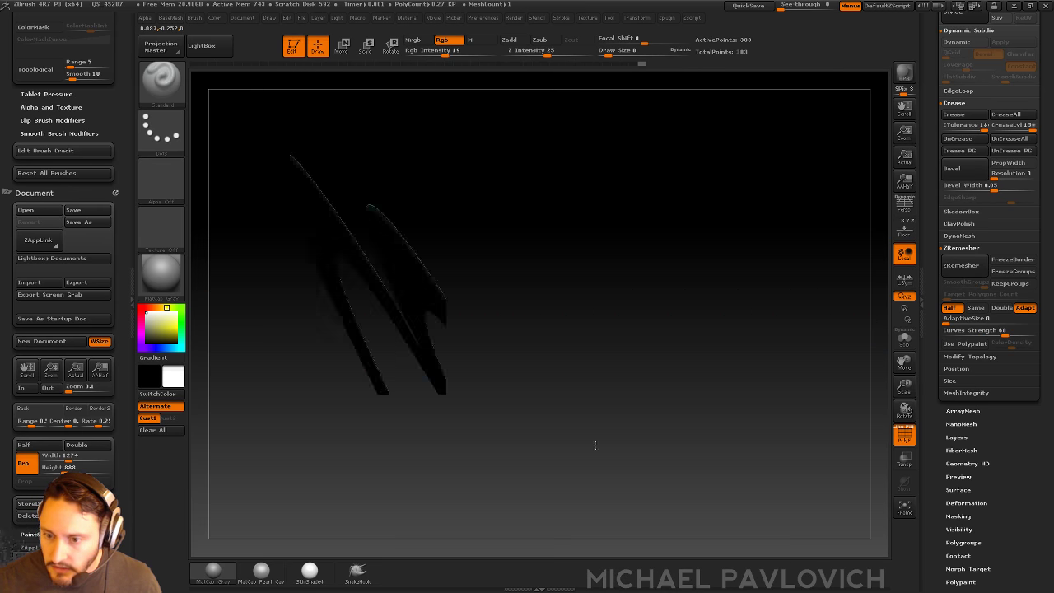
pyautogui.moveTo(630, 420); pyautogui.dragTo(471, 320)
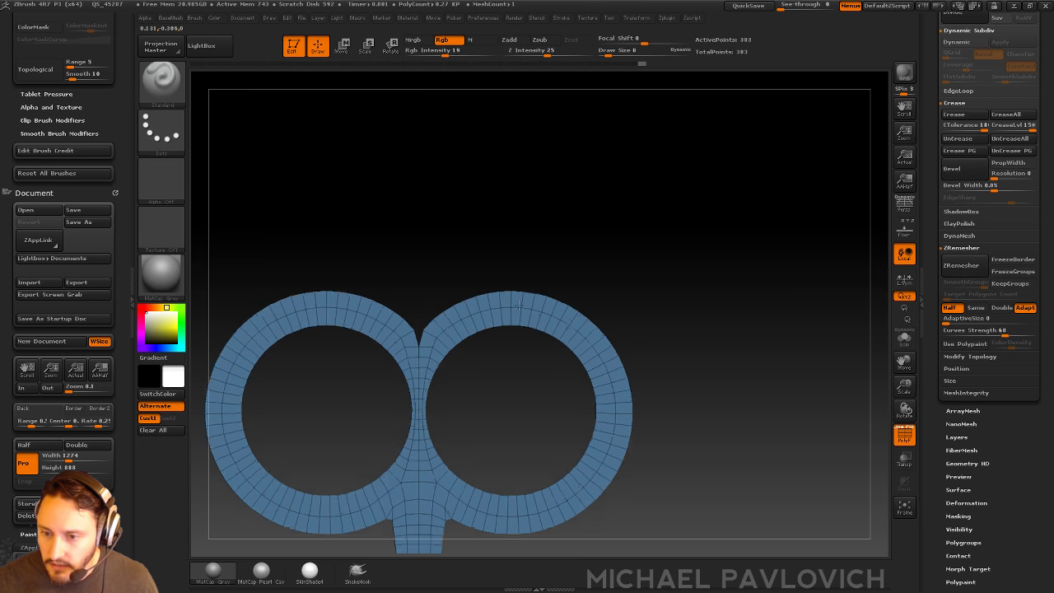
pyautogui.keyDown('alt'); pyautogui.moveTo(700, 388); pyautogui.dragTo(614, 376); pyautogui.keyUp('alt')
pyautogui.keyDown('alt'); pyautogui.moveTo(560, 312); pyautogui.dragTo(649, 466); pyautogui.keyUp('alt')
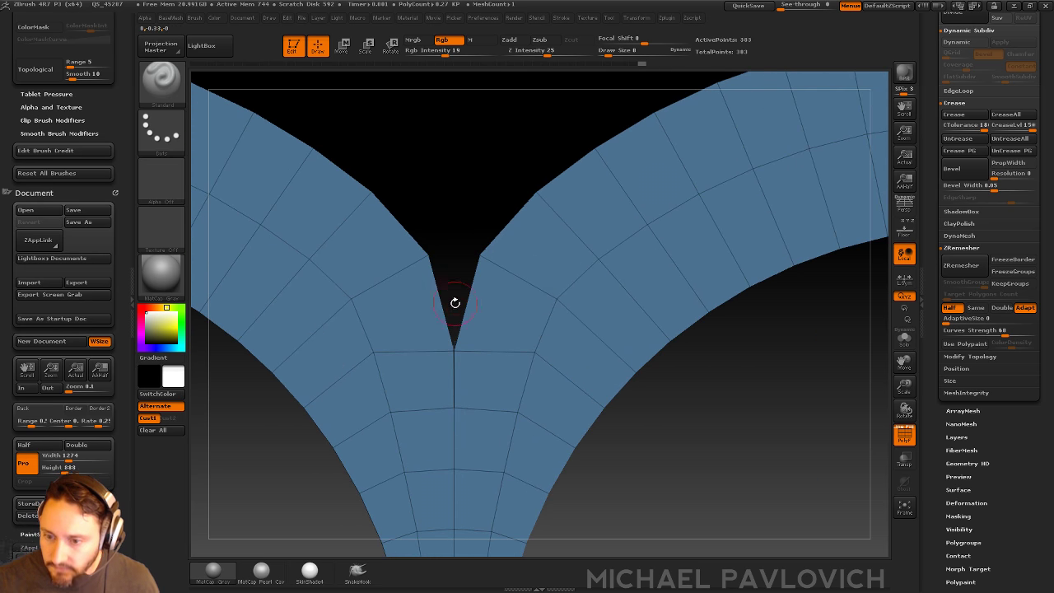
# Step: Isolate the sliver polygons below the notch's centre point, invert the visibility, and delete them with Del Hidden
pyautogui.keyDown('ctrl'); pyautogui.keyDown('shift'); pyautogui.moveTo(447, 279); pyautogui.dragTo(454, 341); pyautogui.keyUp('shift'); pyautogui.keyUp('ctrl')
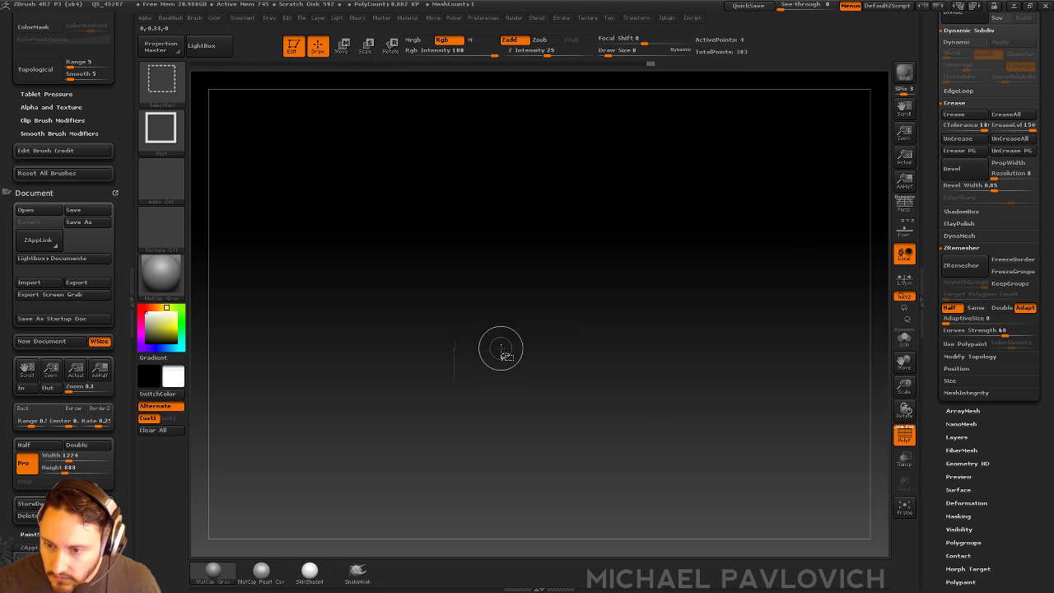
pyautogui.keyDown('ctrl'); pyautogui.keyDown('shift'); pyautogui.moveTo(661, 391); pyautogui.dragTo(687, 433); pyautogui.keyUp('shift'); pyautogui.keyUp('ctrl')
pyautogui.press('2')
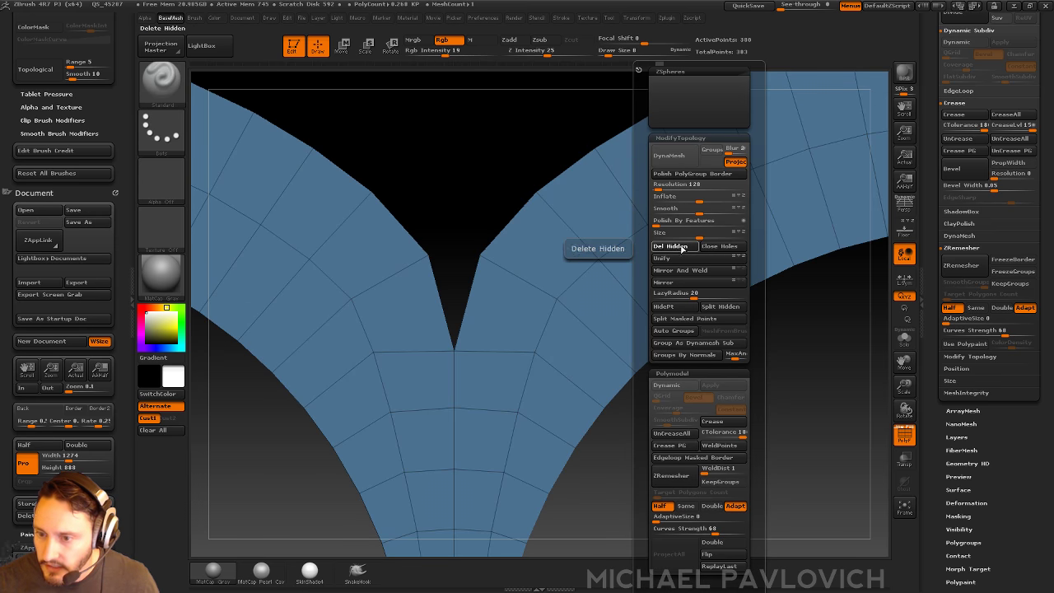
pyautogui.click(679, 306)
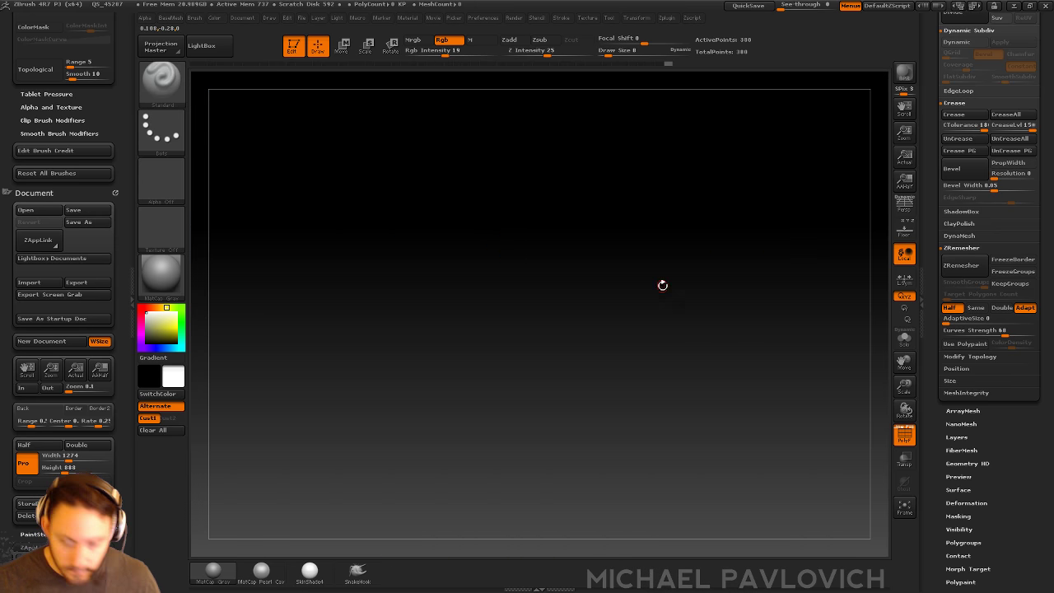
# Step: Stitch the notch's two upper corner points together with the ZModeler brush
pyautogui.press('f')
pyautogui.press('f')
pyautogui.moveTo(572, 320)
pyautogui.keyDown('ctrl'); pyautogui.mouseDown(button='right')
pyautogui.moveTo(631, 325)
pyautogui.moveTo(608, 434)
pyautogui.mouseUp(button='right'); pyautogui.keyUp('ctrl')
pyautogui.press('b')
pyautogui.press('z')
pyautogui.press('m')
pyautogui.press('space')
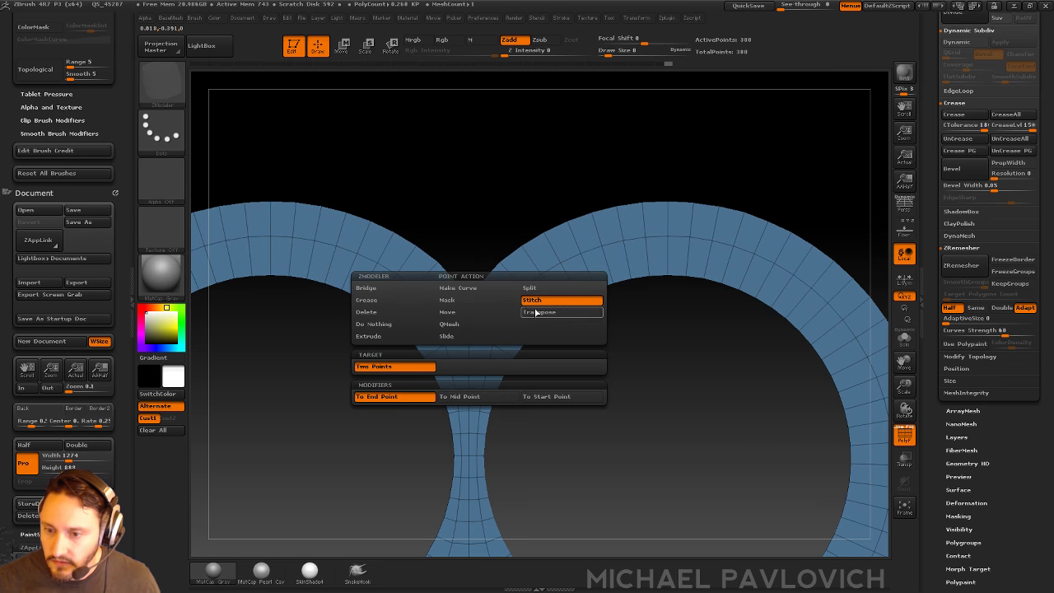
pyautogui.click(458, 286)
pyautogui.click(479, 285)
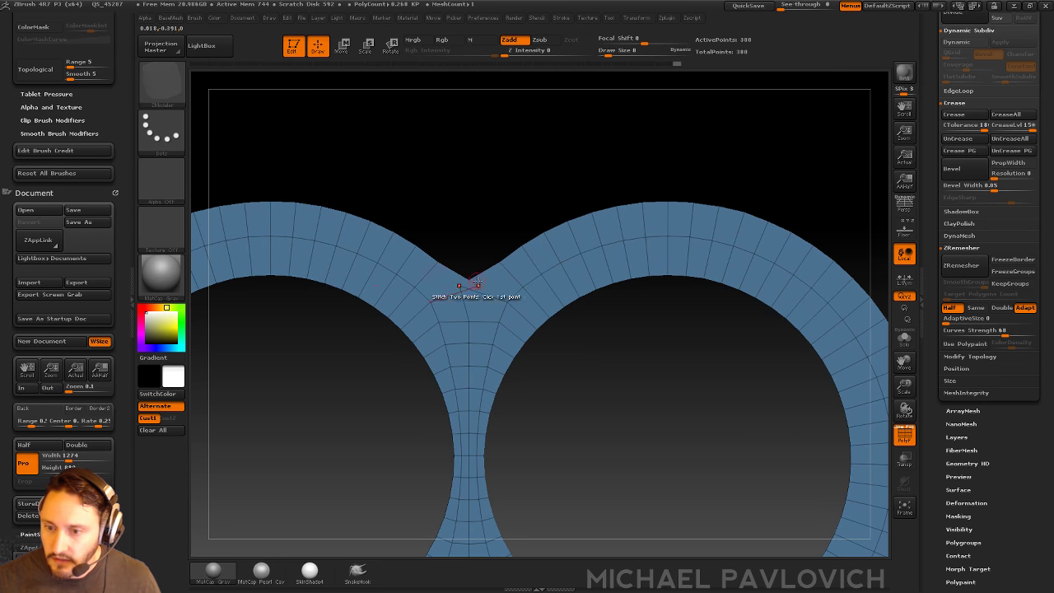
# Step: Undo the last stitch, restitch the notch's right corner onto the left one, and apply Mirror And Weld
pyautogui.hotkey('ctrl', 'z')
pyautogui.keyDown('ctrl'); pyautogui.moveTo(588, 332); pyautogui.dragTo(604, 372, button='right'); pyautogui.keyUp('ctrl')
pyautogui.scroll(1, 618, 394)
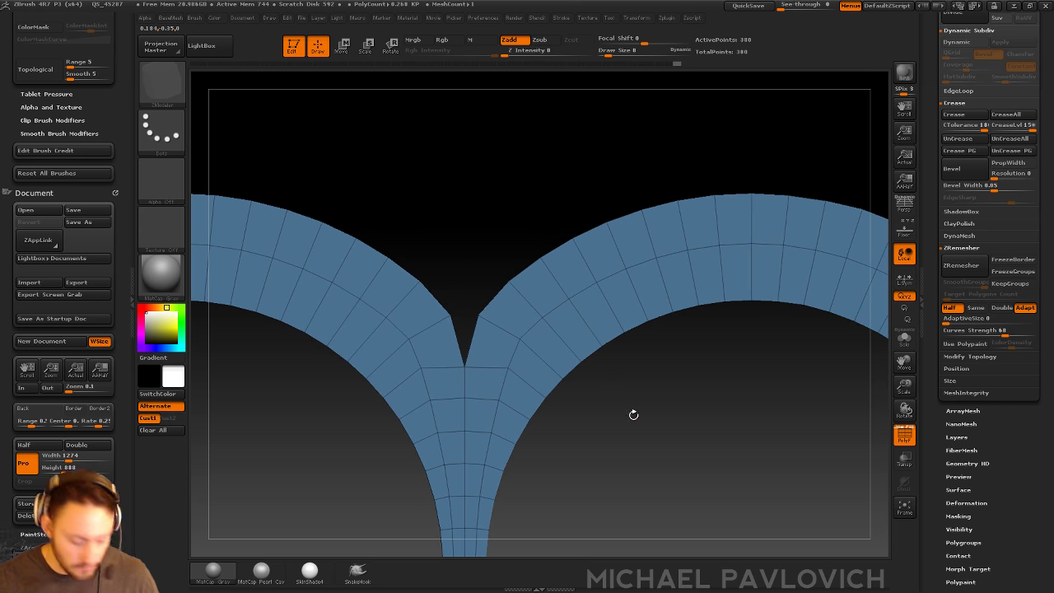
pyautogui.click(477, 316)
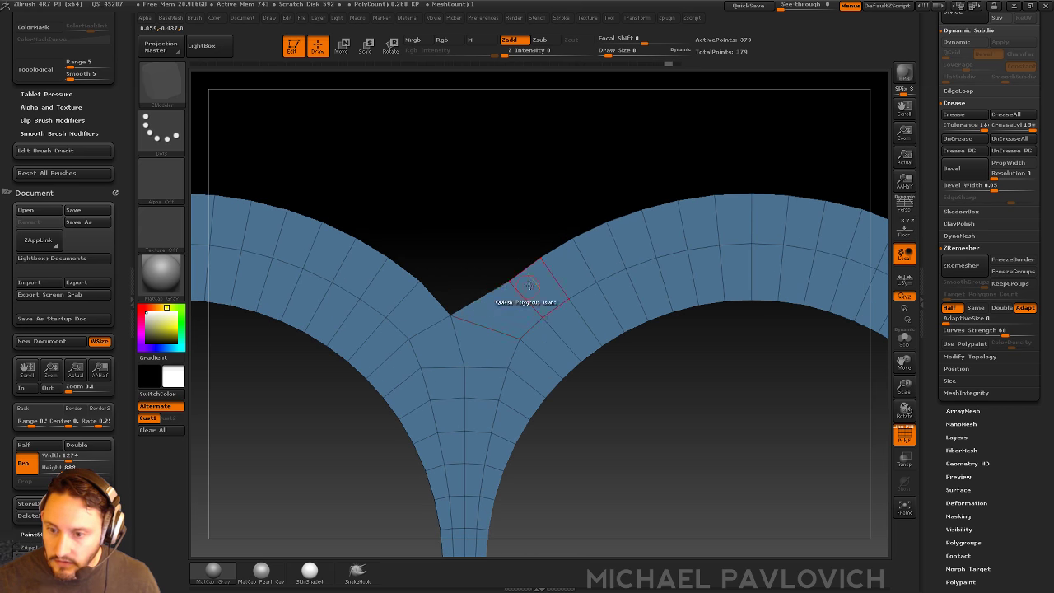
pyautogui.press('3')
pyautogui.click(527, 272)
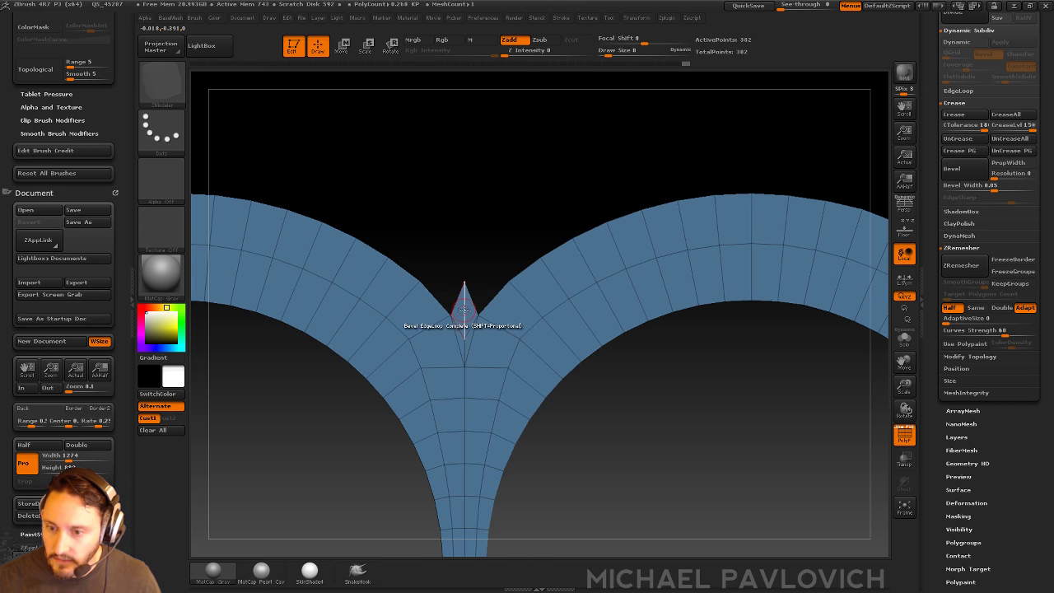
# Step: Set the ZModeler edge action to Collapse and collapse the vertical centre edges at the notch
pyautogui.press('space')
pyautogui.click(352, 341)
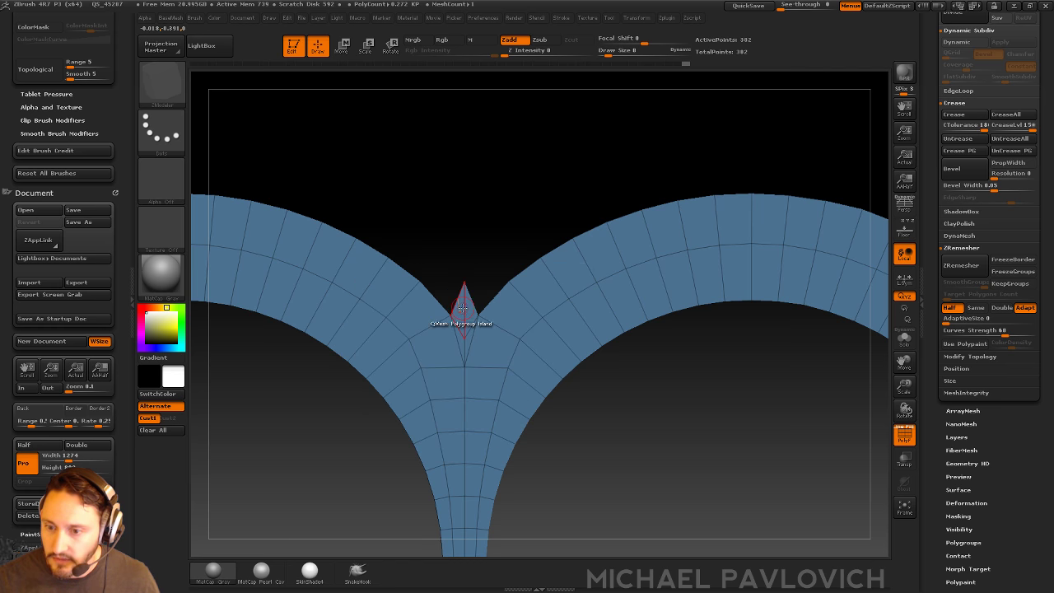
pyautogui.click(465, 317)
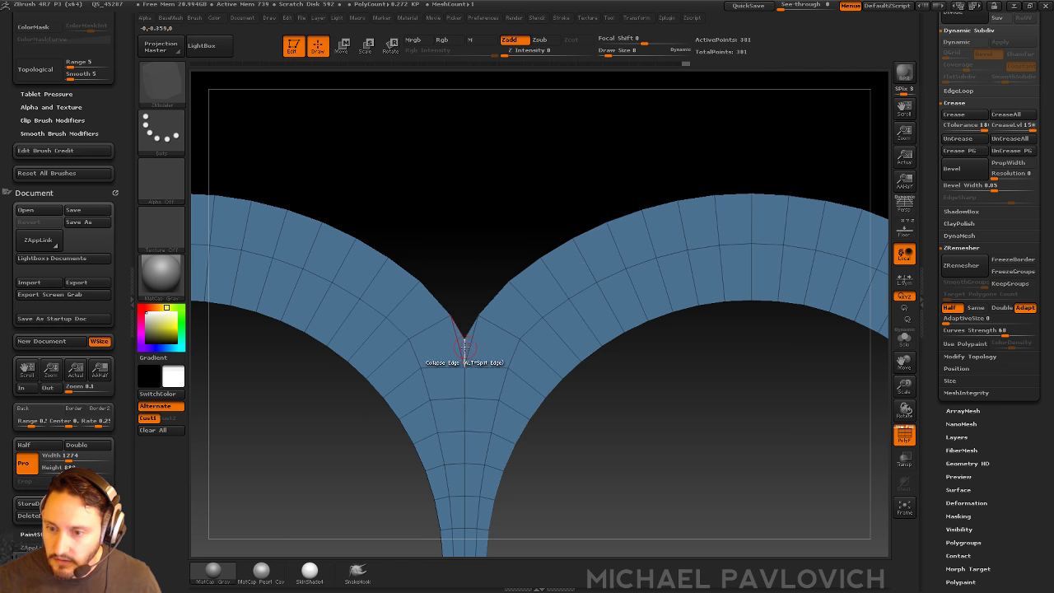
pyautogui.press('ctrl')
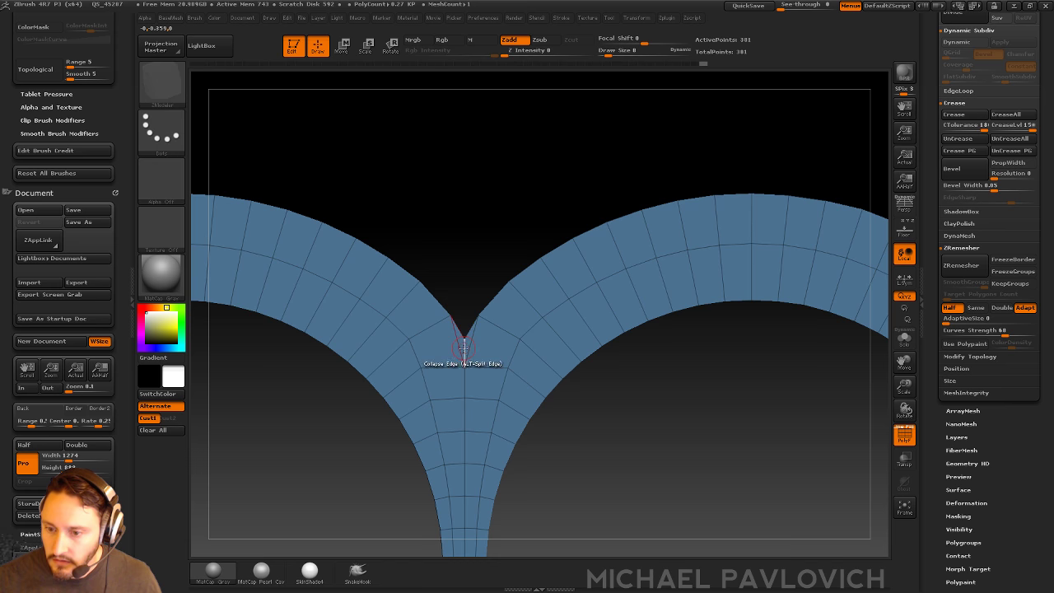
pyautogui.click(465, 348)
# Step: Apply Mirror And Weld and nudge the notch's upper corners slightly up and outward with the Move brush
pyautogui.press('s')
pyautogui.click(489, 337)
pyautogui.press('b')
pyautogui.press('m')
pyautogui.press('v')
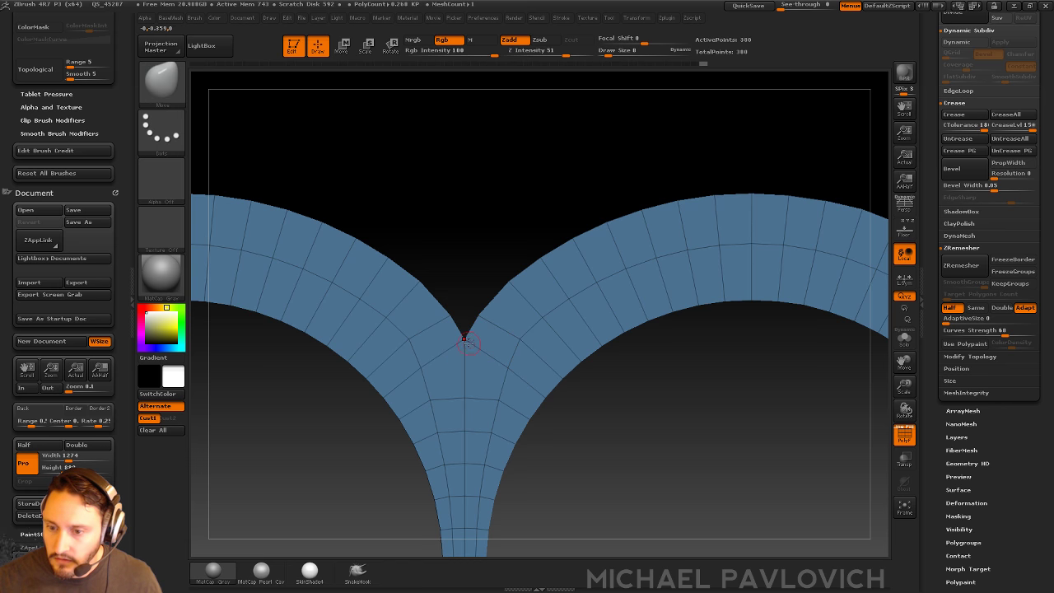
pyautogui.moveTo(465, 337); pyautogui.dragTo(464, 347)
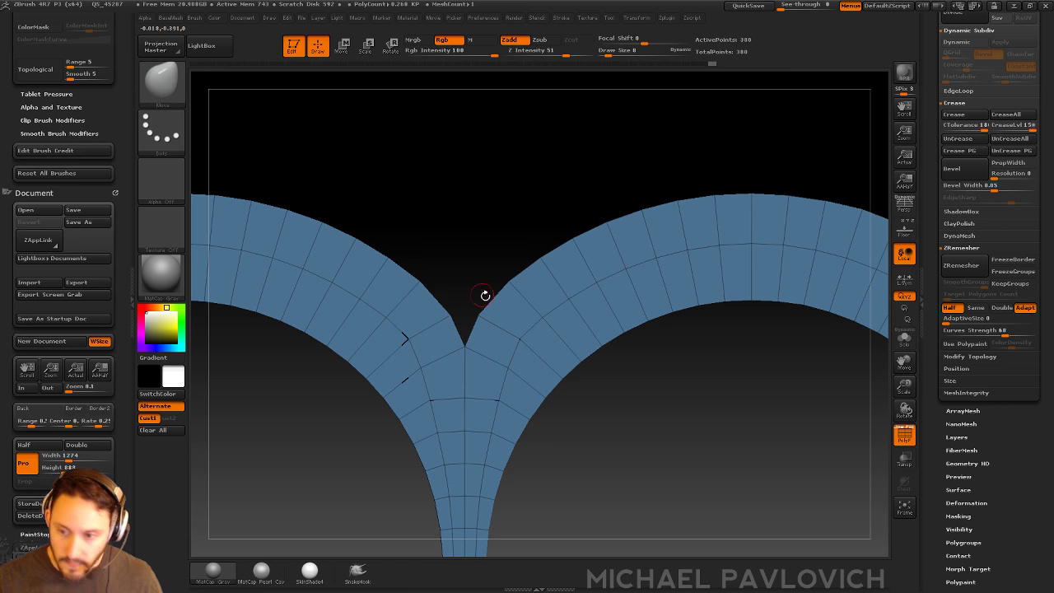
pyautogui.hotkey('ctrl', 'z')
pyautogui.press('1')
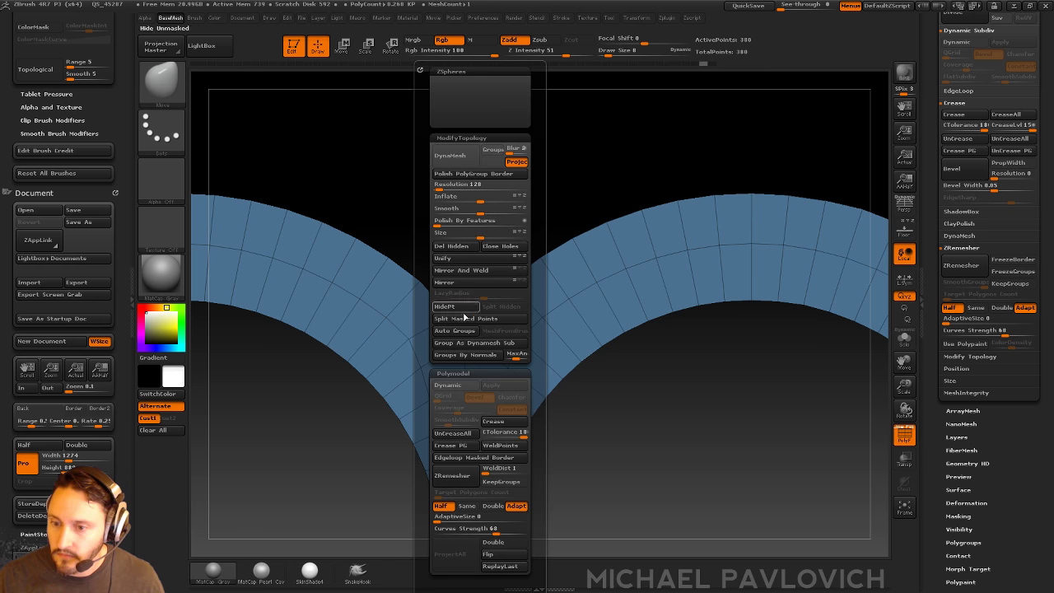
pyautogui.click(458, 272)
pyautogui.moveTo(449, 309); pyautogui.dragTo(438, 297)
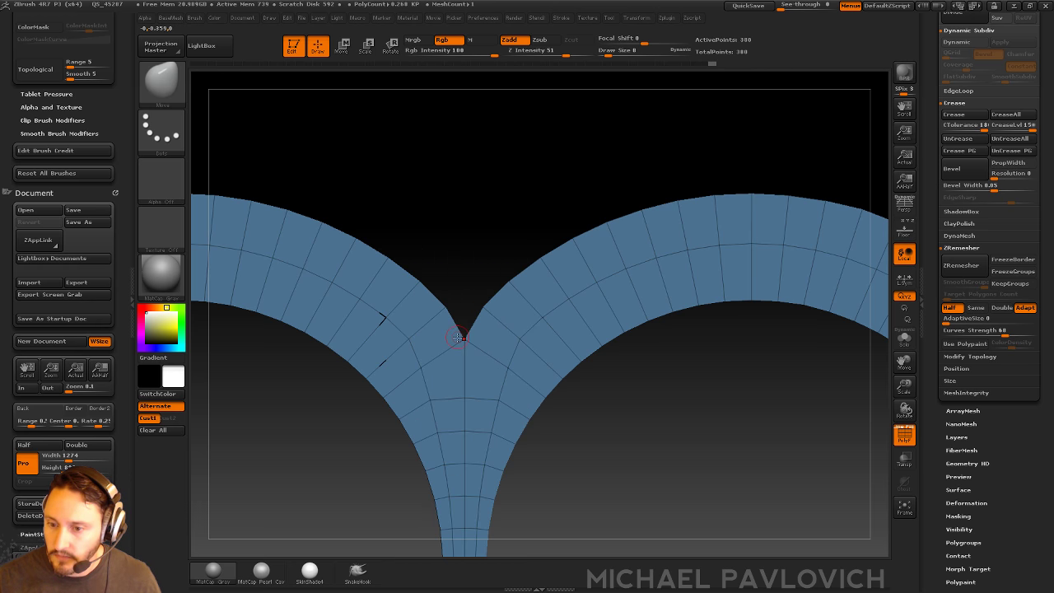
# Step: Set the ZModeler polygon action QMesh to Polygroup All and extrude the flat double-ring mesh to give it thickness
pyautogui.press('f')
pyautogui.moveTo(693, 255); pyautogui.dragTo(713, 291)
pyautogui.press('space')
pyautogui.press('space')
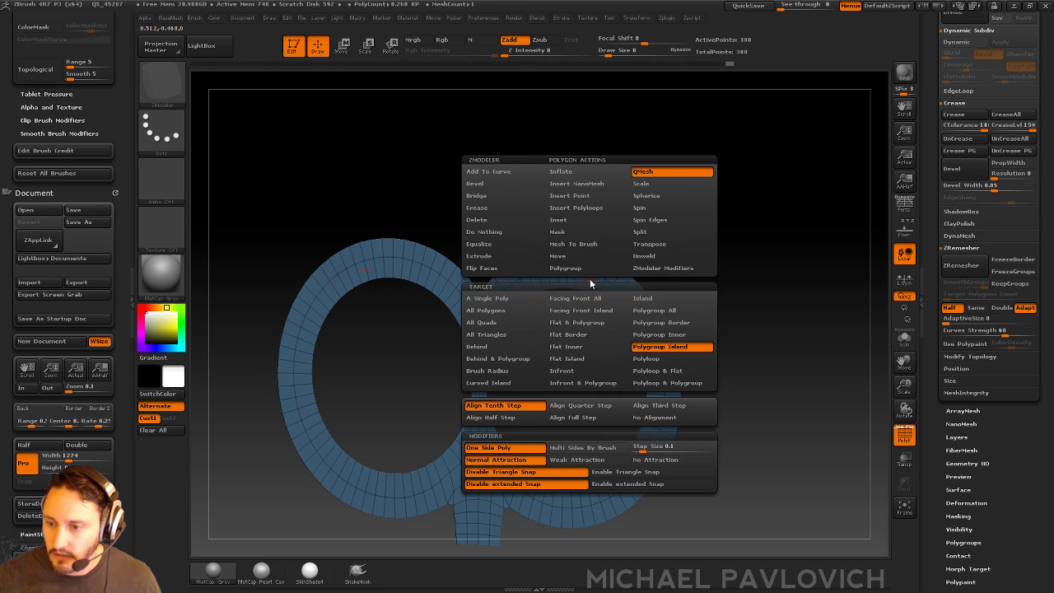
pyautogui.click(589, 311)
pyautogui.moveTo(587, 285); pyautogui.dragTo(657, 296)
pyautogui.press('3')
pyautogui.click(730, 560)
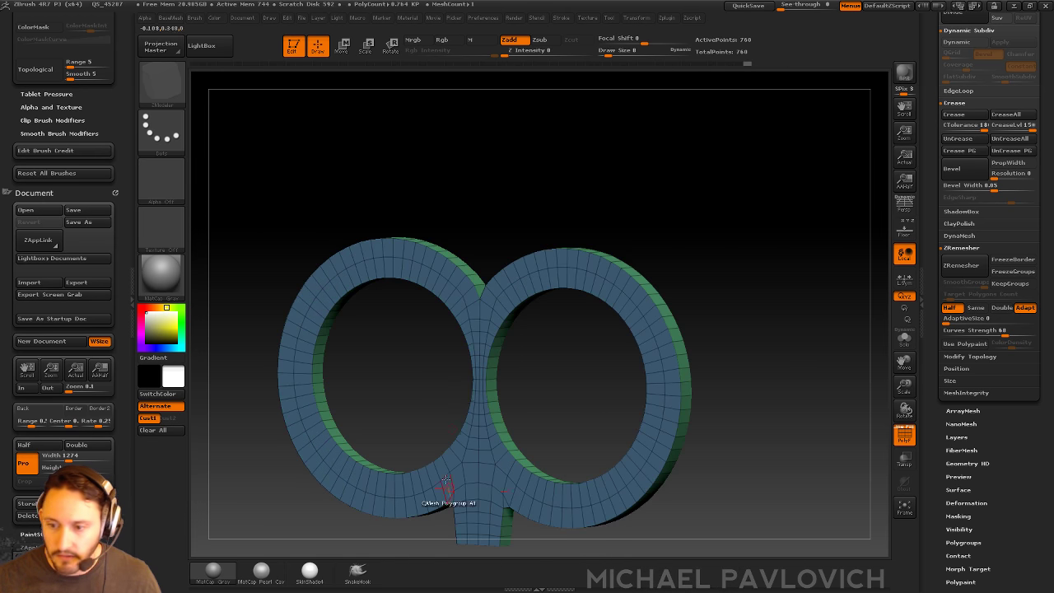
# Step: Snap the double-ring mesh to its front view, switch to the Standard brush, and turn off the polyframe display
pyautogui.moveTo(724, 280)
pyautogui.keyDown('shift'); pyautogui.mouseDown()
pyautogui.moveTo(717, 273)
pyautogui.moveTo(744, 288)
pyautogui.moveTo(711, 244)
pyautogui.moveTo(718, 277)
pyautogui.mouseUp(); pyautogui.keyUp('shift')
pyautogui.press('b')
pyautogui.press('s')
pyautogui.press('t')
pyautogui.press('s')
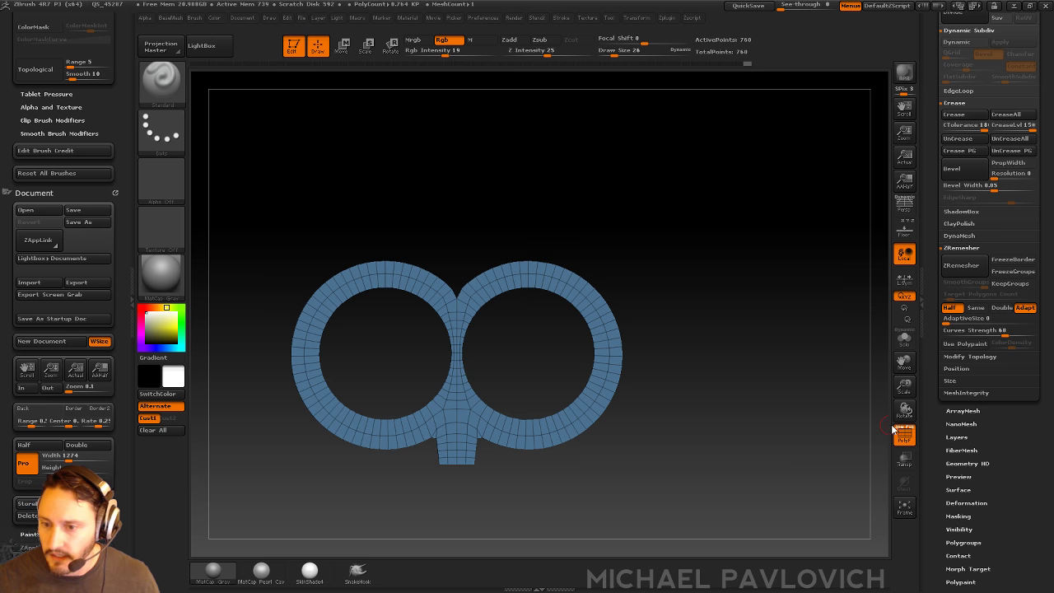
pyautogui.click(904, 435)
pyautogui.moveTo(939, 261); pyautogui.dragTo(939, 273)
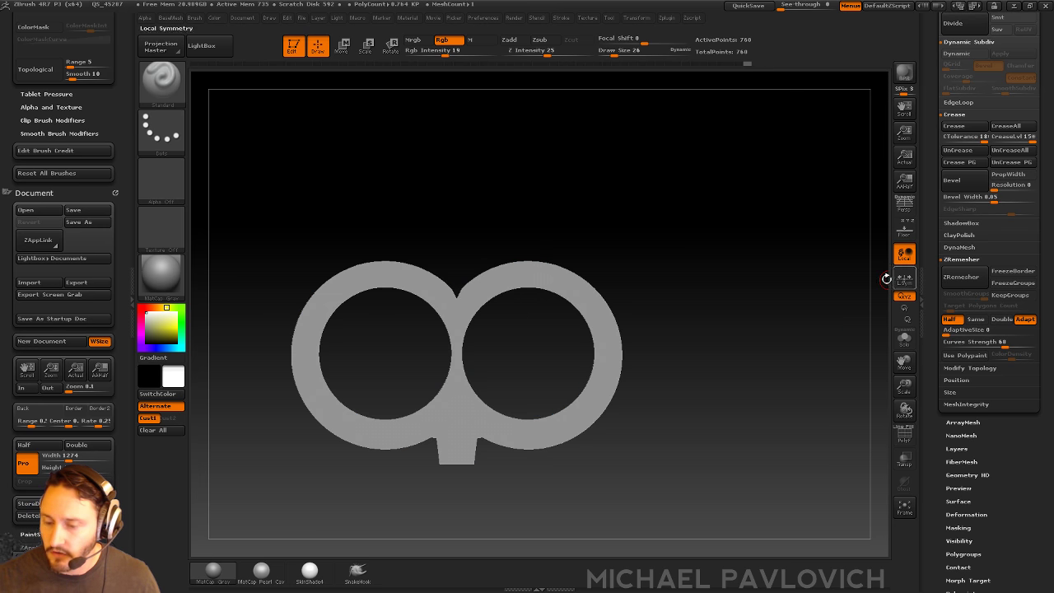
# Step: Orient the double-ring mesh edge-on as a vertical strip and create a new InsertMesh brush from it
pyautogui.keyDown('alt'); pyautogui.moveTo(777, 357); pyautogui.dragTo(806, 367); pyautogui.keyUp('alt')
pyautogui.moveTo(784, 280)
pyautogui.mouseDown()
pyautogui.moveTo(784, 422)
pyautogui.moveTo(774, 340)
pyautogui.moveTo(797, 365)
pyautogui.mouseUp()
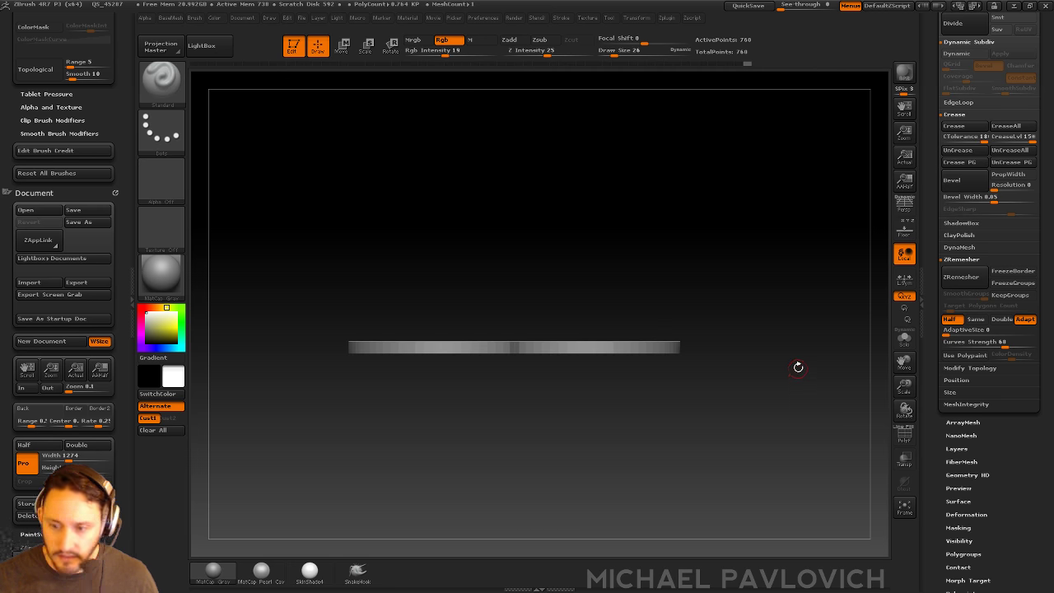
pyautogui.press('b')
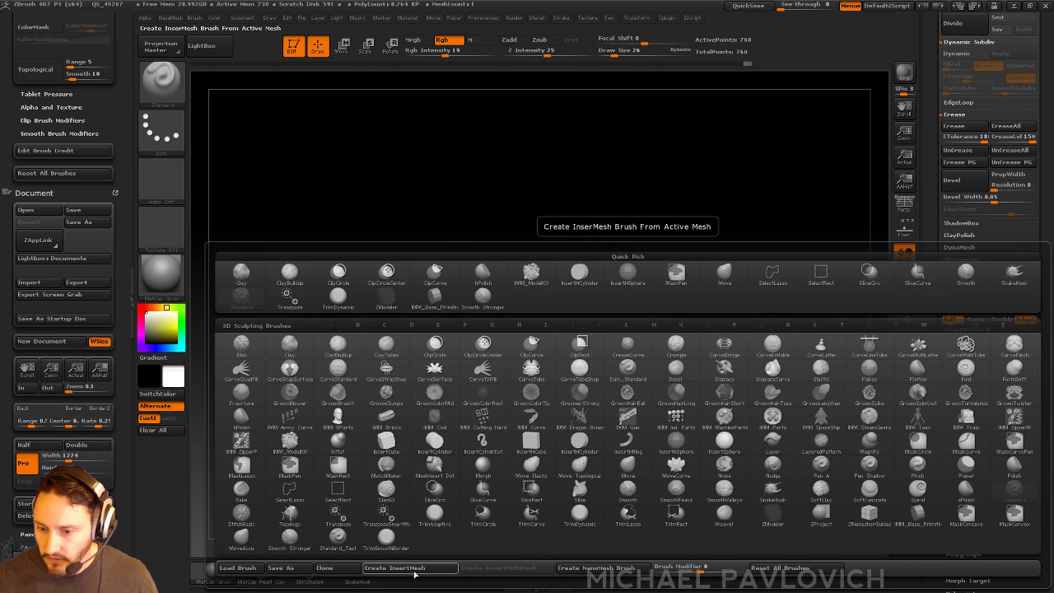
pyautogui.moveTo(746, 107)
pyautogui.mouseDown()
pyautogui.moveTo(741, 144)
pyautogui.moveTo(686, 220)
pyautogui.moveTo(791, 244)
pyautogui.moveTo(699, 334)
pyautogui.moveTo(703, 376)
pyautogui.moveTo(718, 376)
pyautogui.mouseUp()
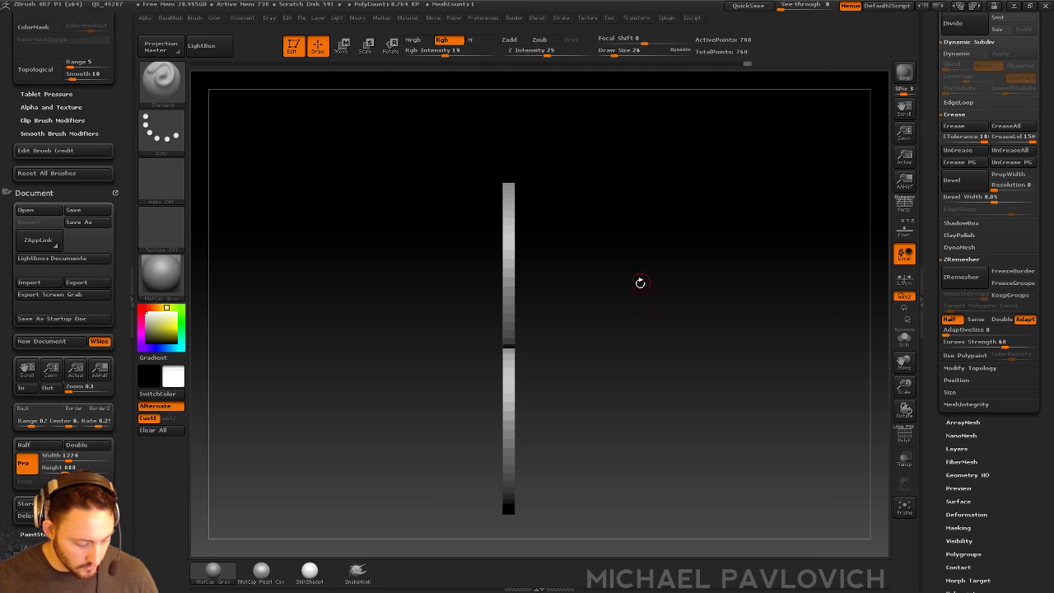
pyautogui.press('b')
pyautogui.click(398, 566)
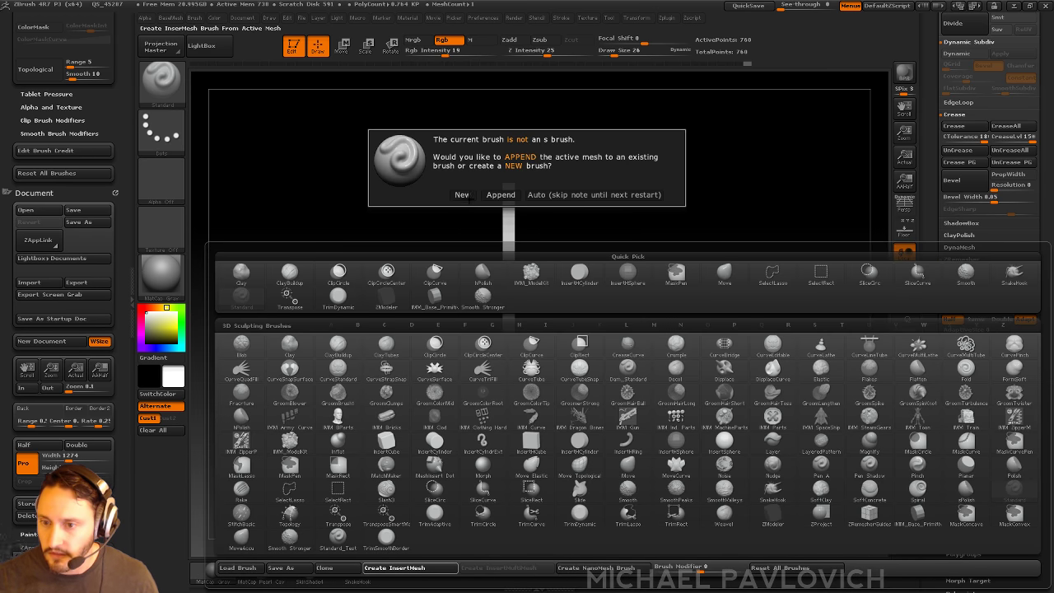
pyautogui.click(464, 197)
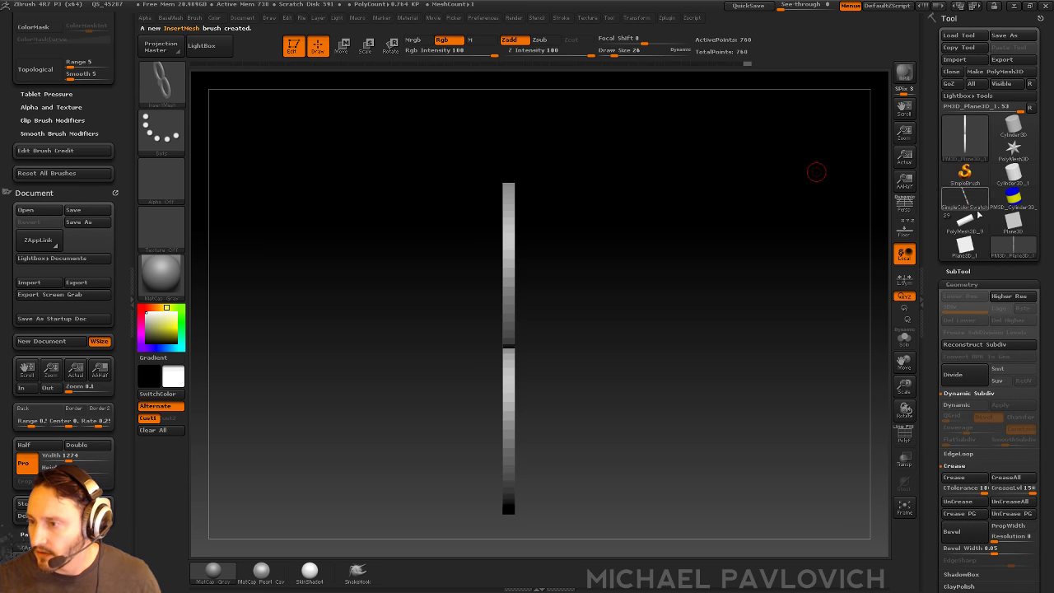
# Step: Switch to the full character tool and insert the double-ring mesh at the outer end of the key shaft
pyautogui.click(965, 221)
pyautogui.moveTo(706, 271); pyautogui.dragTo(764, 165)
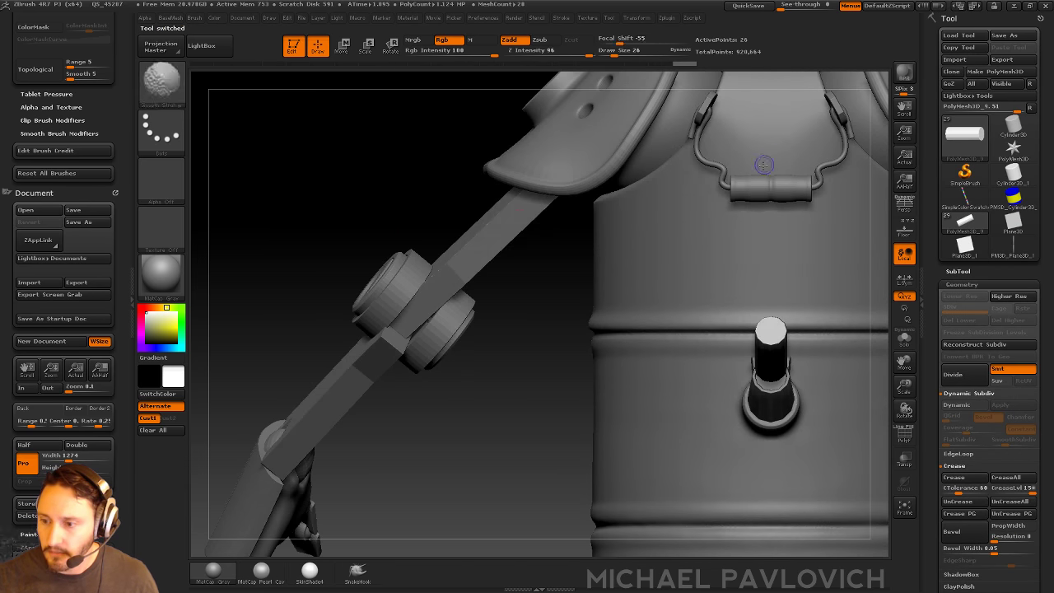
pyautogui.keyDown('alt'); pyautogui.moveTo(305, 204); pyautogui.dragTo(119, 218); pyautogui.keyUp('alt')
pyautogui.moveTo(587, 344); pyautogui.dragTo(604, 496)
pyautogui.moveTo(785, 401); pyautogui.dragTo(791, 306)
# Step: Separate the inserted double ring from the shaft with Split Masked Points
pyautogui.press('1')
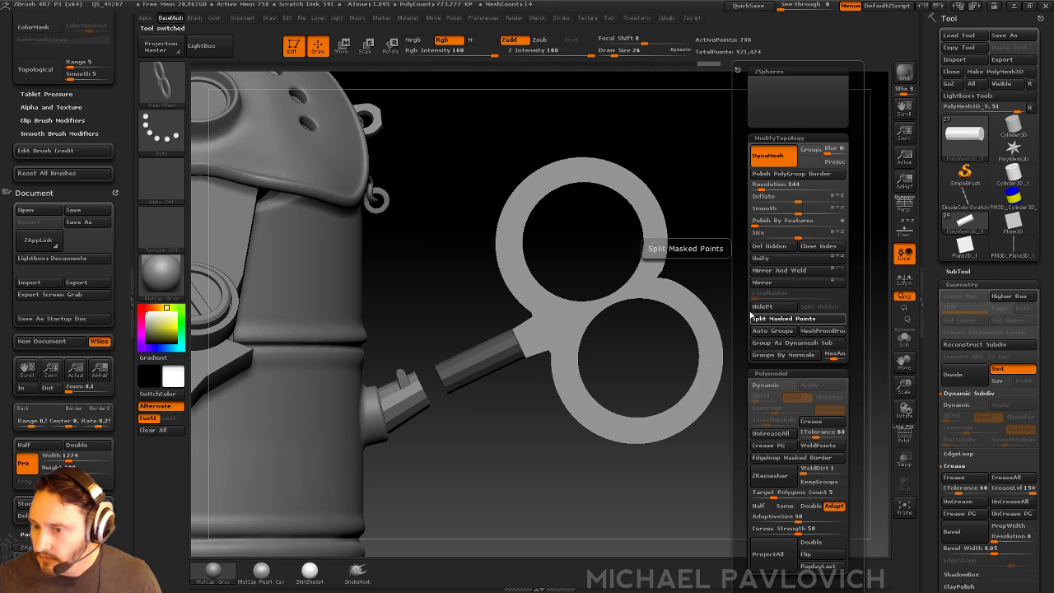
pyautogui.click(788, 318)
pyautogui.moveTo(769, 298); pyautogui.dragTo(764, 316)
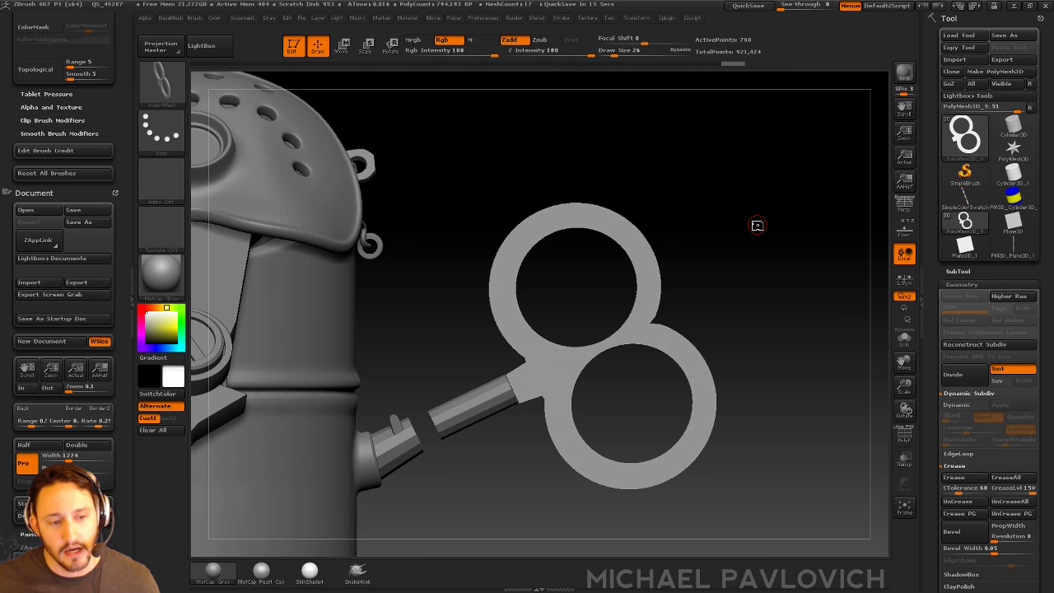
# Step: Toggle the Spotlight reference image overlay and browse the Project and Tool categories in LightBox
pyautogui.moveTo(721, 145); pyautogui.dragTo(718, 149)
pyautogui.hotkey('shift', 'z')
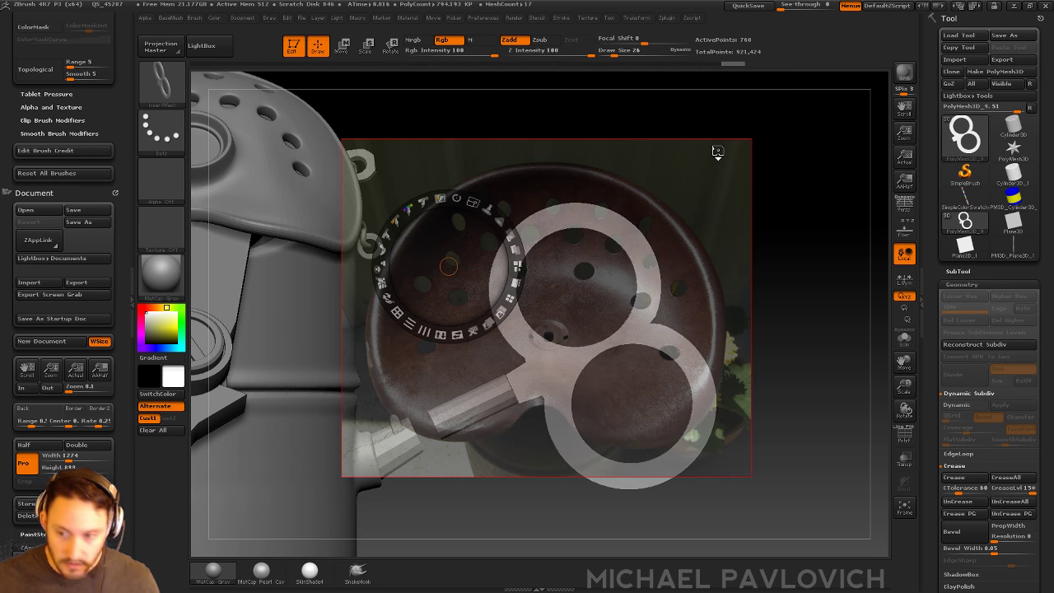
pyautogui.hotkey('shift', 'z')
pyautogui.hotkey('shift', 'z')
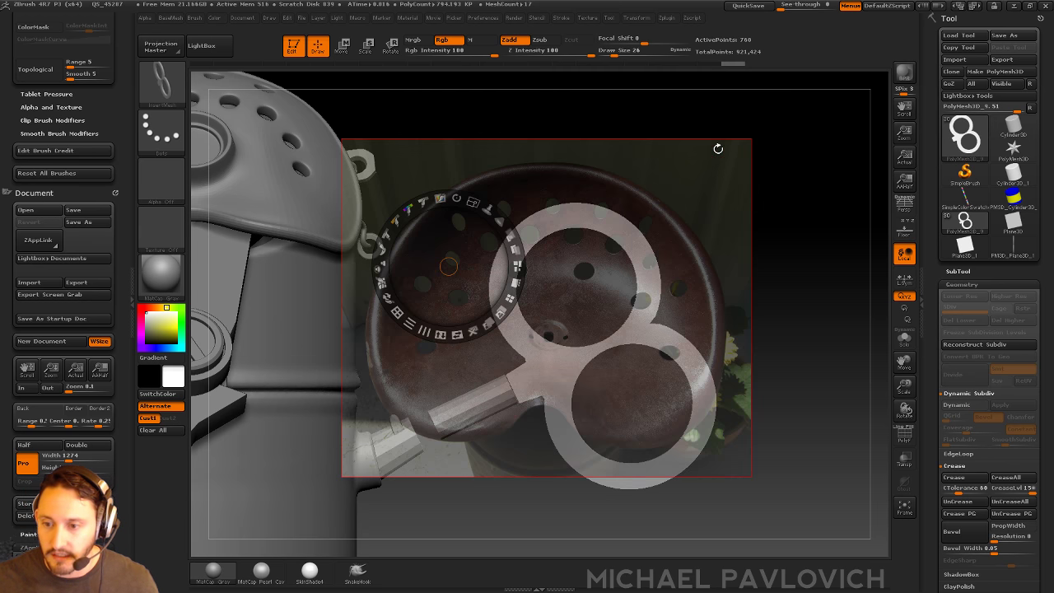
pyautogui.press('z')
pyautogui.hotkey('shift', 'z')
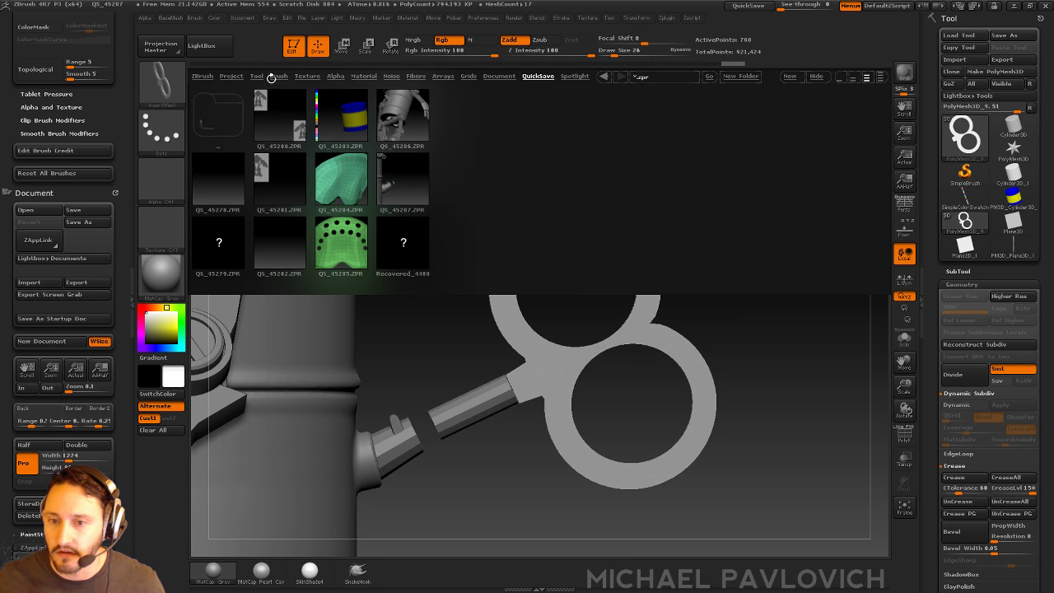
pyautogui.click(227, 76)
pyautogui.click(256, 75)
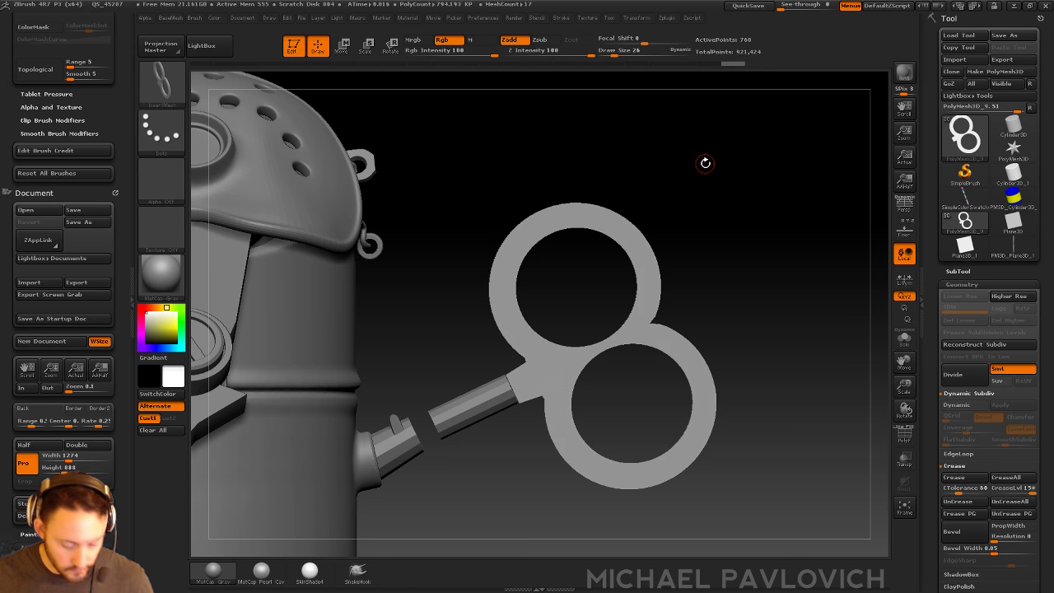
# Step: Review the custom BaseMesh menu and the Custom UI and Config preferences
pyautogui.hotkey('ctrl', 'b')
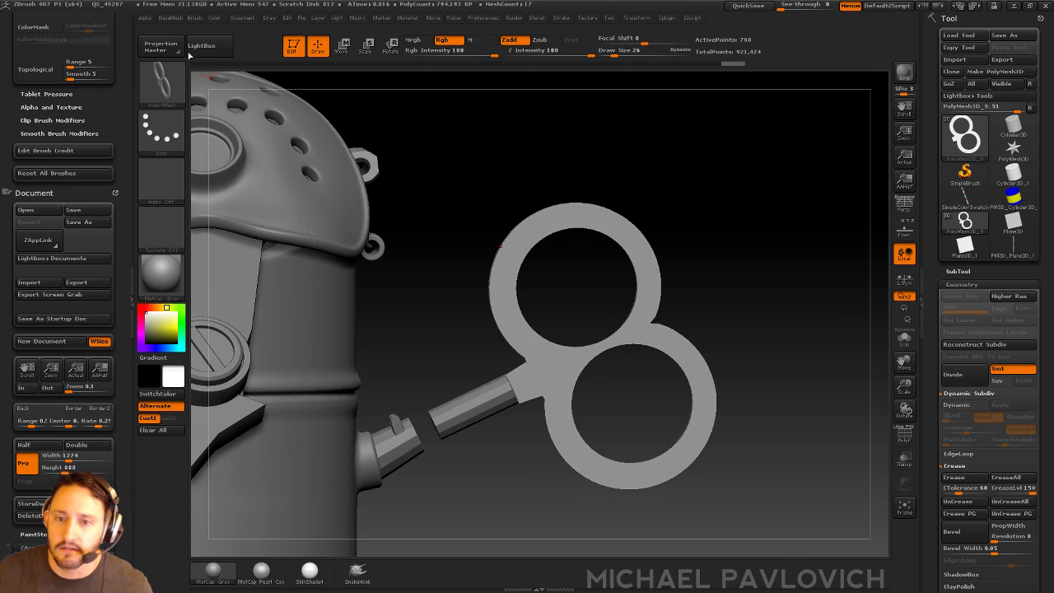
pyautogui.click(177, 18)
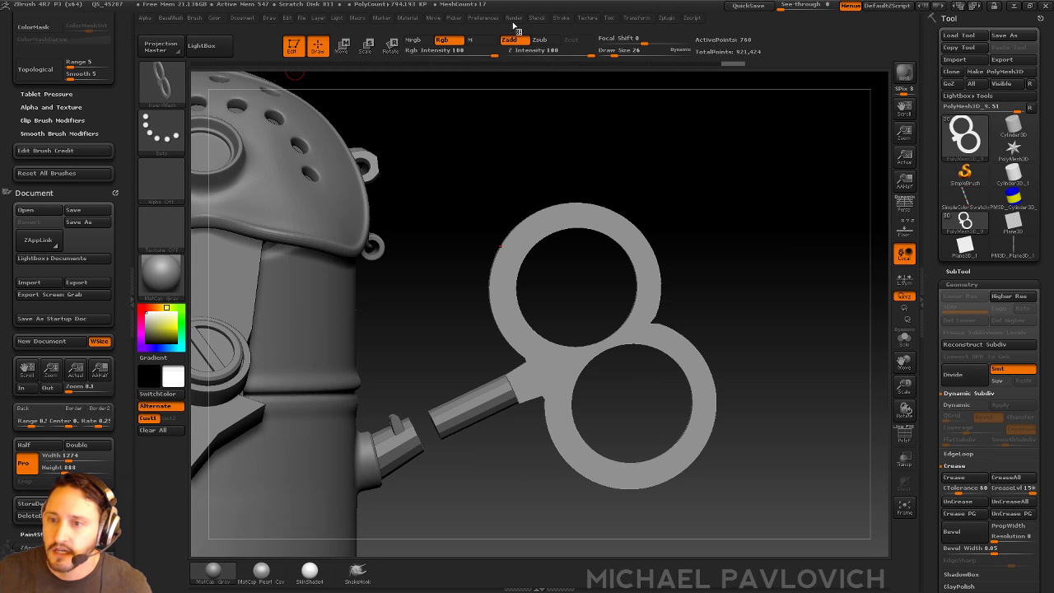
pyautogui.click(486, 17)
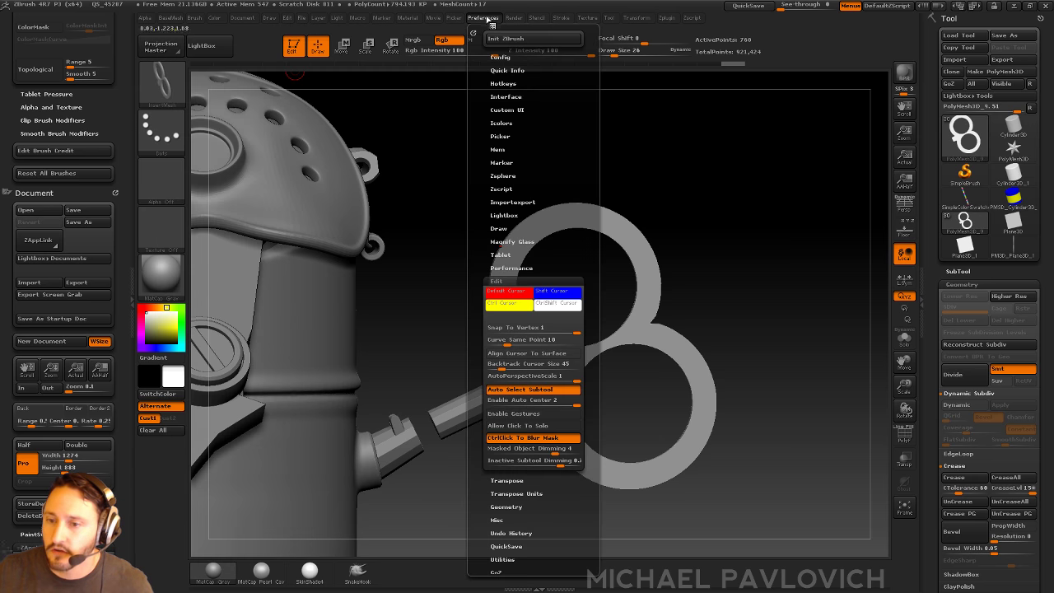
pyautogui.click(505, 108)
pyautogui.click(500, 57)
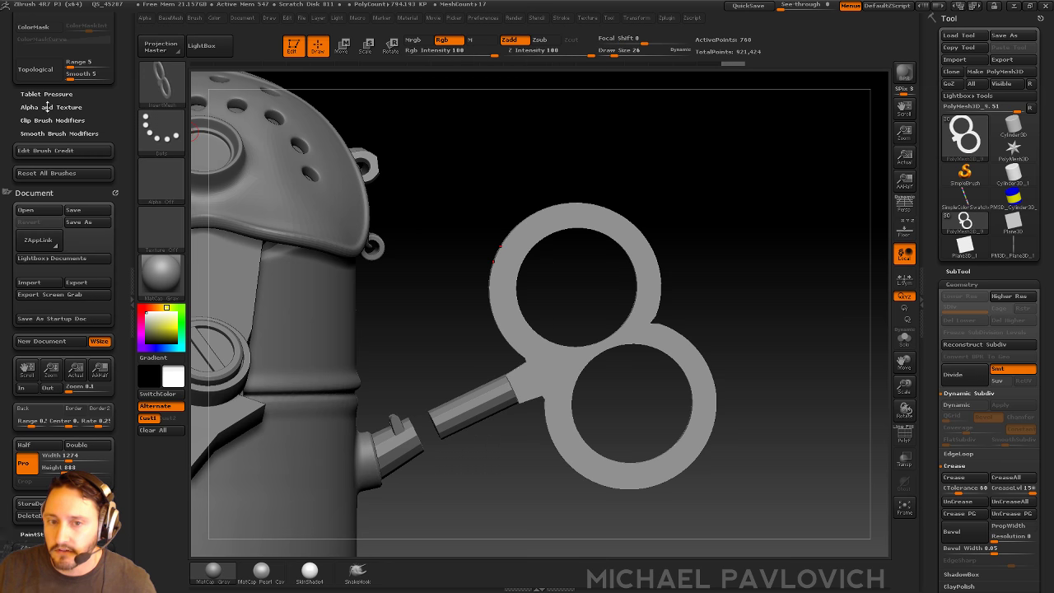
pyautogui.click(170, 18)
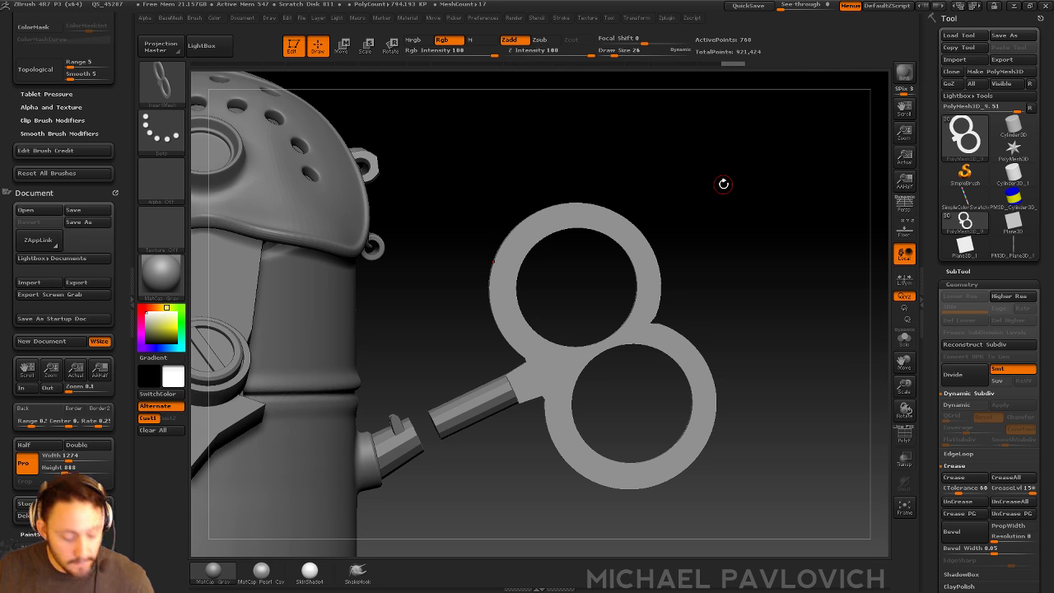
# Step: Bring up the custom BaseMesh pop-up at different places over the canvas to review its modelling commands
pyautogui.hotkey('alt', 'b')
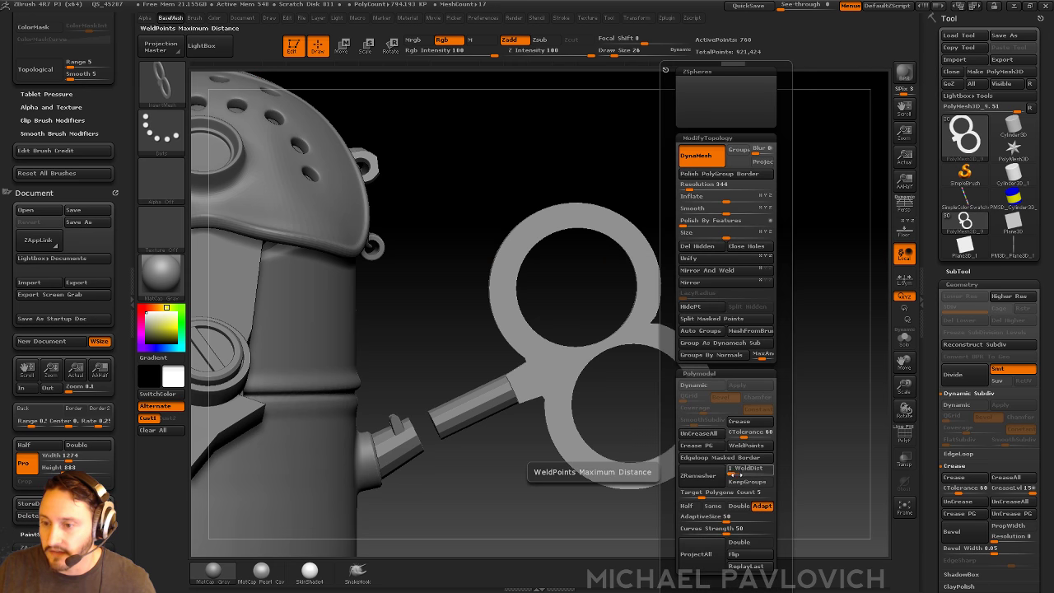
pyautogui.hotkey('alt', 'b')
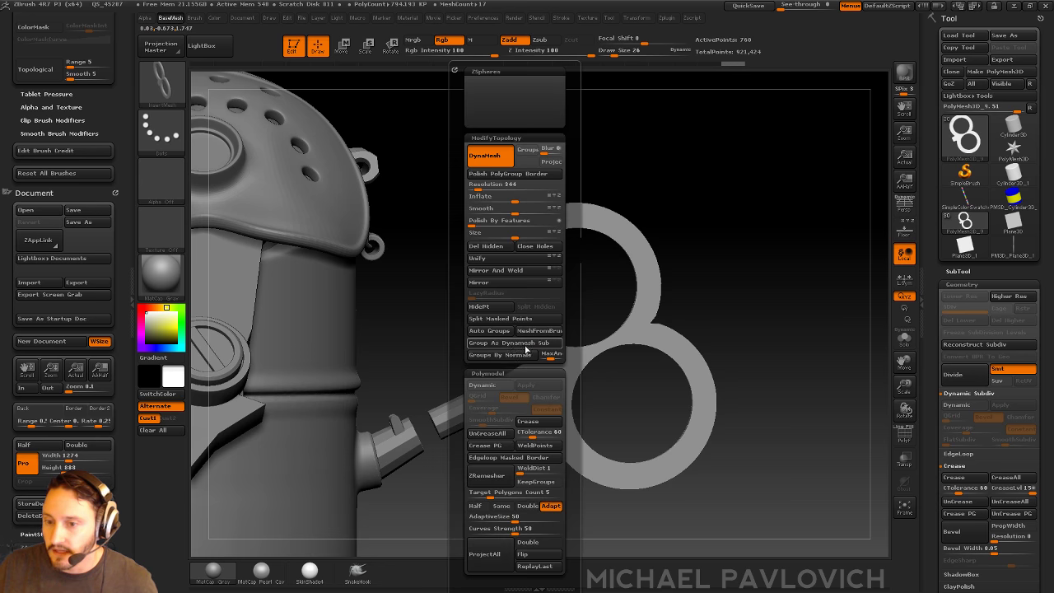
pyautogui.hotkey('alt', 'b')
pyautogui.hotkey('alt', 'm')
pyautogui.hotkey('alt', 'm')
pyautogui.hotkey('alt', 'm')
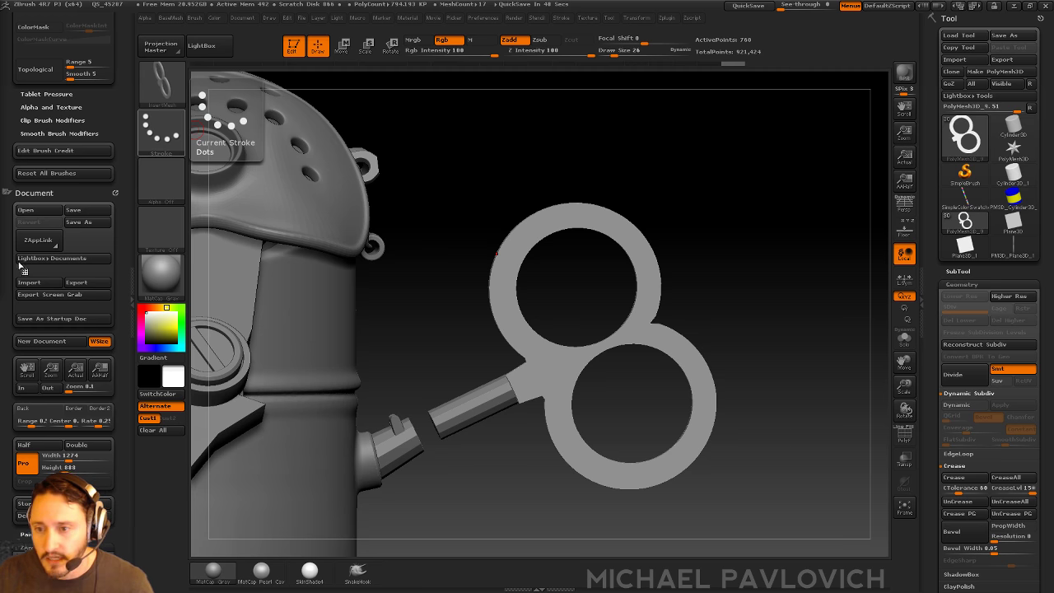
pyautogui.moveTo(766, 183); pyautogui.dragTo(777, 181)
pyautogui.press('space')
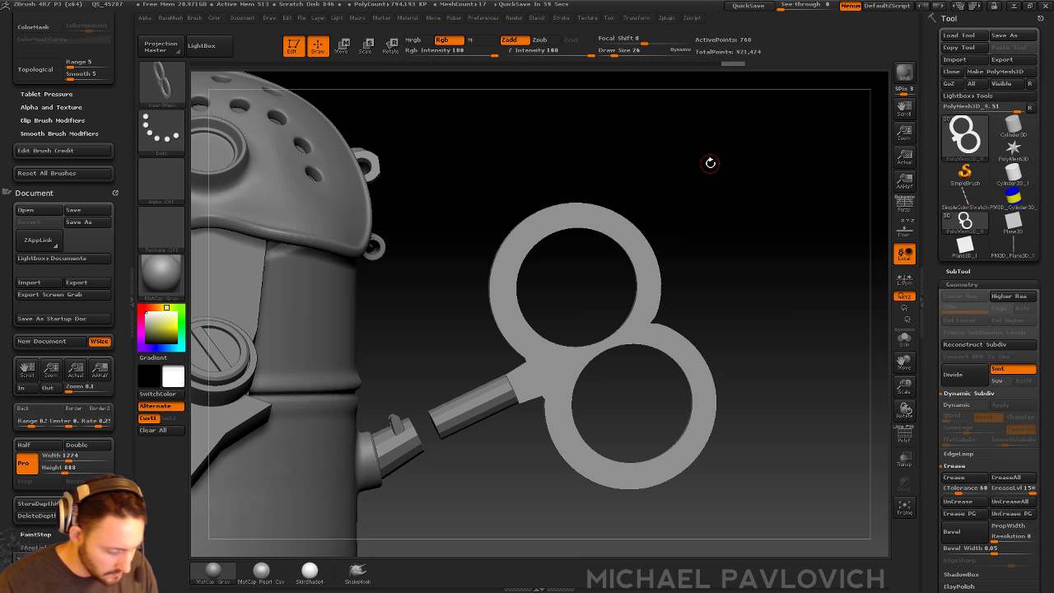
# Step: Switch to the ZModeler brush and make the perforated face plate the active subtool
pyautogui.moveTo(487, 154)
pyautogui.keyDown('alt'); pyautogui.mouseDown()
pyautogui.moveTo(576, 203)
pyautogui.moveTo(632, 164)
pyautogui.moveTo(692, 153)
pyautogui.moveTo(708, 217)
pyautogui.mouseUp(); pyautogui.keyUp('alt')
pyautogui.press('b')
pyautogui.press('z')
pyautogui.press('m')
pyautogui.keyDown('alt'); pyautogui.click(388, 282); pyautogui.keyUp('alt')
pyautogui.keyDown('alt'); pyautogui.moveTo(763, 237); pyautogui.dragTo(654, 150); pyautogui.keyUp('alt')
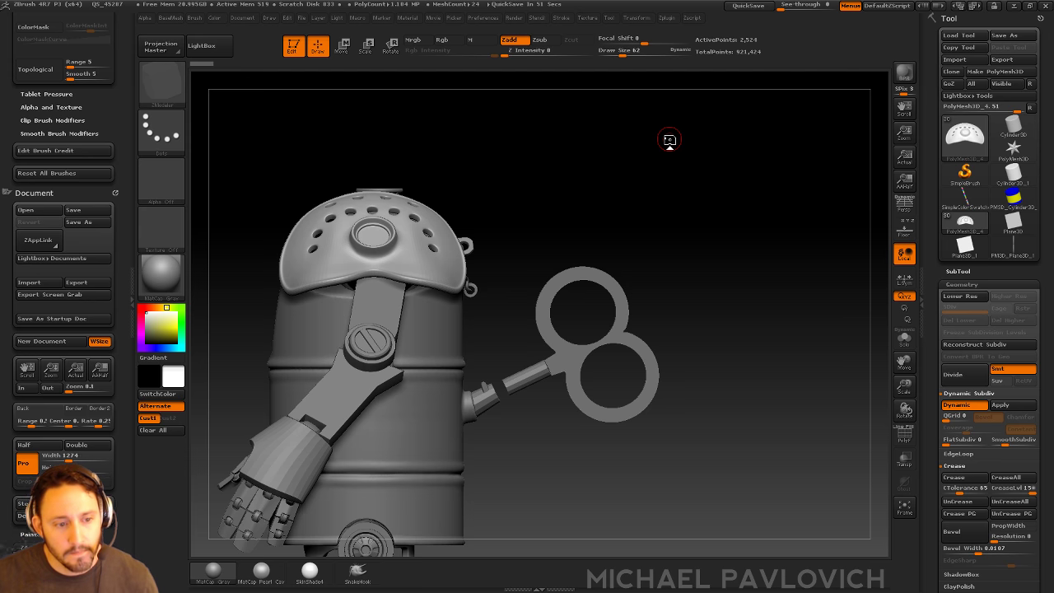
# Step: Switch to the Standard brush, adjust its draw size and make the double ring the active subtool
pyautogui.moveTo(687, 268); pyautogui.dragTo(664, 286)
pyautogui.press('b')
pyautogui.press('s')
pyautogui.press('t')
pyautogui.press('s')
pyautogui.click(664, 287)
pyautogui.keyDown('alt'); pyautogui.click(540, 360); pyautogui.keyUp('alt')
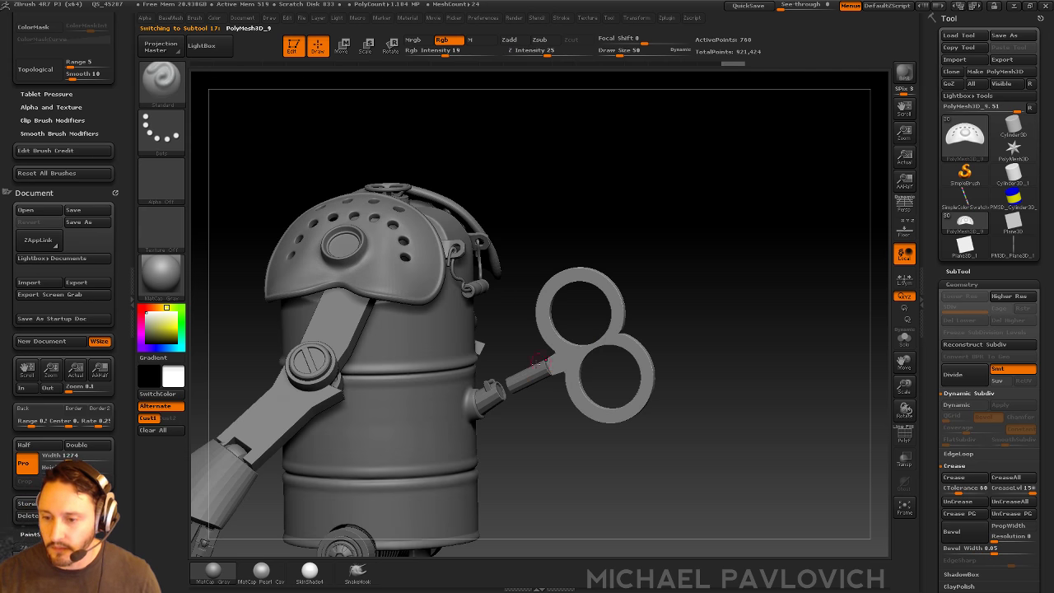
# Step: Make the key shaft the active subtool and isolate it in Solo mode with its polyframe displayed
pyautogui.keyDown('alt'); pyautogui.moveTo(742, 318); pyautogui.dragTo(560, 441); pyautogui.keyUp('alt')
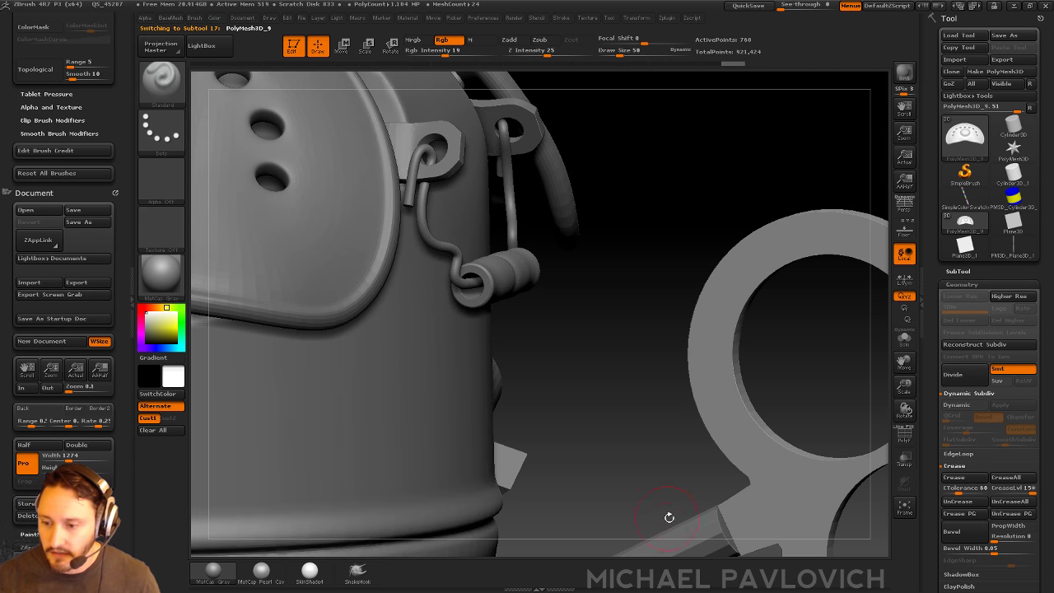
pyautogui.moveTo(687, 478)
pyautogui.keyDown('alt'); pyautogui.mouseDown()
pyautogui.moveTo(615, 333)
pyautogui.moveTo(541, 334)
pyautogui.mouseUp(); pyautogui.keyUp('alt')
pyautogui.press('s')
pyautogui.click(585, 335)
pyautogui.keyDown('alt'); pyautogui.click(682, 364); pyautogui.keyUp('alt')
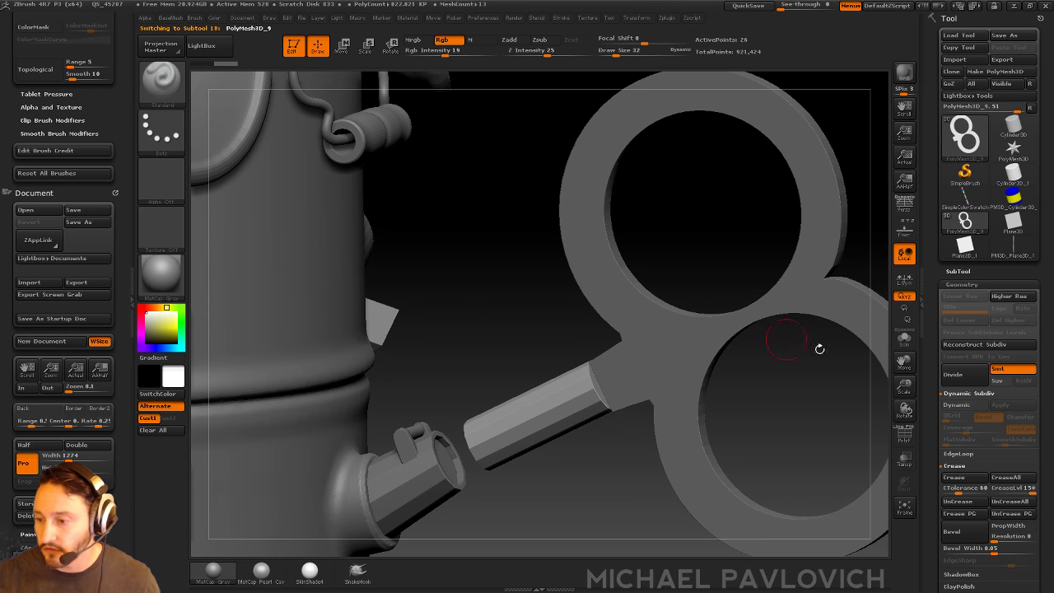
pyautogui.click(906, 441)
pyautogui.click(904, 339)
pyautogui.moveTo(714, 313)
pyautogui.mouseDown()
pyautogui.moveTo(628, 268)
pyautogui.moveTo(614, 301)
pyautogui.mouseUp()
# Step: Try to pull out the shaft's end cap with the ZModeler brush and undo the attempt
pyautogui.press('b')
pyautogui.press('z')
pyautogui.press('m')
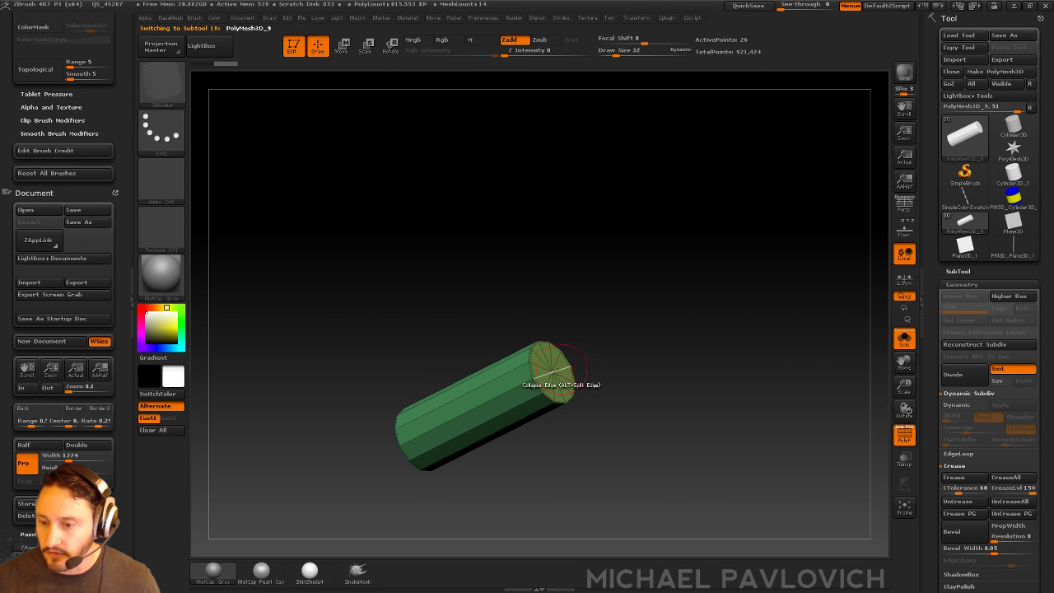
pyautogui.press('space')
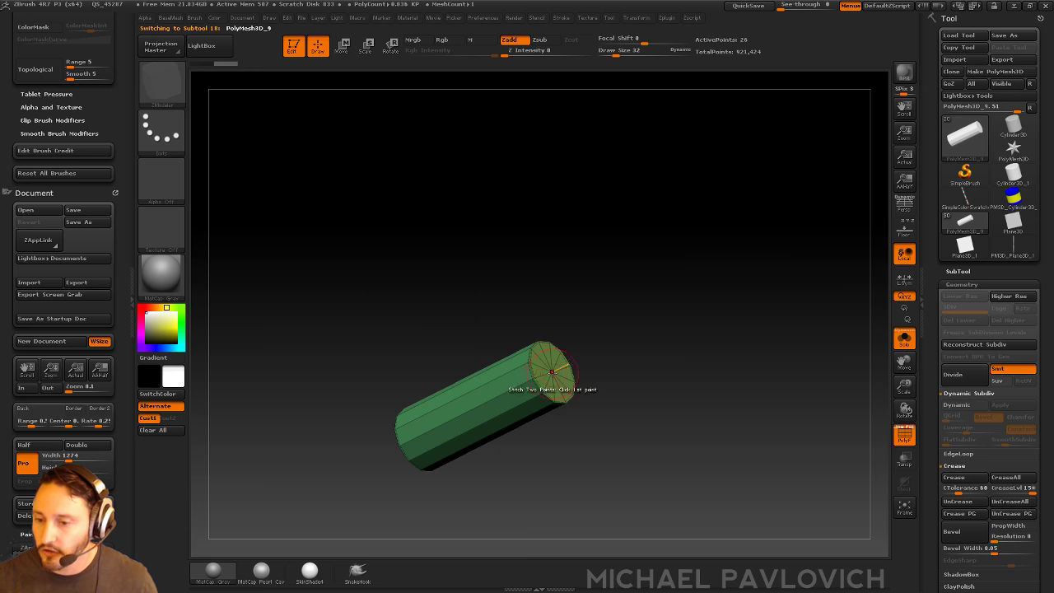
pyautogui.moveTo(550, 373); pyautogui.dragTo(606, 342)
pyautogui.hotkey('ctrl', 'z')
pyautogui.hotkey('ctrl', 'z')
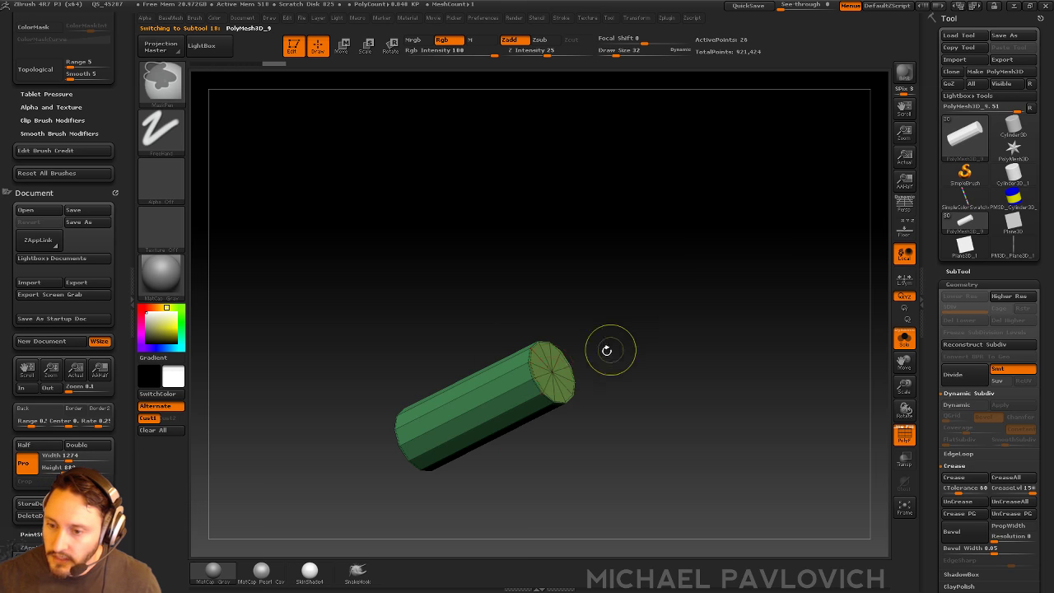
# Step: Pull several detached segments out of the shaft's end cap with QMesh set to Polygroup All
pyautogui.moveTo(540, 372); pyautogui.dragTo(599, 342)
pyautogui.hotkey('ctrl', 'z')
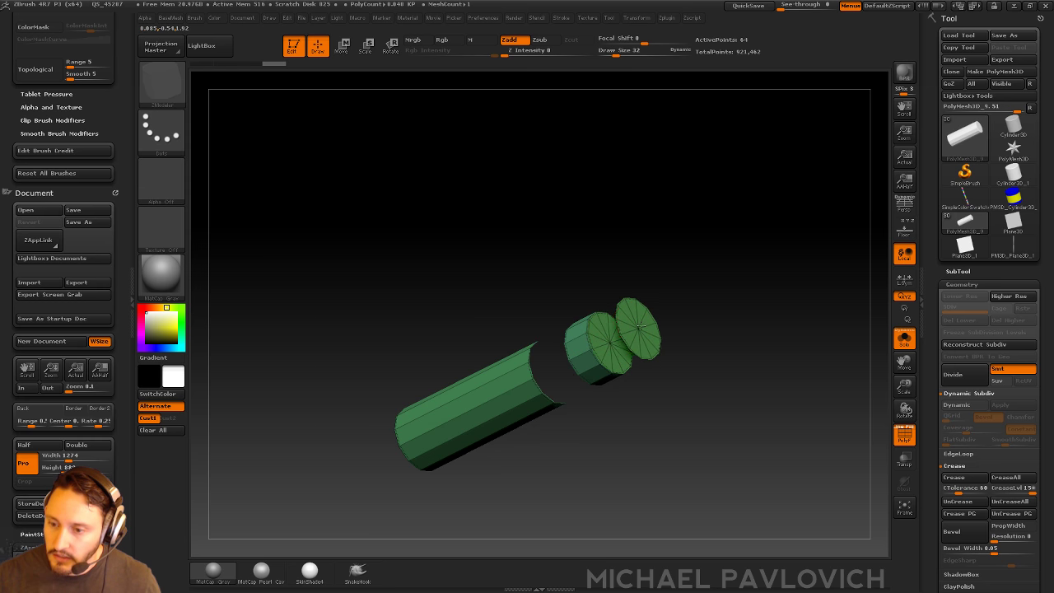
pyautogui.press('space')
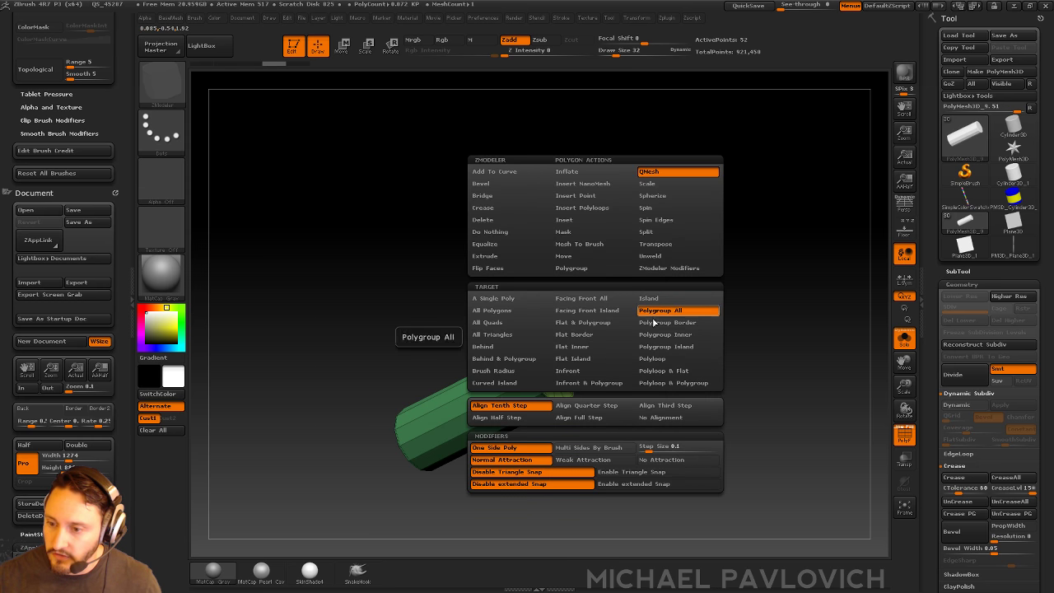
pyautogui.moveTo(606, 343)
pyautogui.mouseDown(button='right')
pyautogui.moveTo(701, 238)
pyautogui.moveTo(535, 394)
pyautogui.moveTo(609, 348)
pyautogui.mouseUp(button='right')
pyautogui.moveTo(607, 346); pyautogui.dragTo(654, 311)
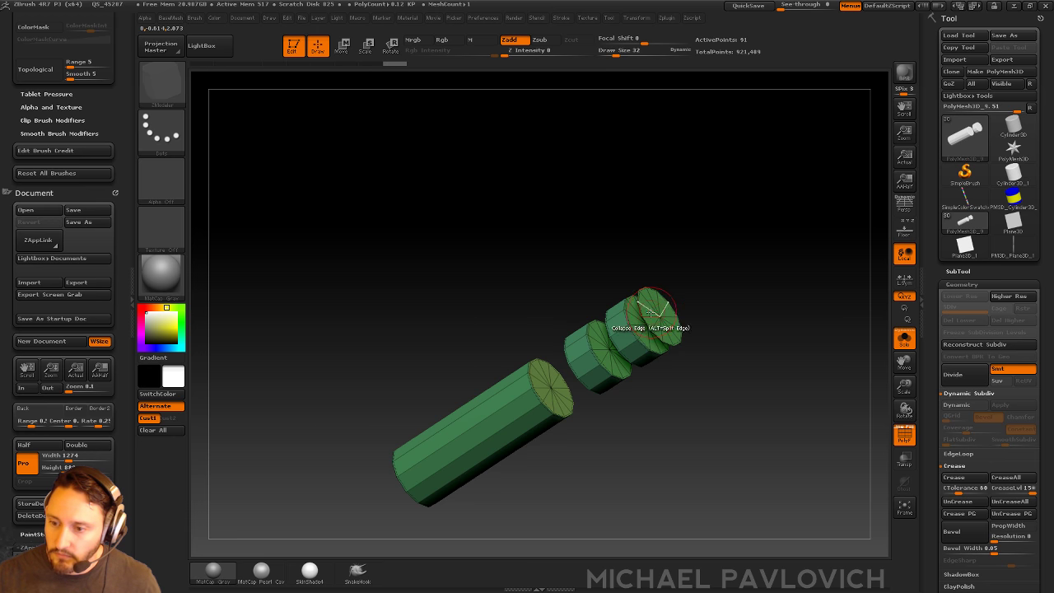
pyautogui.moveTo(652, 315); pyautogui.dragTo(639, 380)
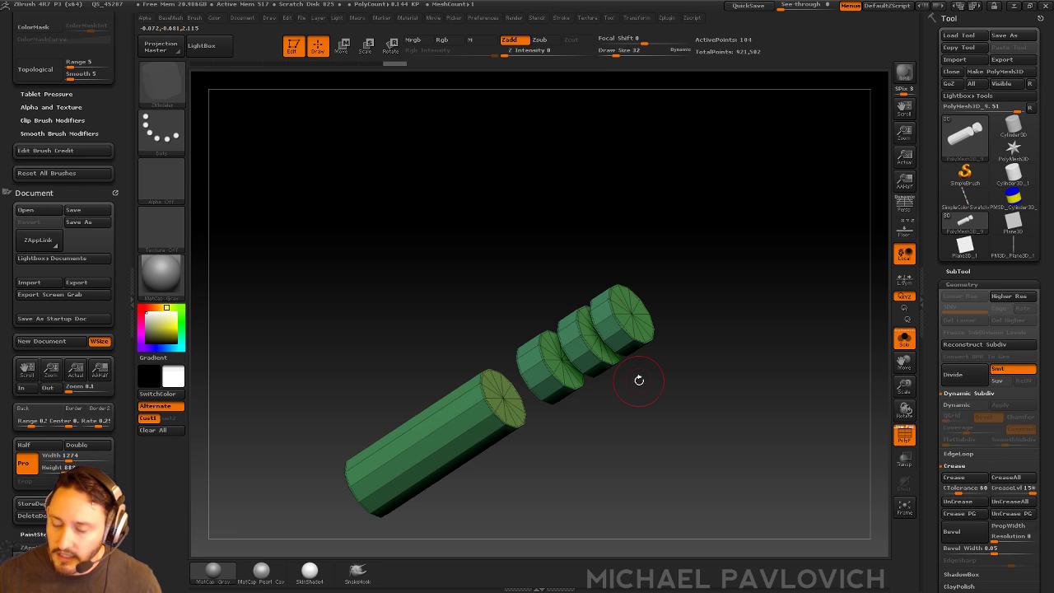
# Step: Hide the detached segments beyond the shaft's end with a rectangular selection and delete the hidden geometry
pyautogui.press('2')
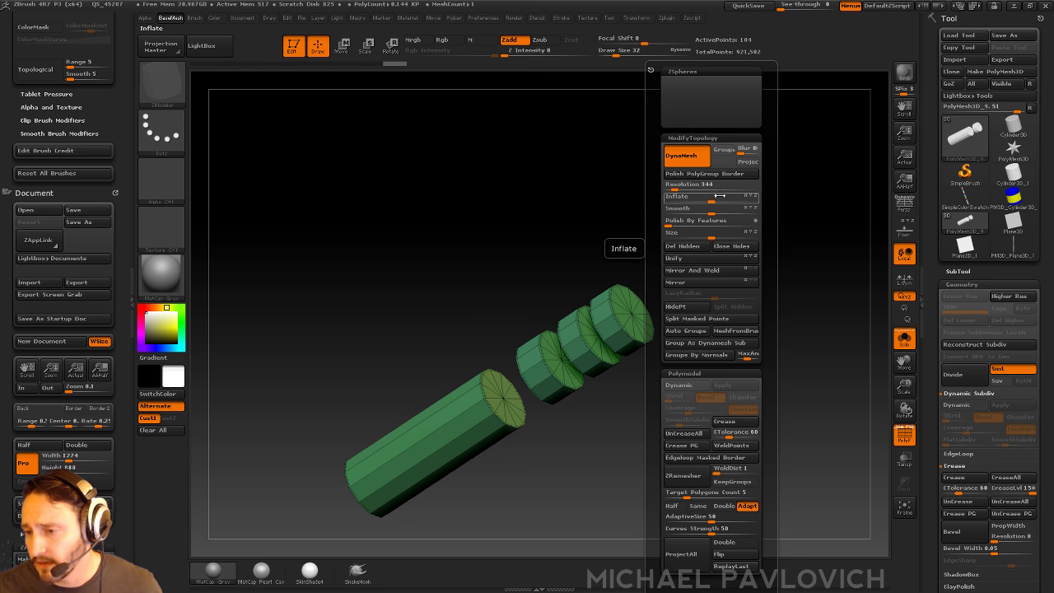
pyautogui.click(669, 246)
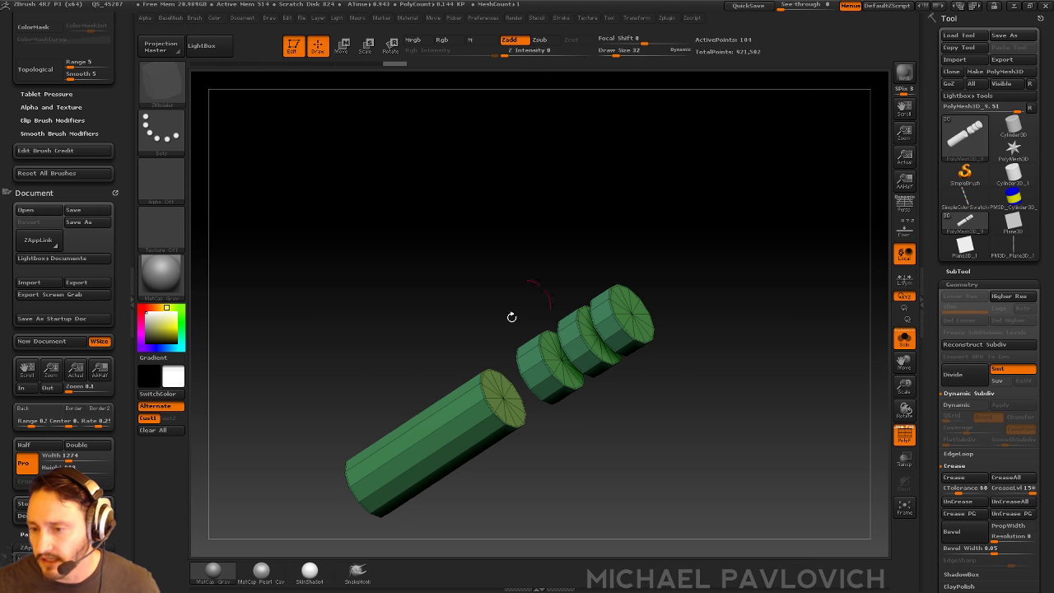
pyautogui.moveTo(677, 311); pyautogui.dragTo(741, 298)
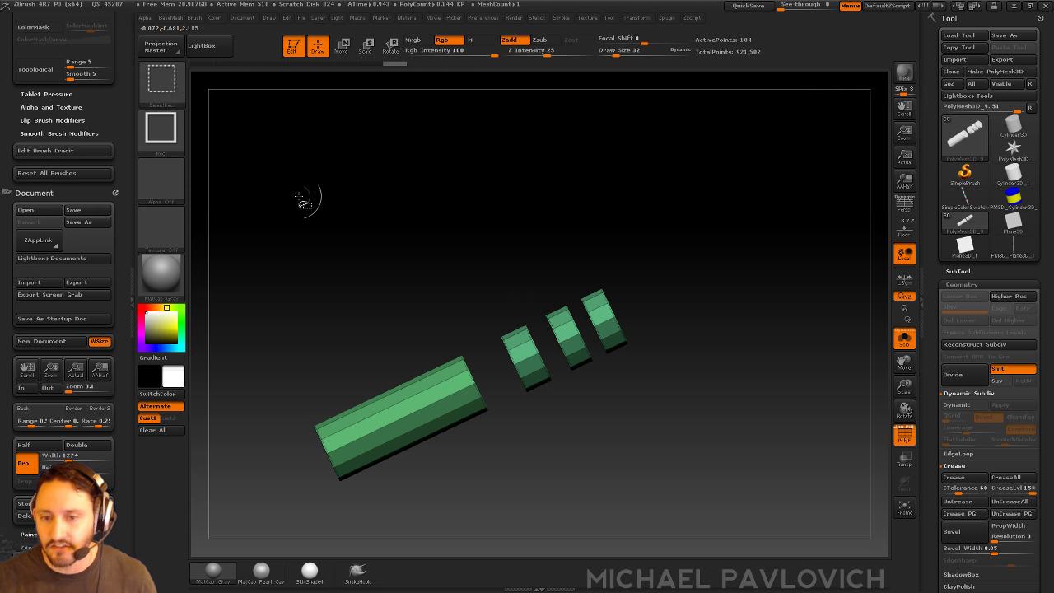
pyautogui.keyDown('ctrl'); pyautogui.keyDown('shift'); pyautogui.click(163, 85); pyautogui.keyUp('shift'); pyautogui.keyUp('ctrl')
pyautogui.click(370, 92)
pyautogui.moveTo(657, 285)
pyautogui.keyDown('ctrl'); pyautogui.keyDown('shift'); pyautogui.mouseDown()
pyautogui.moveTo(489, 235)
pyautogui.moveTo(741, 171)
pyautogui.mouseUp(); pyautogui.keyUp('shift'); pyautogui.keyUp('ctrl')
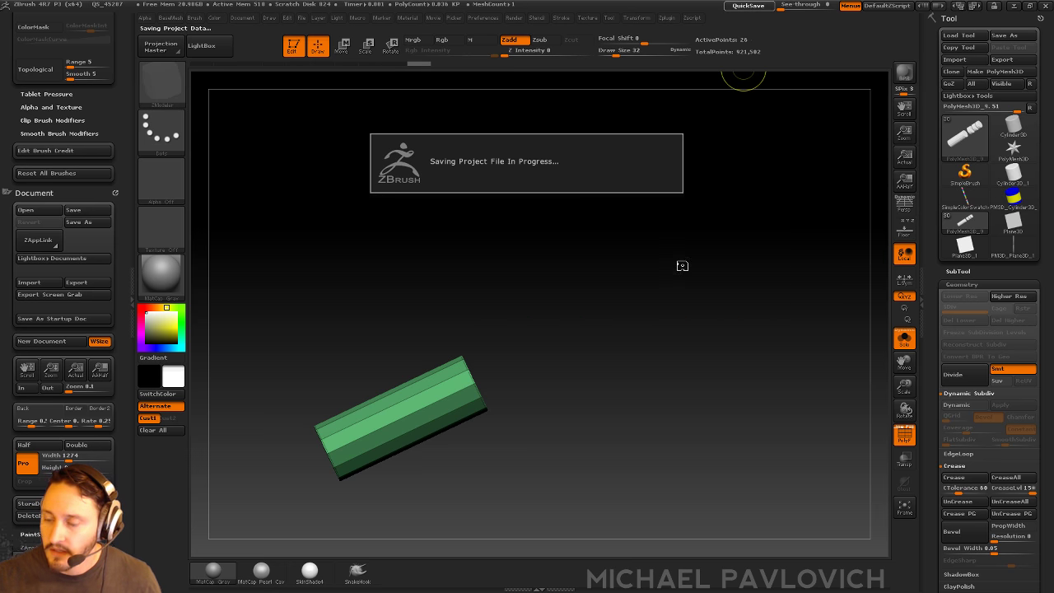
pyautogui.moveTo(678, 266); pyautogui.dragTo(667, 330)
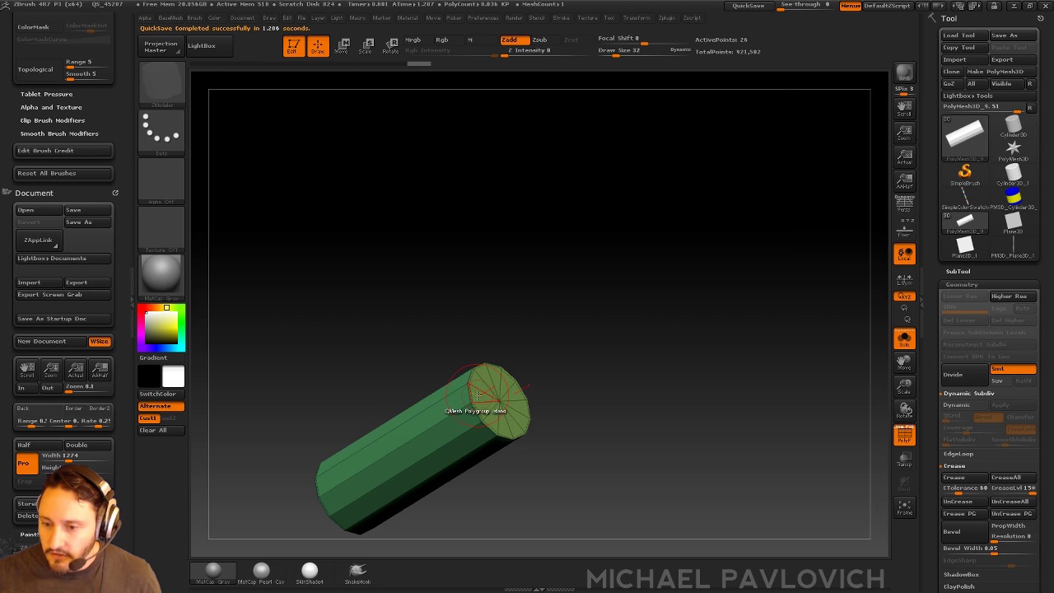
pyautogui.press('space')
pyautogui.click(559, 339)
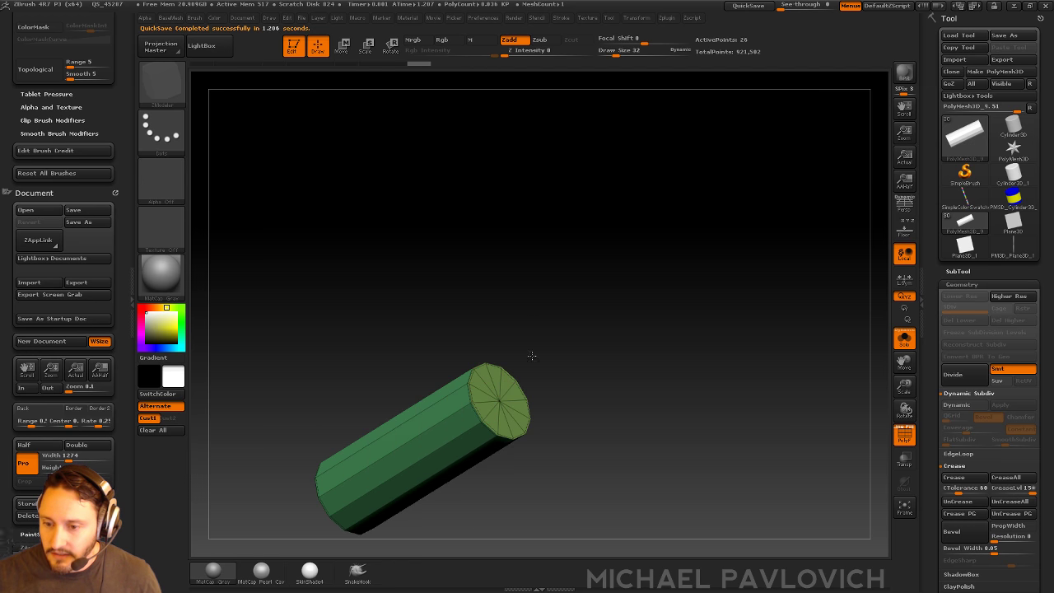
pyautogui.press('1')
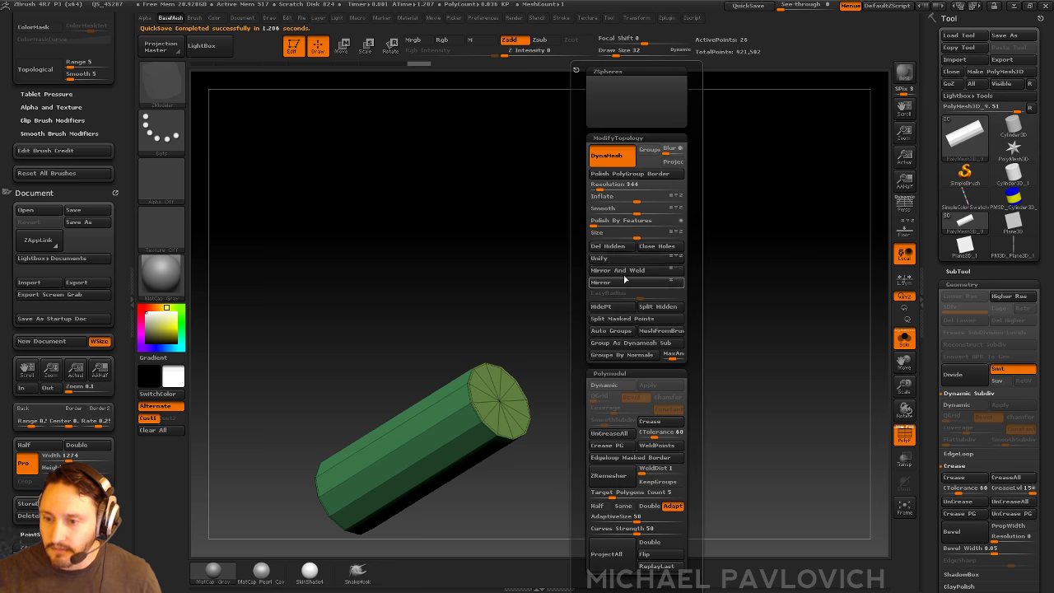
pyautogui.click(611, 252)
# Step: Try a short QMesh extrusion of the shaft's end cap, undo it and run Del Hidden again
pyautogui.moveTo(499, 404); pyautogui.dragTo(563, 387)
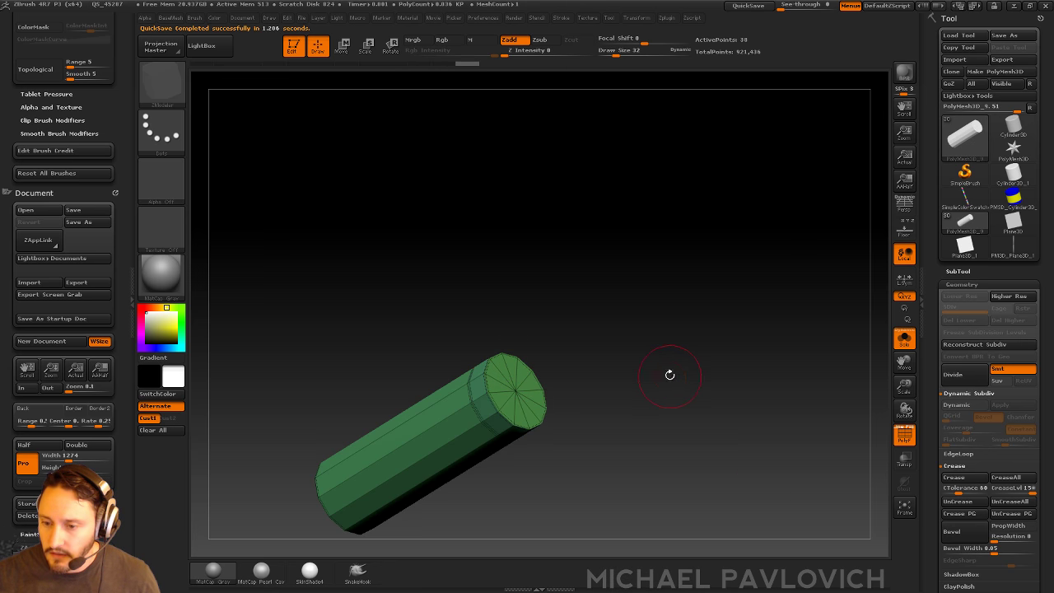
pyautogui.hotkey('ctrl', 'z')
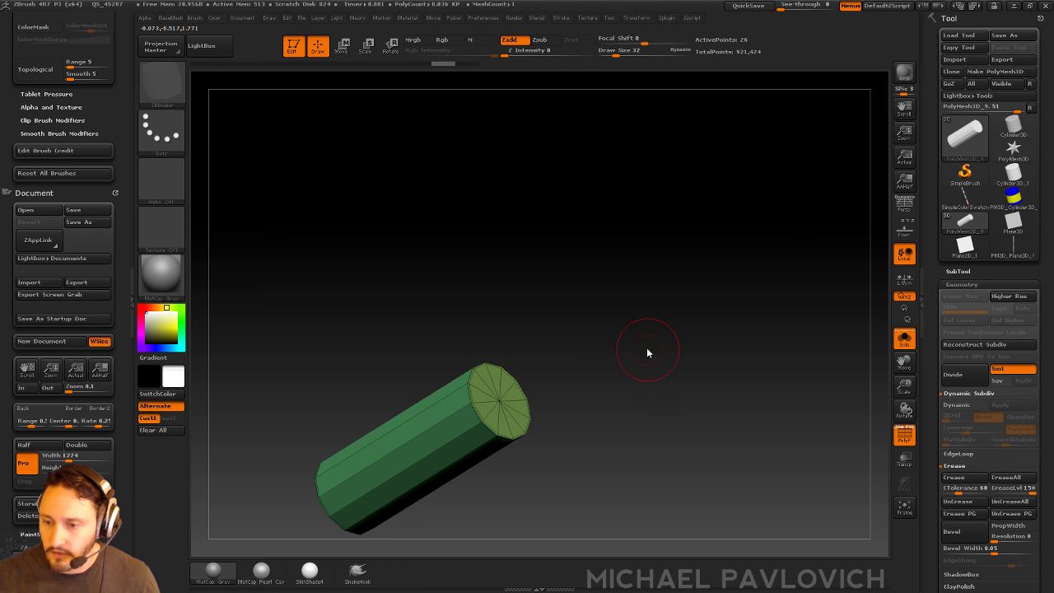
pyautogui.hotkey('shift', 'm')
pyautogui.click(624, 254)
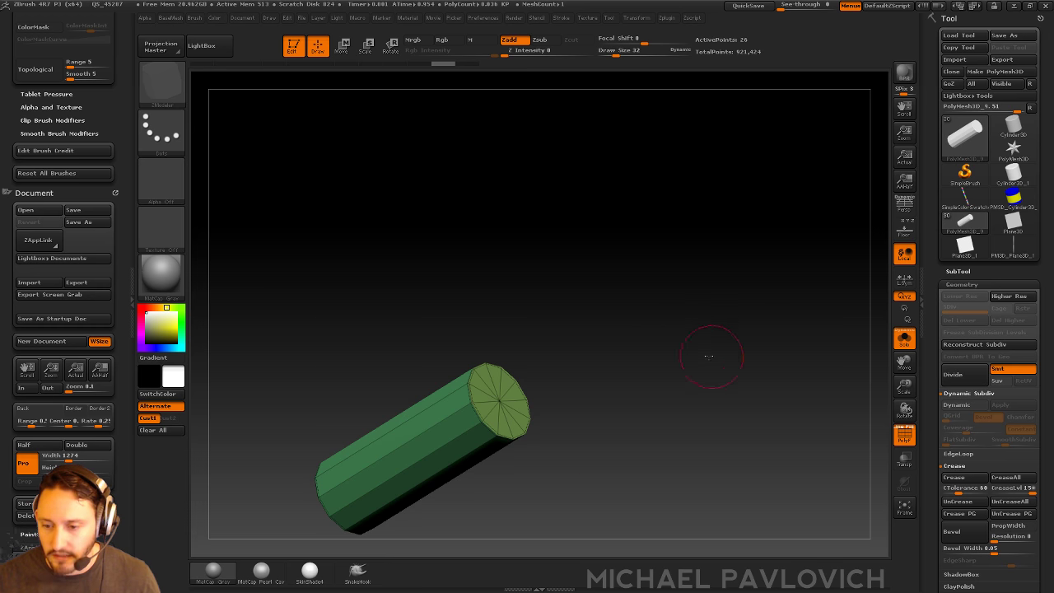
pyautogui.moveTo(707, 362)
pyautogui.mouseDown()
pyautogui.moveTo(670, 331)
pyautogui.moveTo(692, 334)
pyautogui.mouseUp()
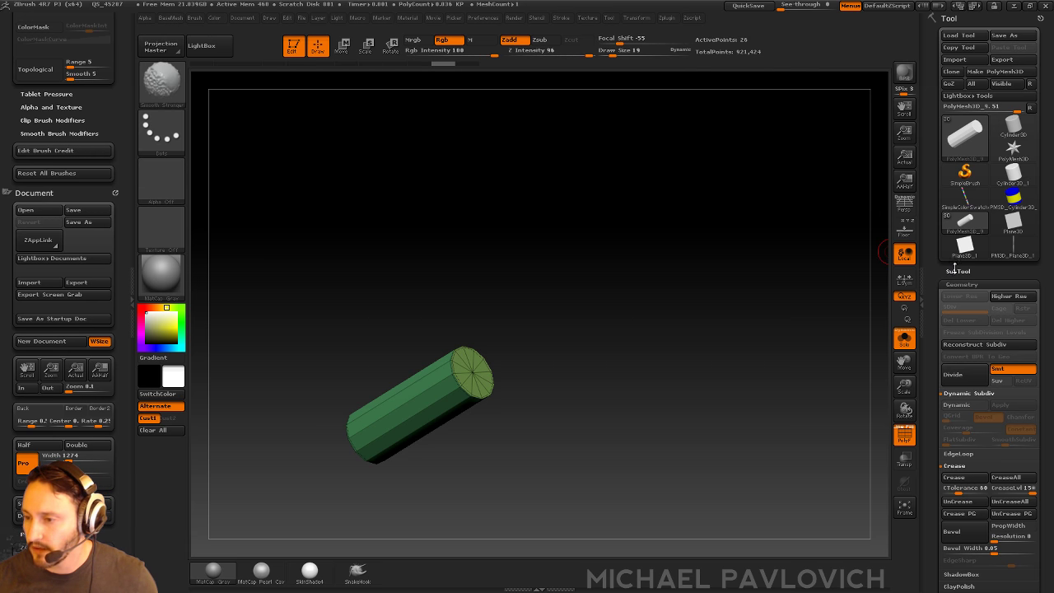
# Step: Open the subtool list and examine the isolated shaft's polygon and point counts and its shape
pyautogui.click(956, 271)
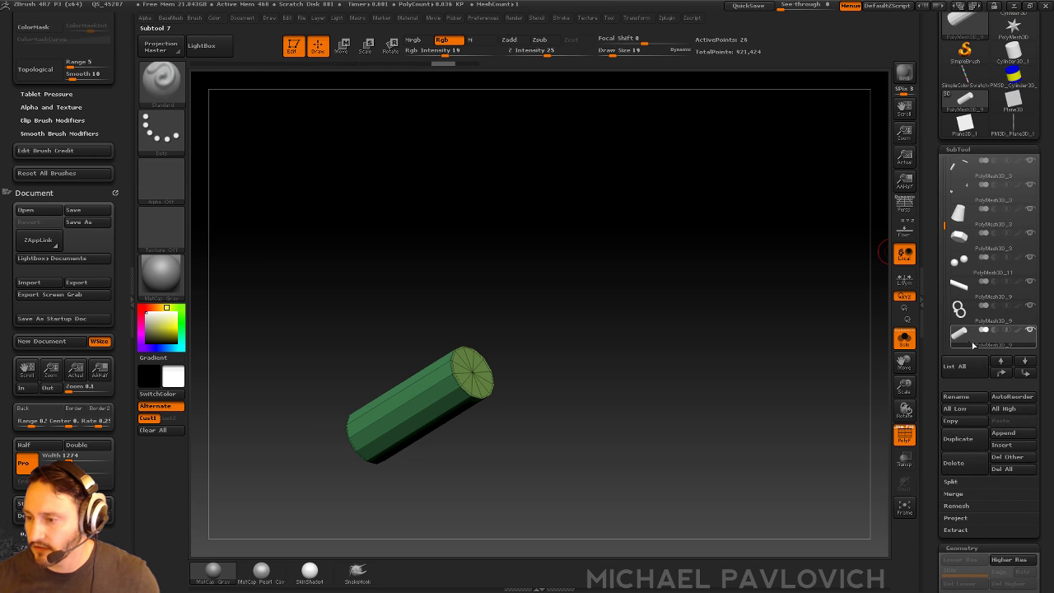
pyautogui.moveTo(971, 344)
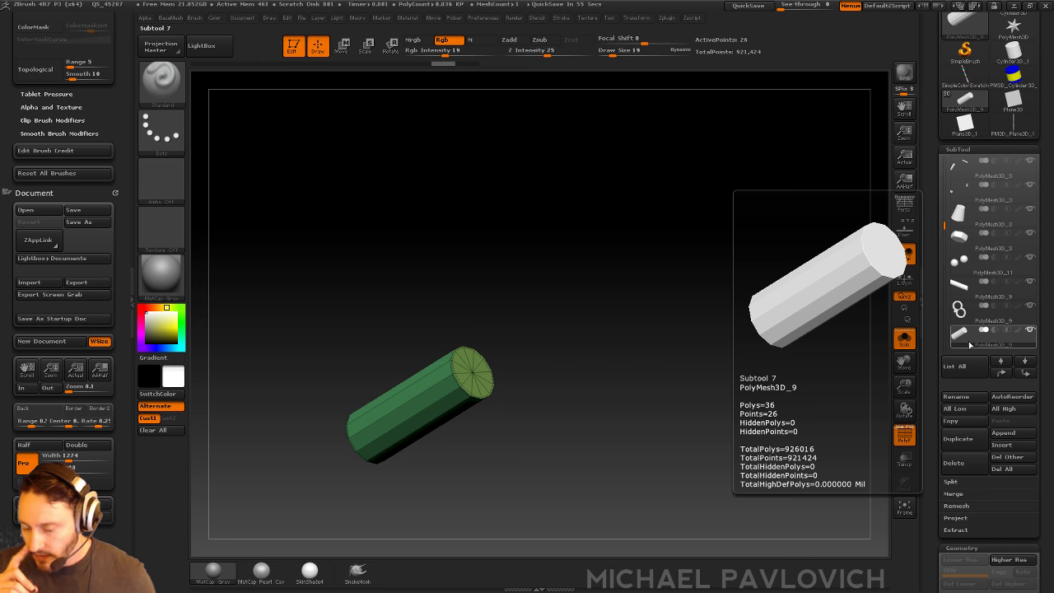
pyautogui.moveTo(611, 270)
pyautogui.mouseDown()
pyautogui.moveTo(599, 247)
pyautogui.moveTo(647, 211)
pyautogui.moveTo(633, 253)
pyautogui.mouseUp()
pyautogui.press('s')
pyautogui.keyDown('alt'); pyautogui.moveTo(617, 224); pyautogui.dragTo(649, 258); pyautogui.keyUp('alt')
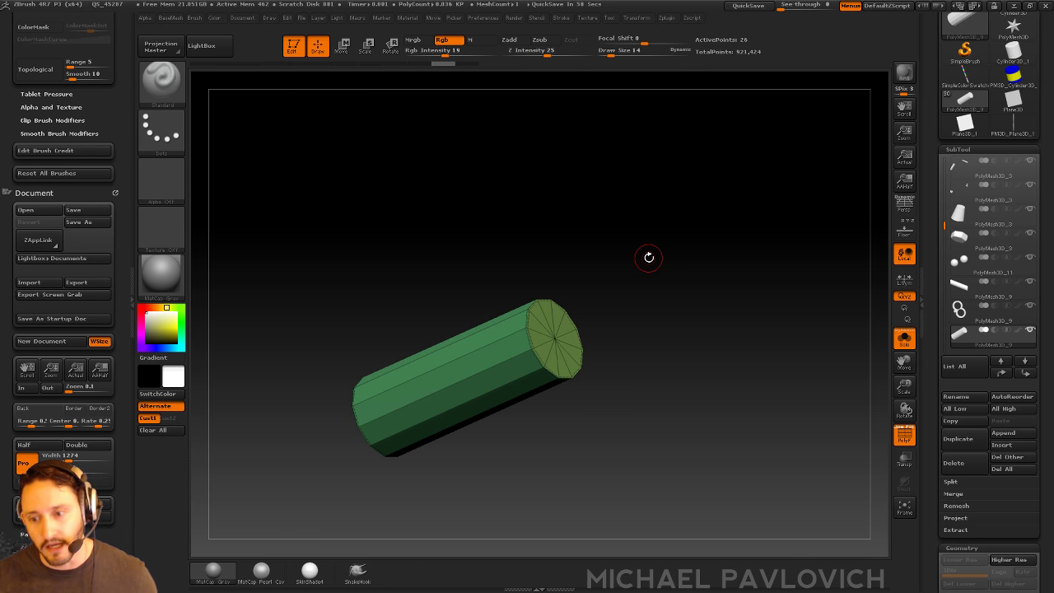
pyautogui.moveTo(637, 208); pyautogui.dragTo(626, 224)
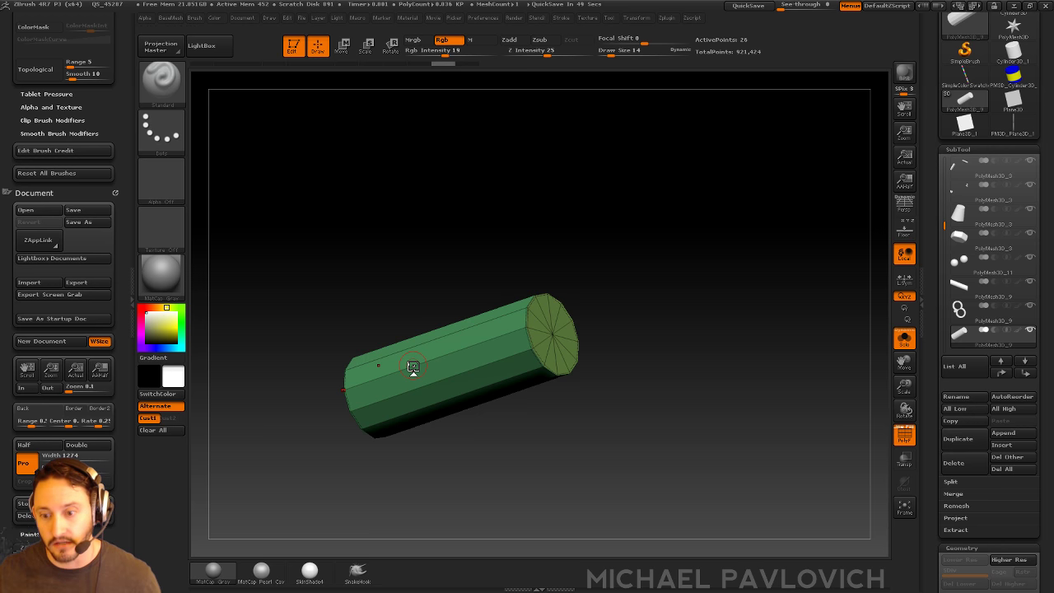
# Step: Switch to the ZModeler brush and examine the polygons of both shaft end caps and the subtool's counts
pyautogui.moveTo(654, 273)
pyautogui.mouseDown()
pyautogui.moveTo(678, 235)
pyautogui.moveTo(707, 247)
pyautogui.moveTo(631, 296)
pyautogui.moveTo(739, 305)
pyautogui.moveTo(737, 324)
pyautogui.moveTo(689, 269)
pyautogui.moveTo(568, 321)
pyautogui.mouseUp()
pyautogui.press('b')
pyautogui.press('z')
pyautogui.press('m')
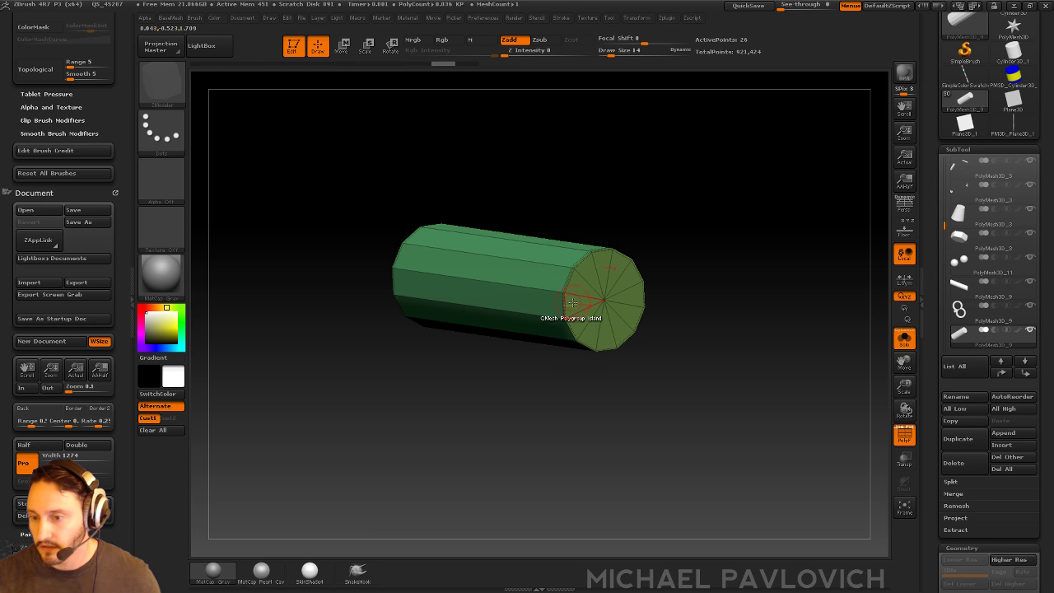
pyautogui.moveTo(584, 271); pyautogui.dragTo(689, 231, button='right')
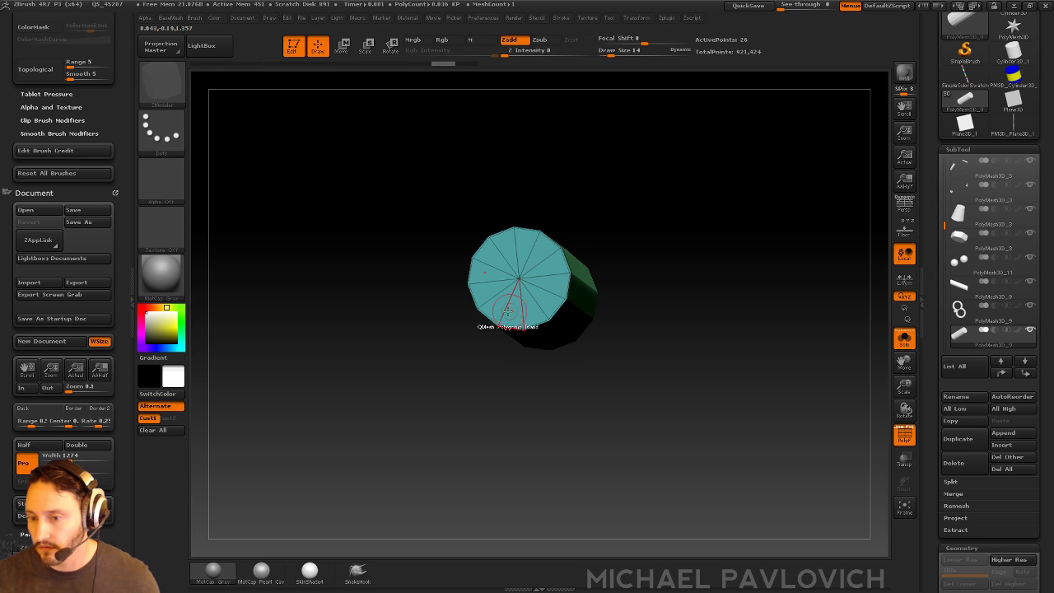
pyautogui.moveTo(683, 251); pyautogui.dragTo(730, 289)
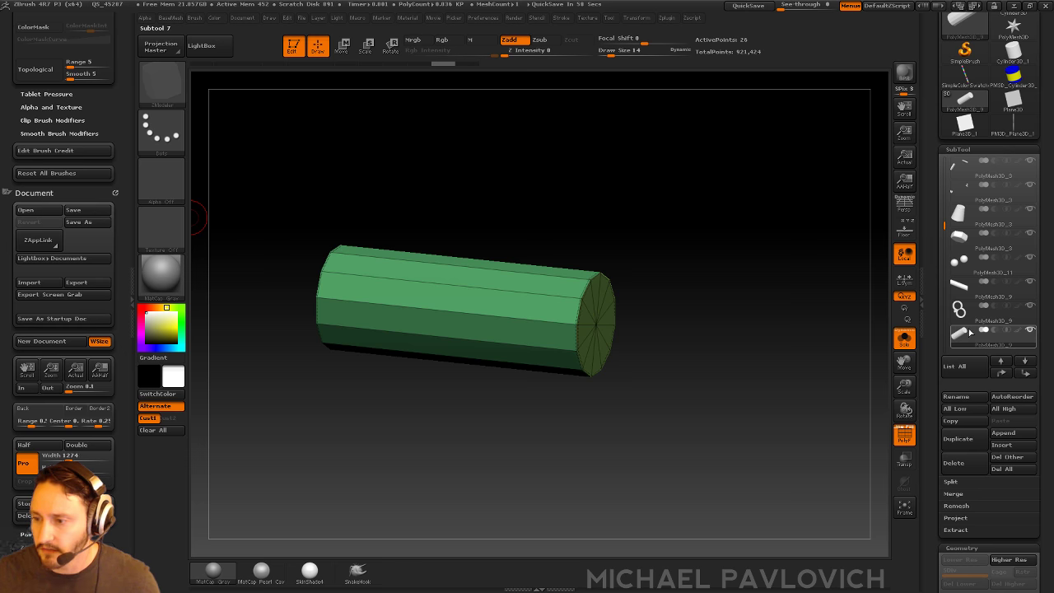
pyautogui.moveTo(971, 332)
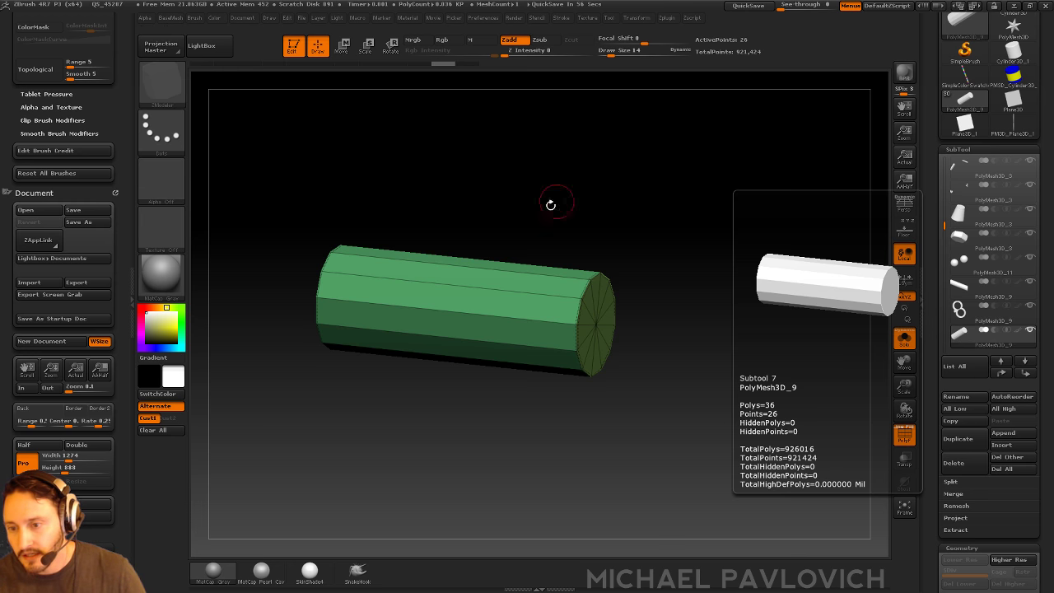
pyautogui.moveTo(549, 206); pyautogui.dragTo(621, 332)
pyautogui.keyDown('alt'); pyautogui.moveTo(684, 282); pyautogui.dragTo(697, 247); pyautogui.keyUp('alt')
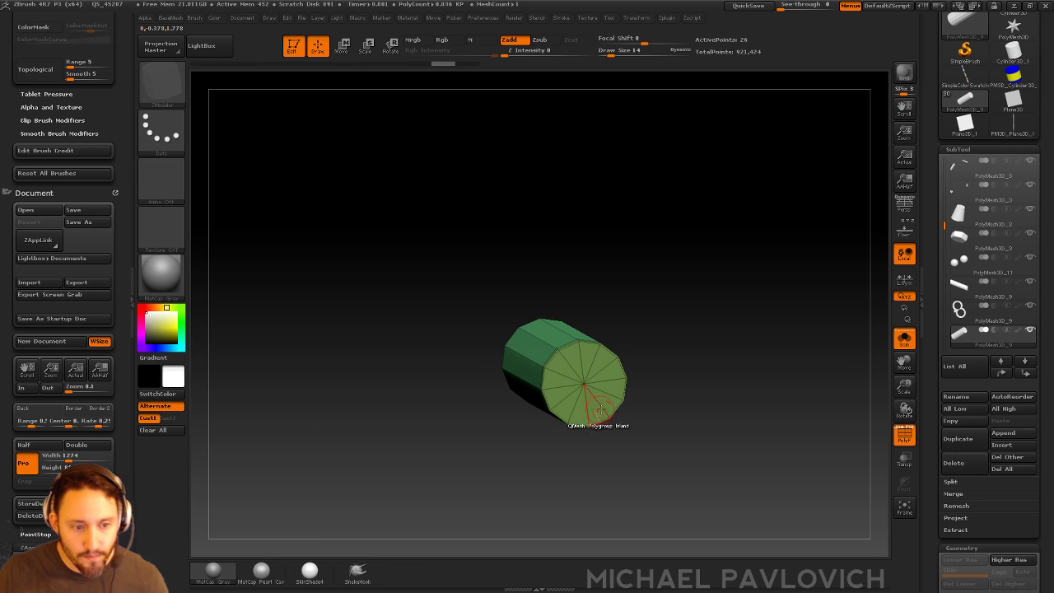
# Step: Switch to the Standard brush with draw size 15 and turn Solo mode off to show the whole character
pyautogui.write('bsts15')
pyautogui.press('Return')
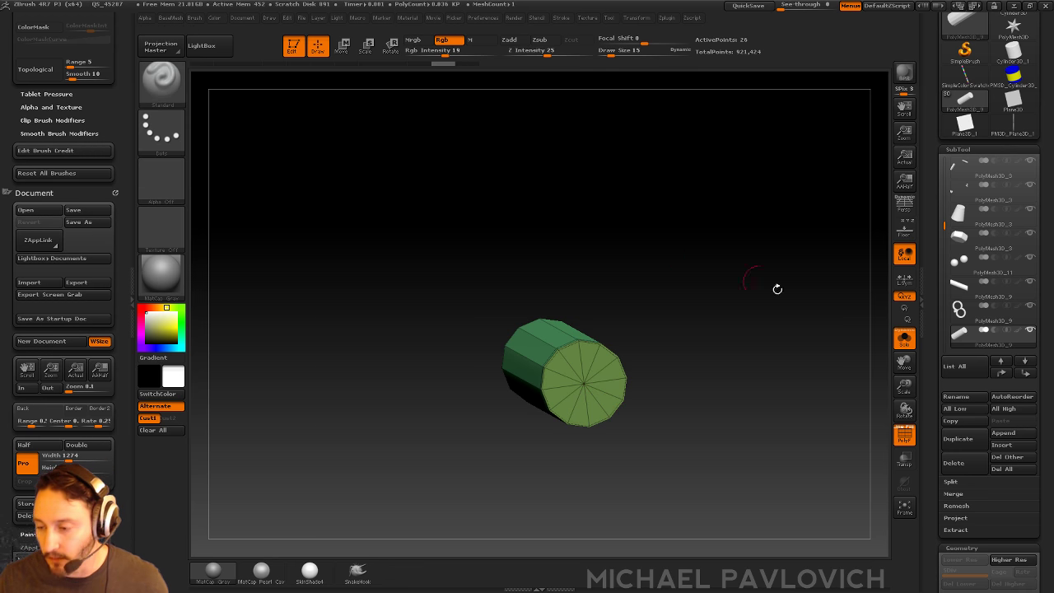
pyautogui.click(905, 337)
pyautogui.keyDown('alt'); pyautogui.moveTo(872, 235); pyautogui.dragTo(758, 187); pyautogui.keyUp('alt')
pyautogui.moveTo(750, 241); pyautogui.dragTo(713, 186)
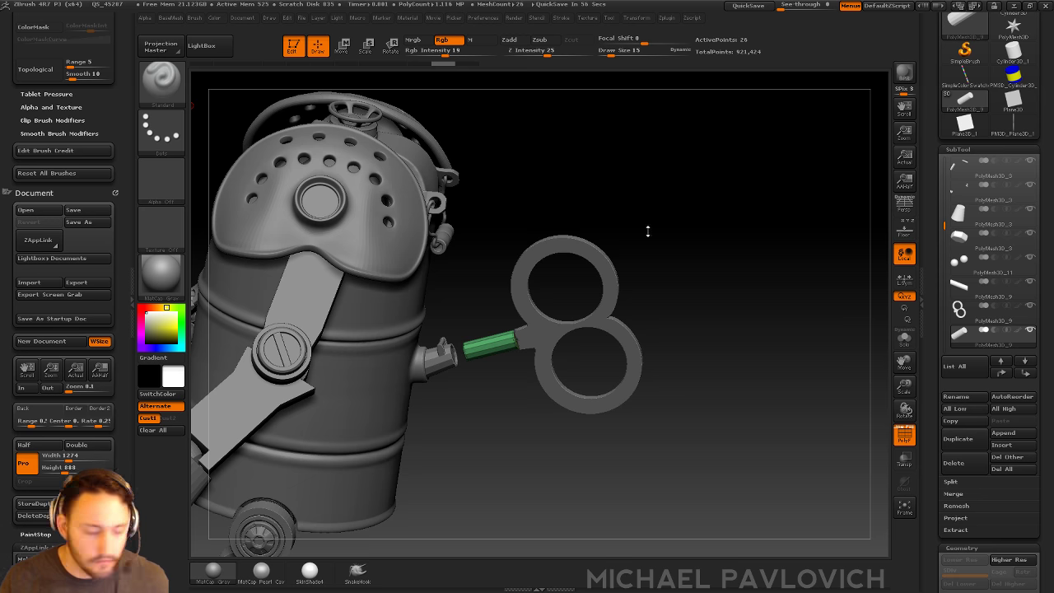
# Step: Set the draw size to 30, make the double ring the active subtool and delete it
pyautogui.moveTo(733, 282)
pyautogui.keyDown('shift'); pyautogui.mouseDown(button='right')
pyautogui.moveTo(744, 291)
pyautogui.moveTo(693, 303)
pyautogui.mouseUp(button='right'); pyautogui.keyUp('shift')
pyautogui.press('s')
pyautogui.click(748, 287)
pyautogui.keyDown('alt'); pyautogui.click(632, 307); pyautogui.keyUp('alt')
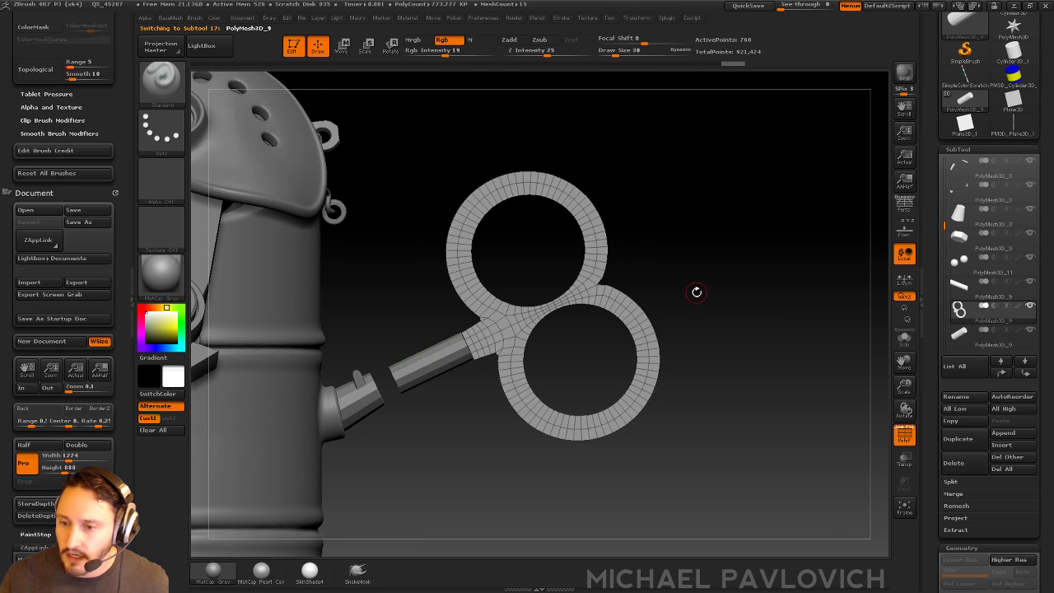
pyautogui.click(953, 465)
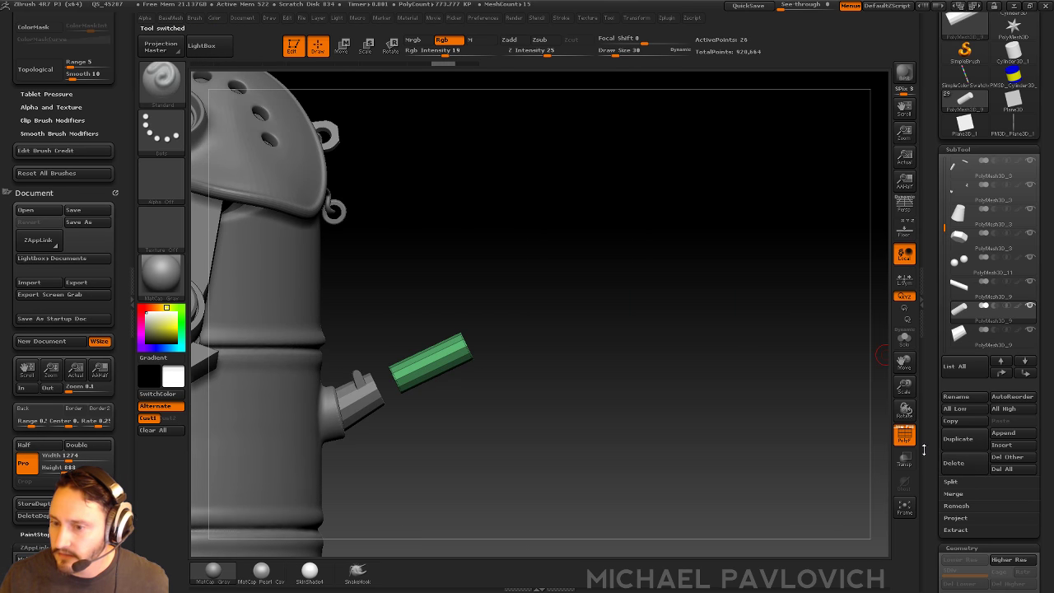
# Step: Make the separate double-ring tool active, isolate its connector's end-cap polygons with the SelectRect brush, and delete them to open the end
pyautogui.click(1006, 130)
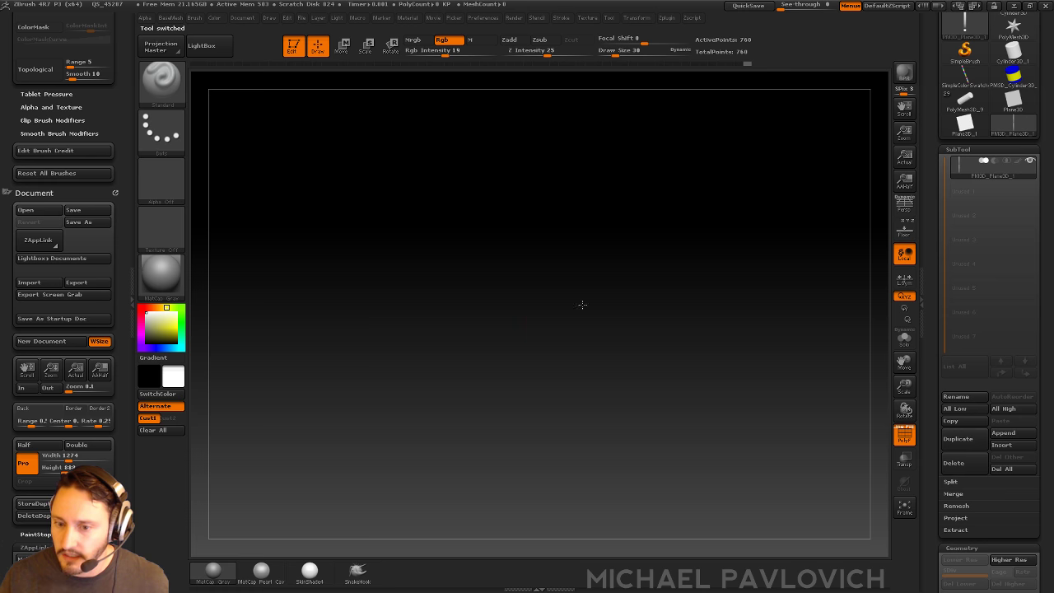
pyautogui.moveTo(582, 305)
pyautogui.mouseDown()
pyautogui.moveTo(680, 282)
pyautogui.moveTo(708, 224)
pyautogui.moveTo(697, 301)
pyautogui.moveTo(755, 295)
pyautogui.moveTo(807, 309)
pyautogui.mouseUp()
pyautogui.keyDown('alt'); pyautogui.moveTo(807, 310); pyautogui.dragTo(738, 298); pyautogui.keyUp('alt')
pyautogui.keyDown('ctrl'); pyautogui.keyDown('shift'); pyautogui.click(168, 86); pyautogui.keyUp('shift'); pyautogui.keyUp('ctrl')
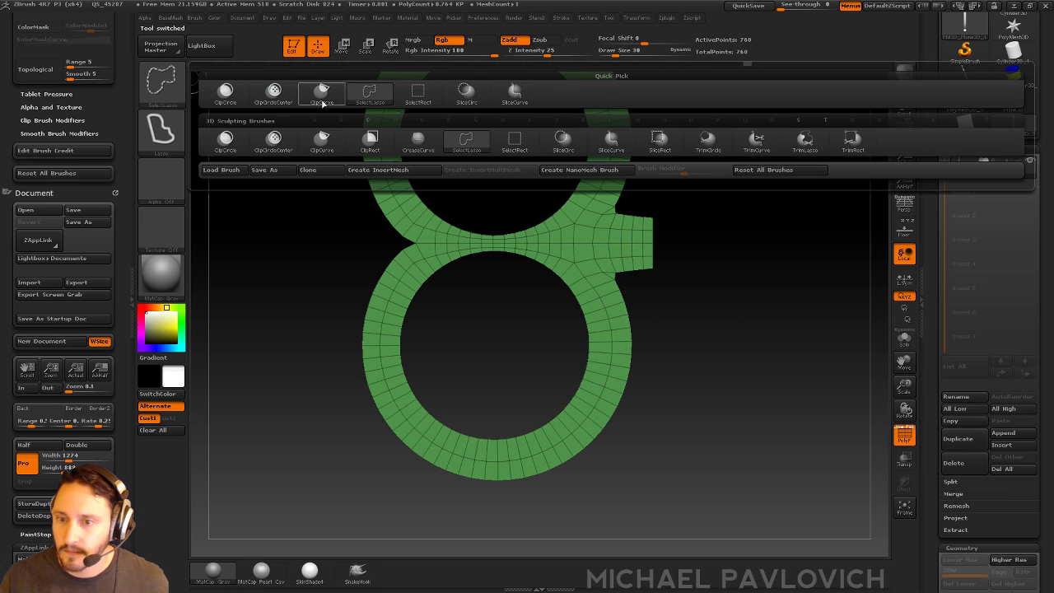
pyautogui.click(418, 92)
pyautogui.keyDown('ctrl'); pyautogui.keyDown('shift'); pyautogui.moveTo(654, 205); pyautogui.dragTo(687, 270); pyautogui.keyUp('shift'); pyautogui.keyUp('ctrl')
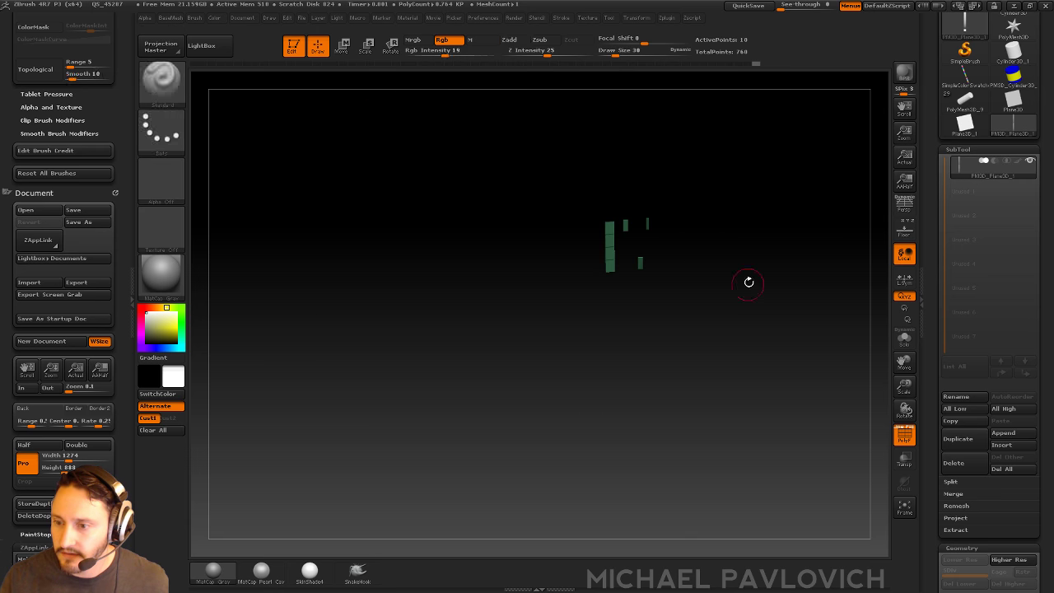
pyautogui.keyDown('ctrl'); pyautogui.keyDown('shift'); pyautogui.click(749, 283); pyautogui.keyUp('shift'); pyautogui.keyUp('ctrl')
pyautogui.moveTo(800, 285); pyautogui.dragTo(750, 223)
pyautogui.press('1')
# Step: Turn the double ring edge-on and append it to the existing InsertMesh brush
pyautogui.keyDown('shift'); pyautogui.moveTo(617, 315); pyautogui.dragTo(768, 274); pyautogui.keyUp('shift')
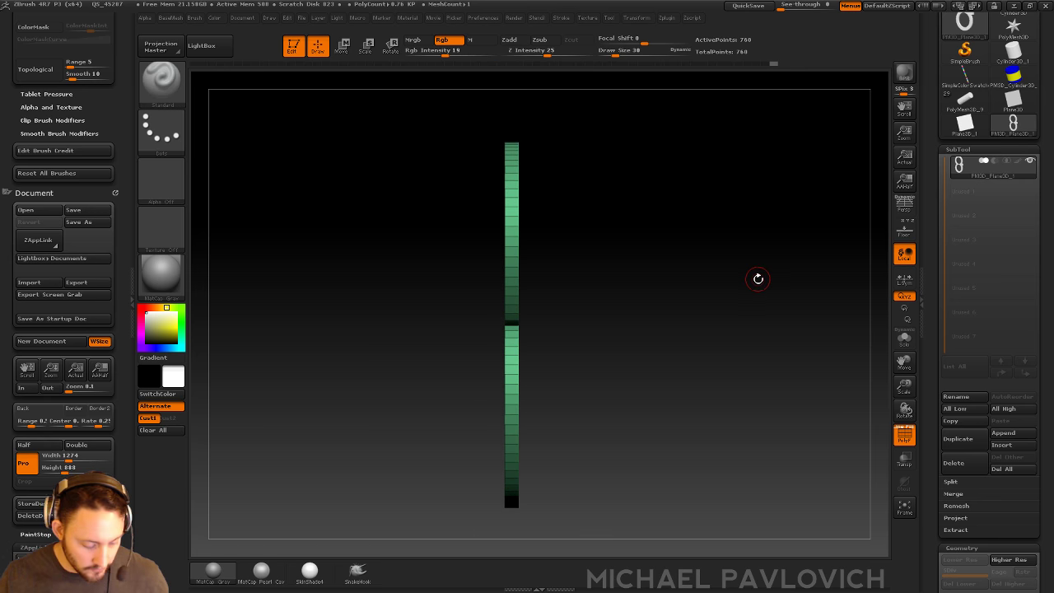
pyautogui.press('b')
pyautogui.click(658, 250)
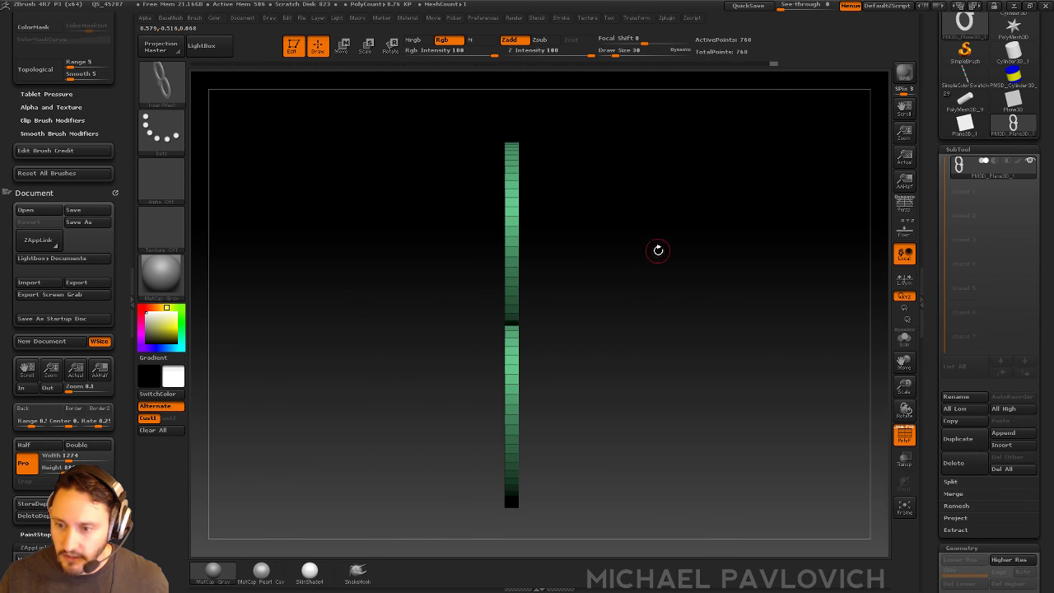
pyautogui.press('b')
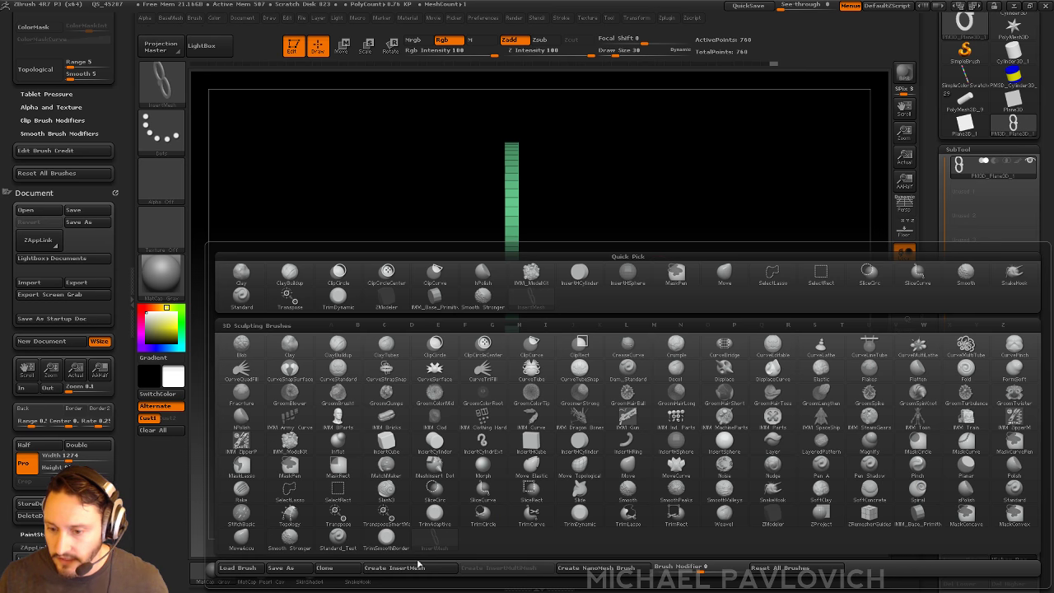
pyautogui.click(416, 566)
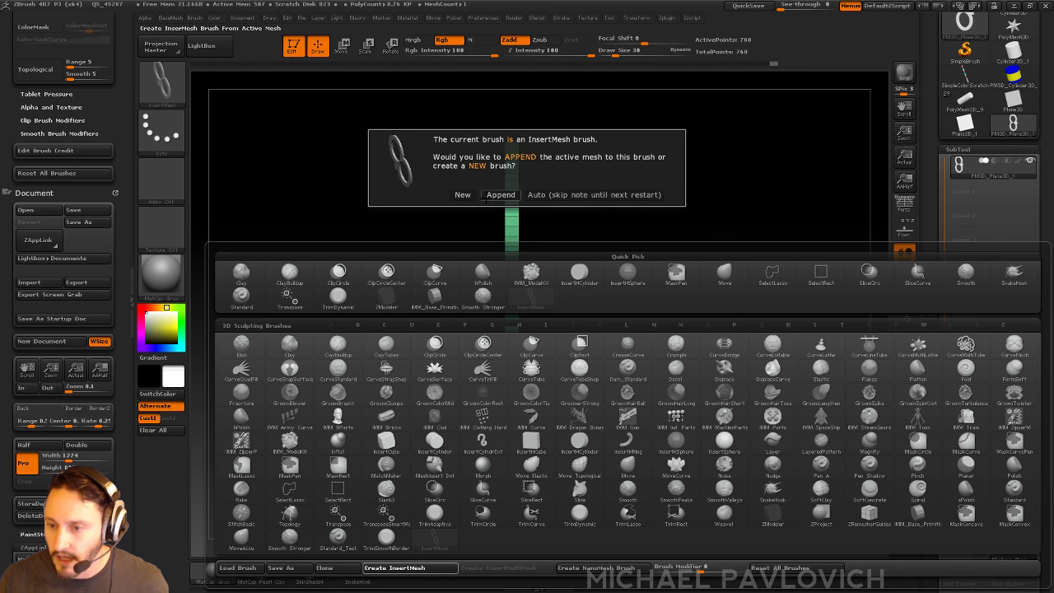
pyautogui.click(501, 195)
pyautogui.click(390, 578)
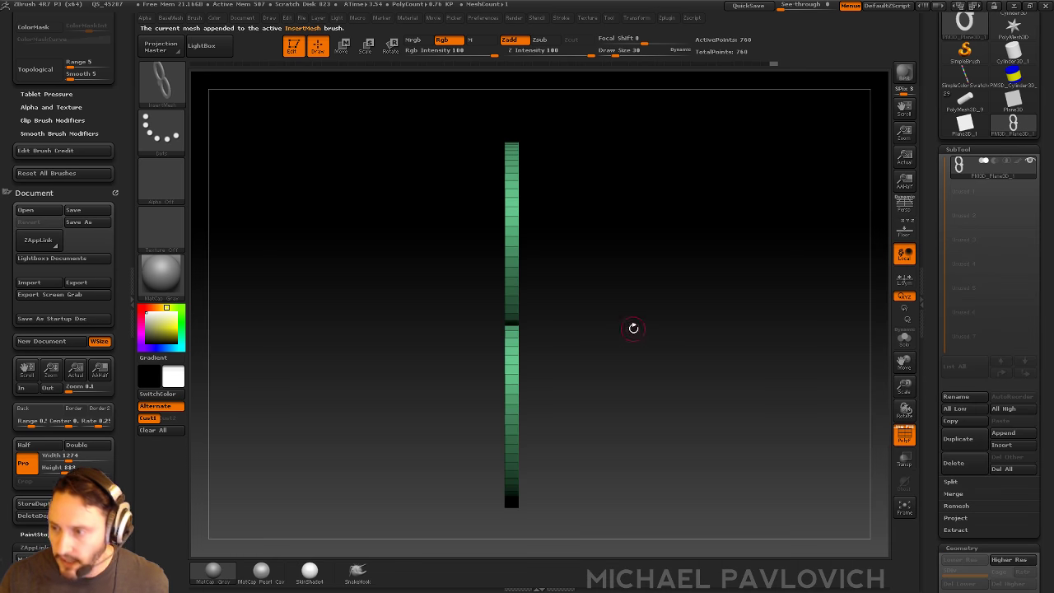
# Step: Return to the character's shaft and choose the newly appended, second ring mesh of the InsertMesh brush
pyautogui.click(964, 102)
pyautogui.moveTo(783, 220)
pyautogui.mouseDown()
pyautogui.moveTo(805, 153)
pyautogui.moveTo(740, 336)
pyautogui.moveTo(766, 296)
pyautogui.mouseUp()
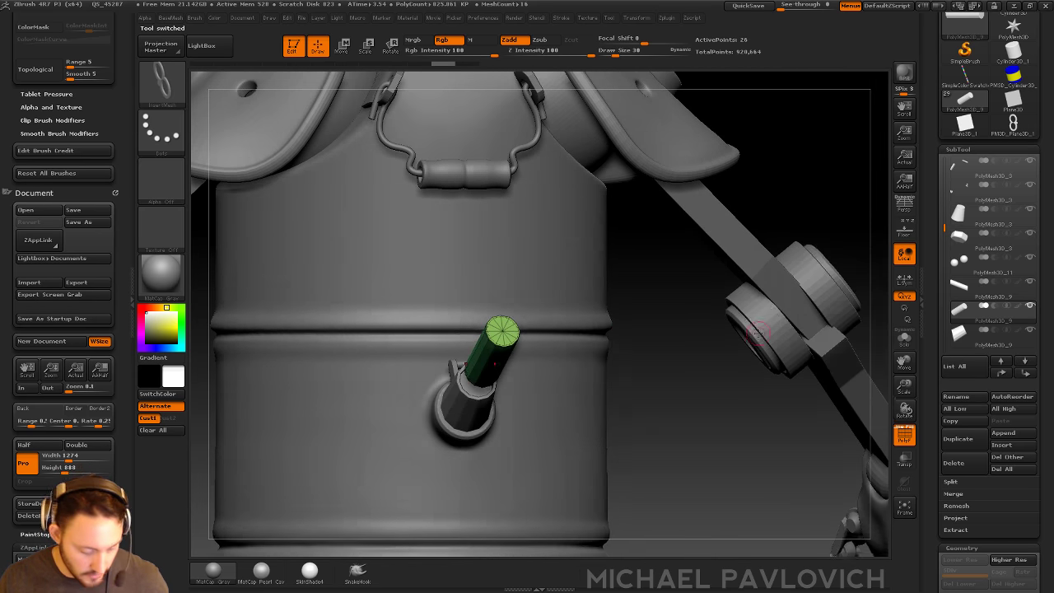
pyautogui.press('b')
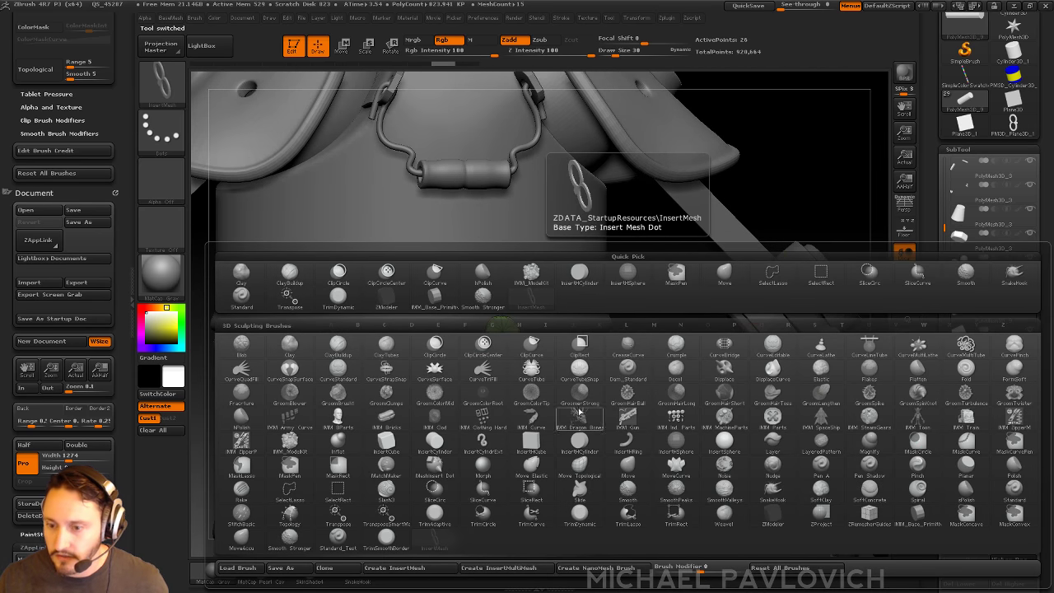
pyautogui.press('m')
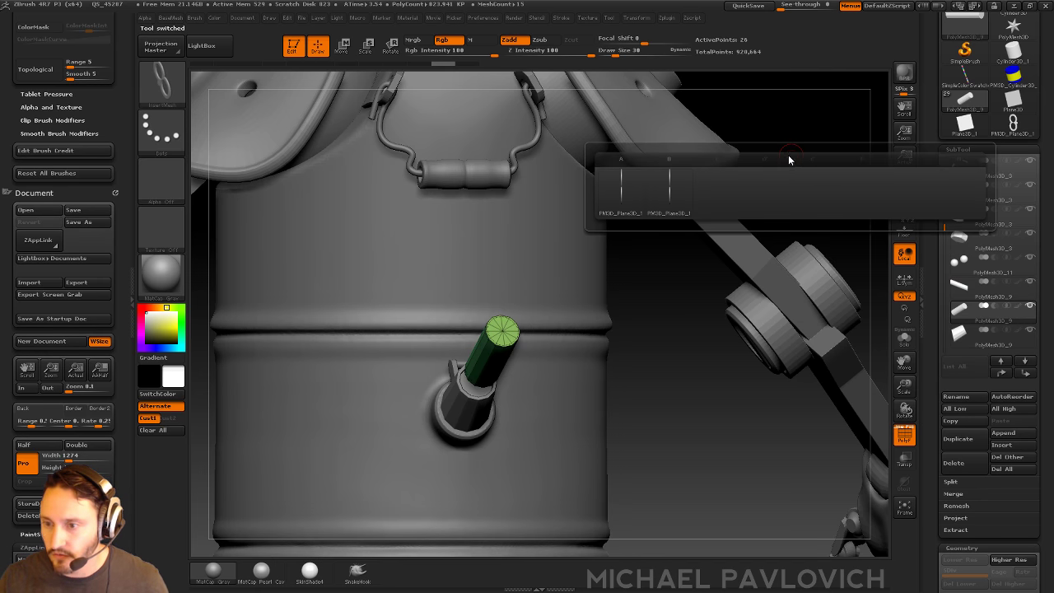
pyautogui.moveTo(622, 188)
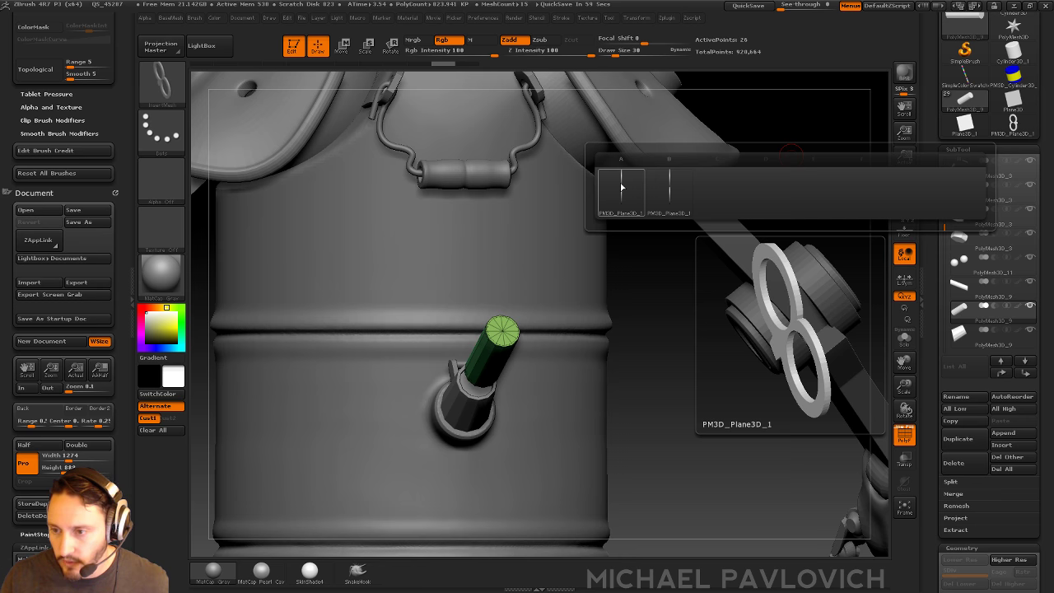
pyautogui.press('m')
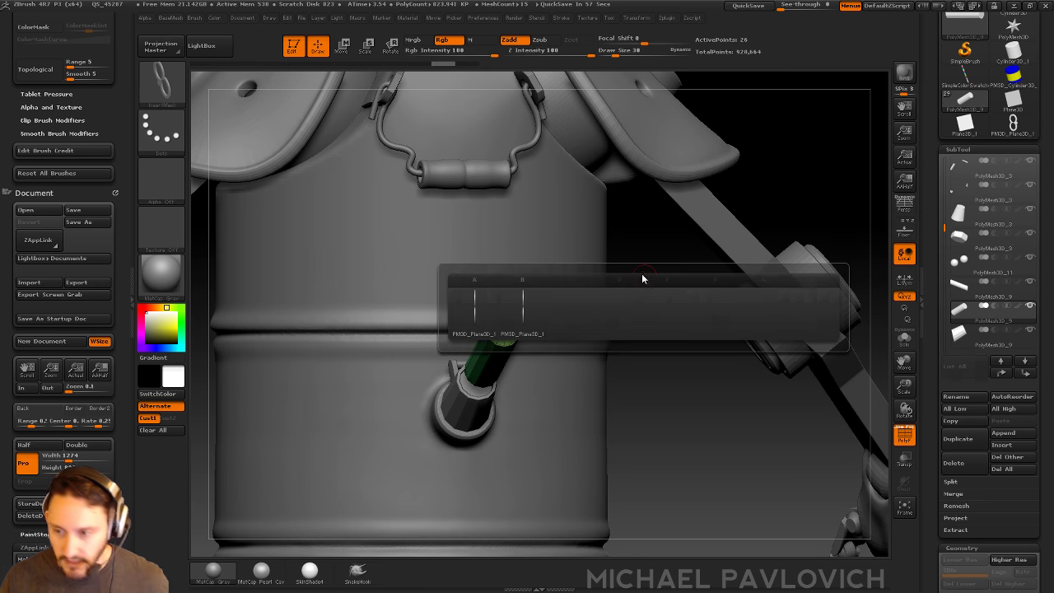
pyautogui.press('m')
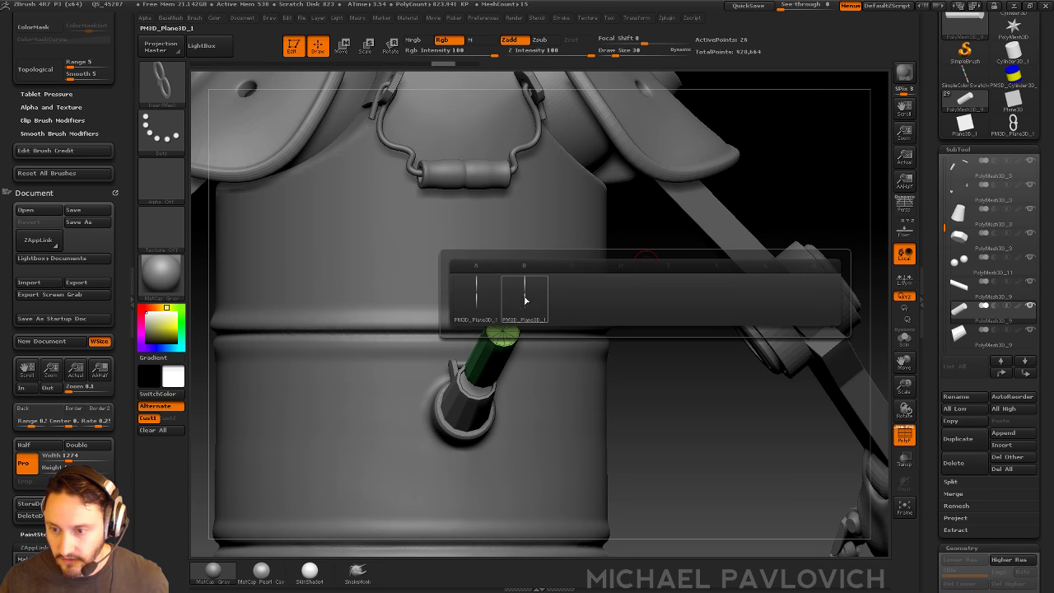
# Step: Insert the double ring onto the outer end cap of the character's shaft
pyautogui.moveTo(637, 329); pyautogui.dragTo(731, 200)
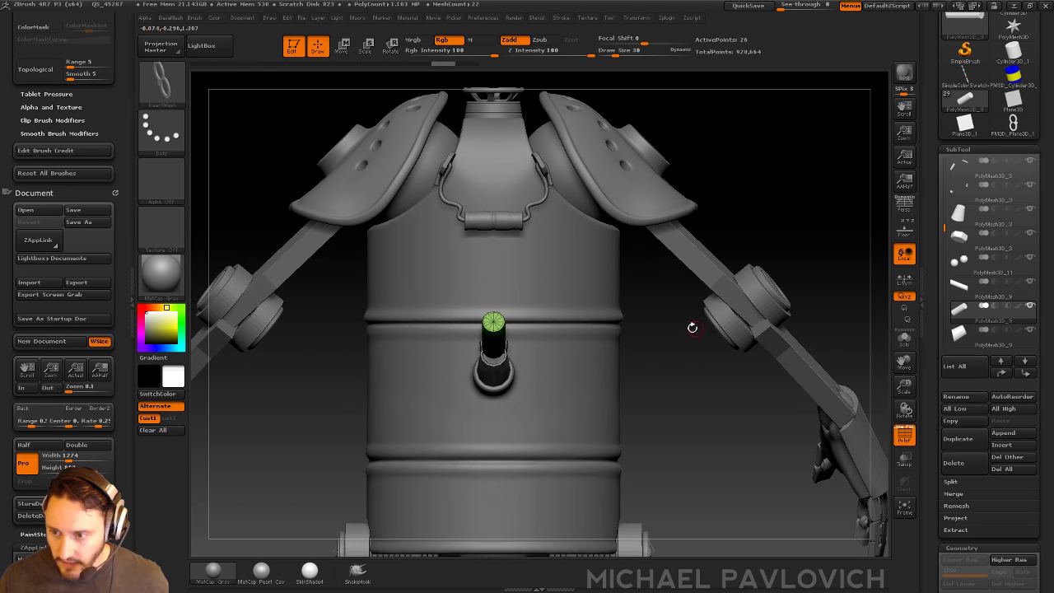
pyautogui.press('space')
pyautogui.click(680, 155)
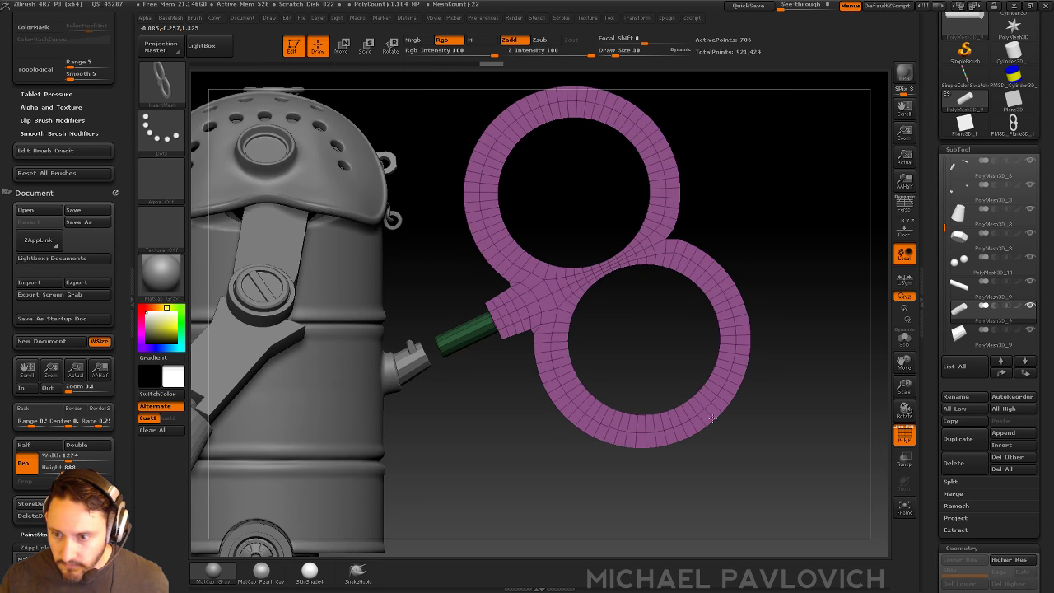
pyautogui.moveTo(712, 418); pyautogui.dragTo(802, 226)
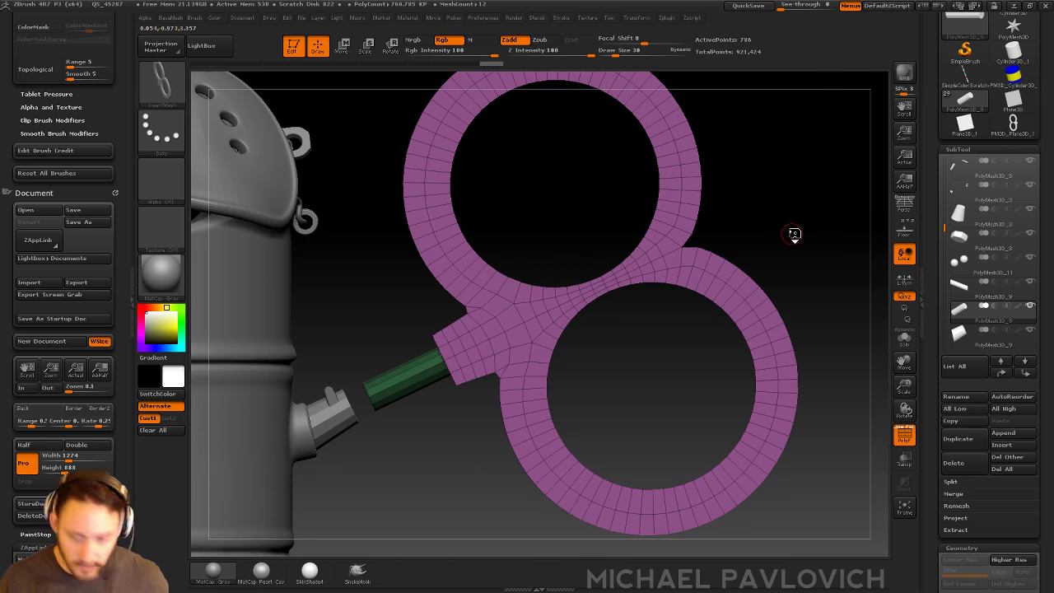
# Step: Scale down and reposition the inserted double ring with Transpose, and clear the mask to fuse it with the shaft
pyautogui.press('e')
pyautogui.moveTo(467, 347)
pyautogui.mouseDown()
pyautogui.moveTo(489, 240)
pyautogui.moveTo(478, 235)
pyautogui.moveTo(796, 196)
pyautogui.moveTo(752, 289)
pyautogui.moveTo(738, 292)
pyautogui.mouseUp()
pyautogui.press('w')
pyautogui.moveTo(652, 247); pyautogui.dragTo(669, 238)
pyautogui.press('q')
pyautogui.moveTo(771, 291); pyautogui.dragTo(733, 333)
pyautogui.keyDown('ctrl'); pyautogui.moveTo(790, 239); pyautogui.dragTo(792, 298); pyautogui.keyUp('ctrl')
pyautogui.moveTo(414, 428)
pyautogui.keyDown('alt'); pyautogui.mouseDown()
pyautogui.moveTo(459, 442)
pyautogui.moveTo(474, 496)
pyautogui.moveTo(435, 302)
pyautogui.moveTo(393, 259)
pyautogui.moveTo(438, 399)
pyautogui.moveTo(439, 276)
pyautogui.moveTo(452, 317)
pyautogui.mouseUp(); pyautogui.keyUp('alt')
# Step: Switch to the Standard brush and move the whole key along its axis into the socket on the character's back
pyautogui.press('b')
pyautogui.press('s')
pyautogui.press('t')
pyautogui.press('w')
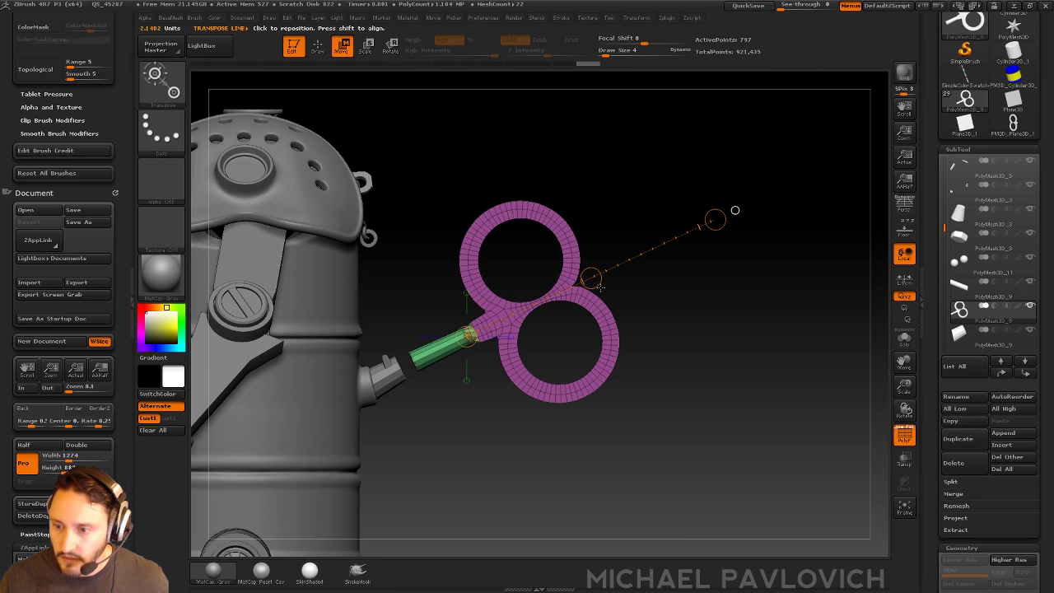
pyautogui.moveTo(600, 285); pyautogui.dragTo(530, 302)
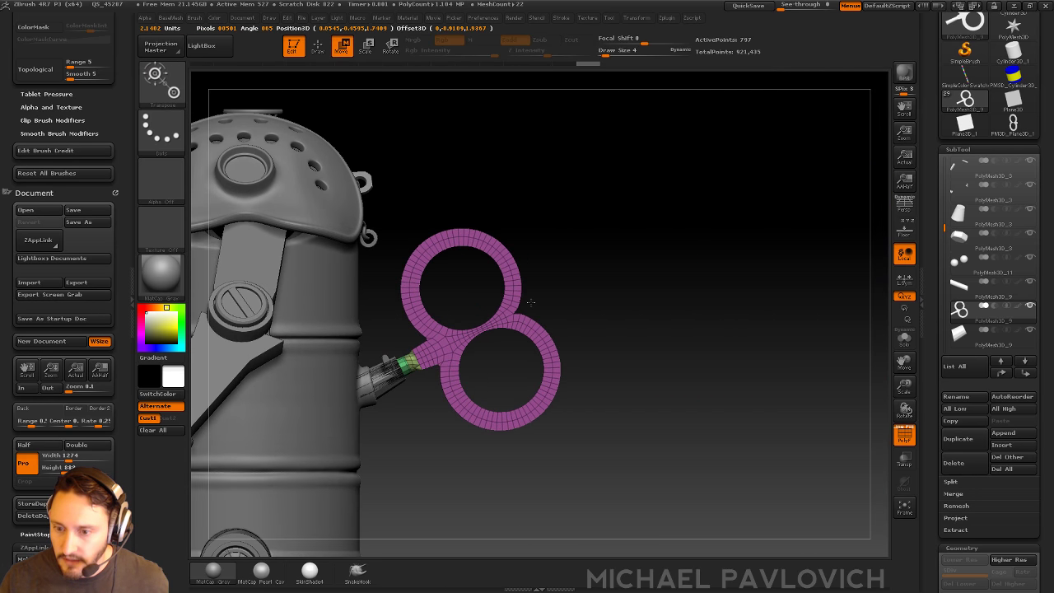
pyautogui.press('q')
pyautogui.moveTo(729, 302); pyautogui.dragTo(757, 322)
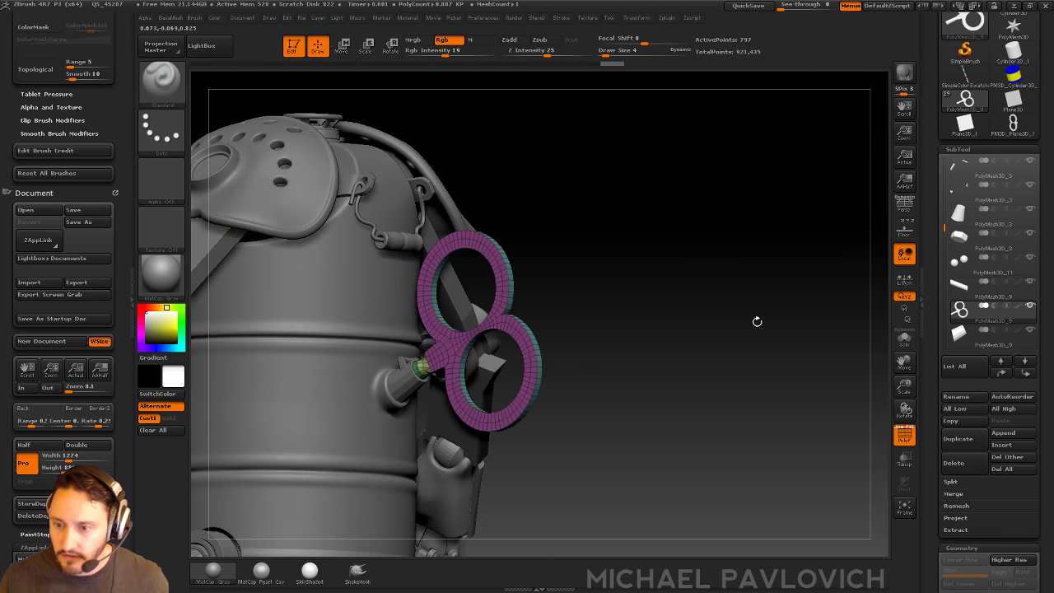
pyautogui.moveTo(698, 266); pyautogui.dragTo(742, 313)
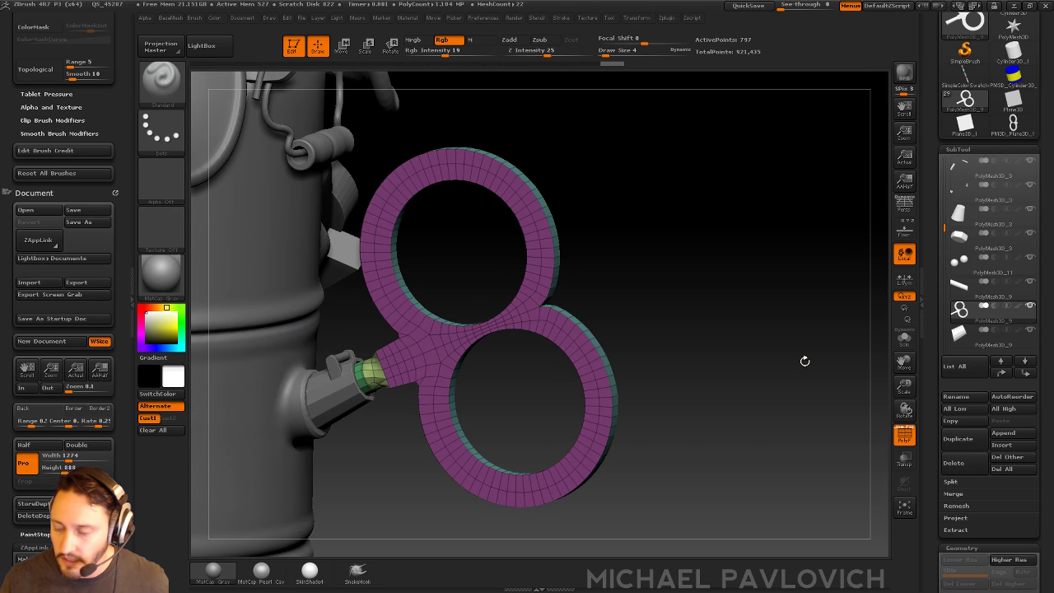
# Step: Regroup the key's polygons with Groups By Normals and isolate the key in Solo mode
pyautogui.press('2')
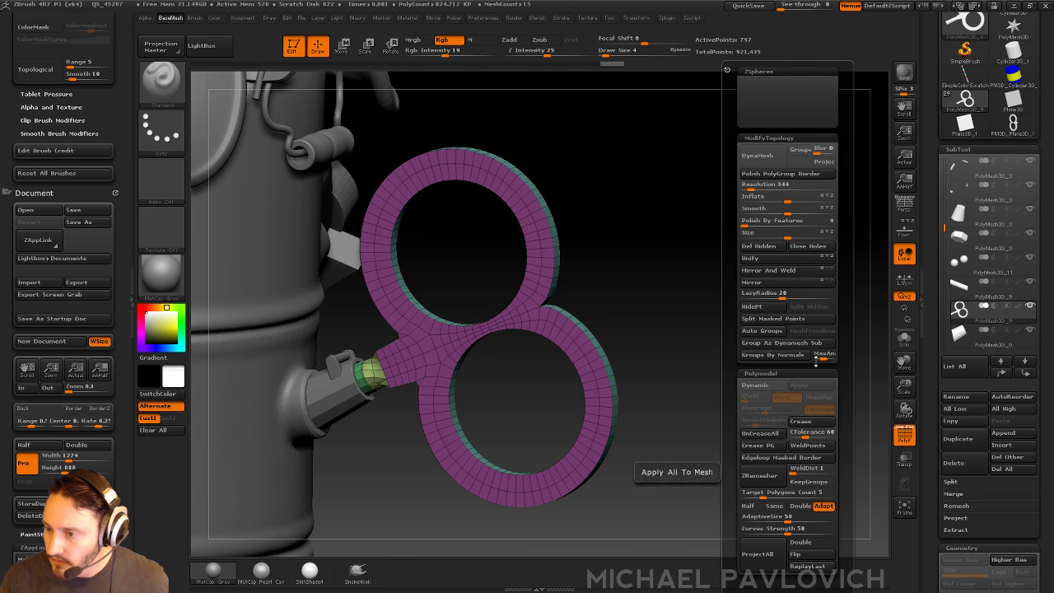
pyautogui.click(774, 355)
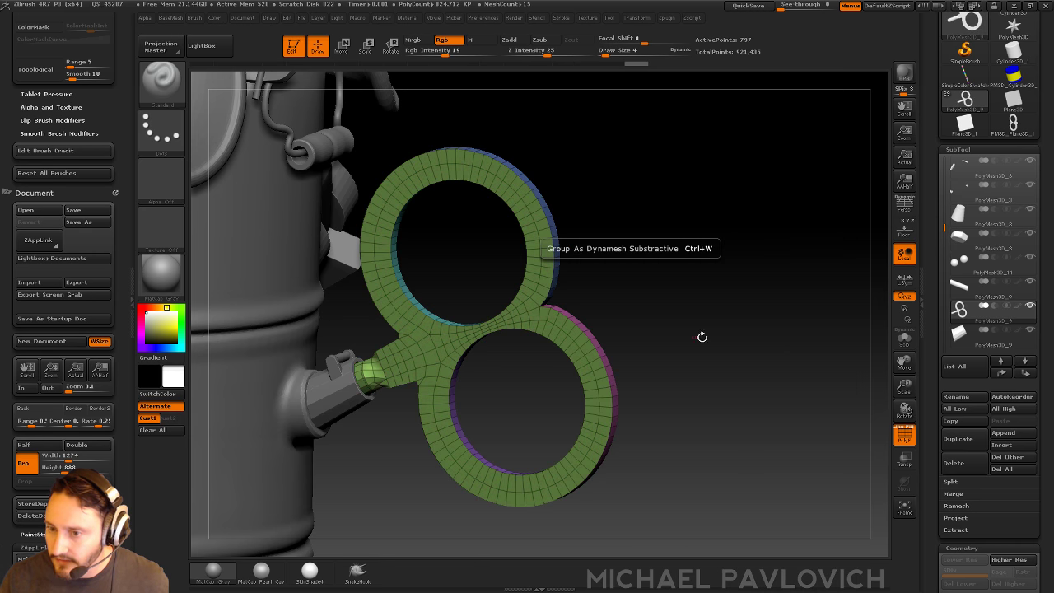
pyautogui.click(903, 340)
pyautogui.moveTo(793, 339); pyautogui.dragTo(743, 337)
# Step: Turn on the key's smoothed Dynamic Subdivision preview and hide its polyframe
pyautogui.press('3')
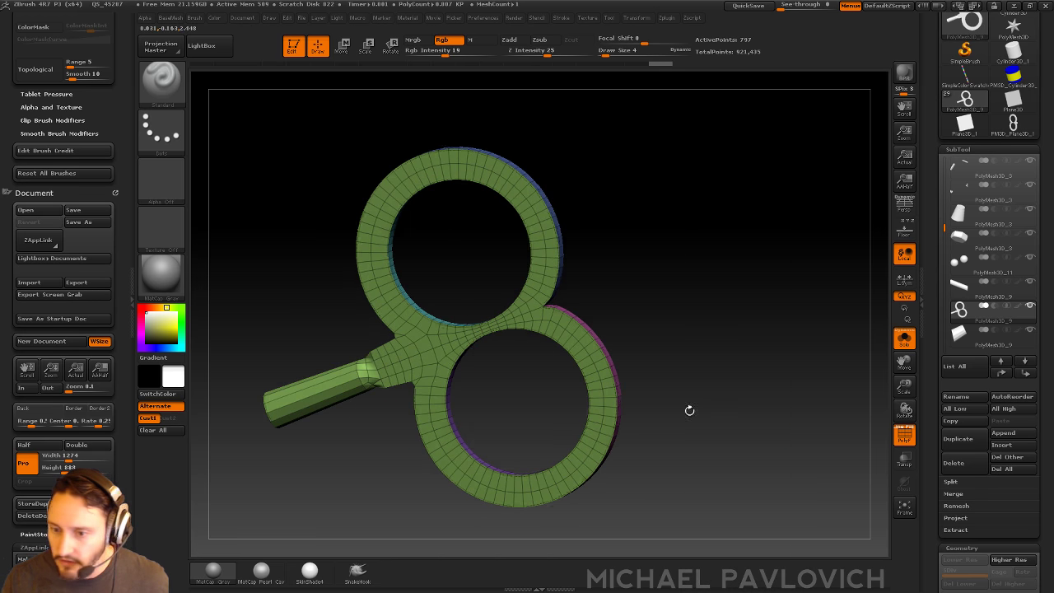
pyautogui.moveTo(689, 412); pyautogui.dragTo(710, 262)
pyautogui.press('d')
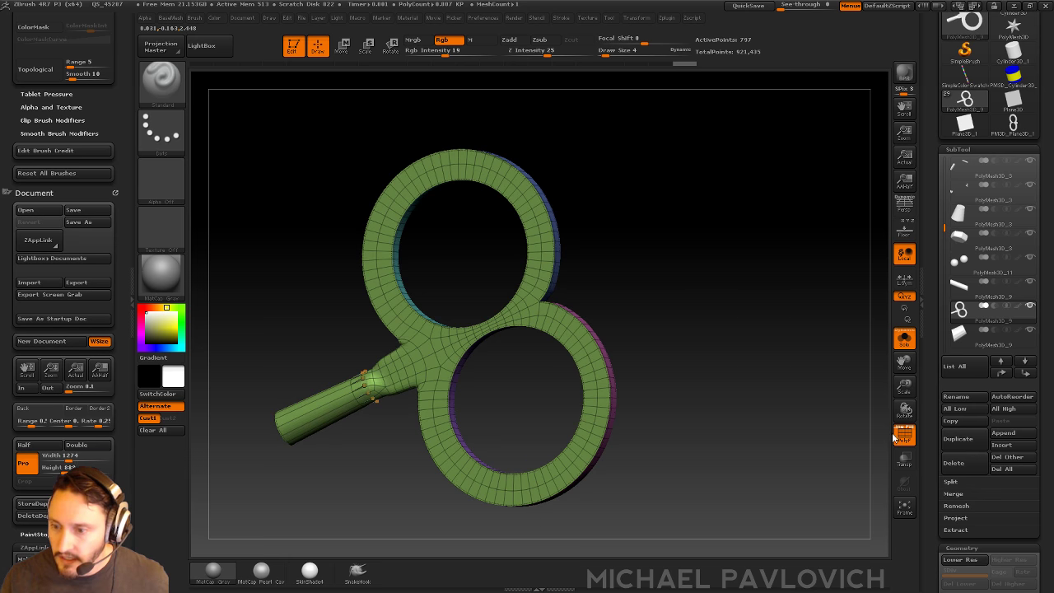
pyautogui.click(897, 438)
pyautogui.moveTo(764, 351); pyautogui.dragTo(733, 349)
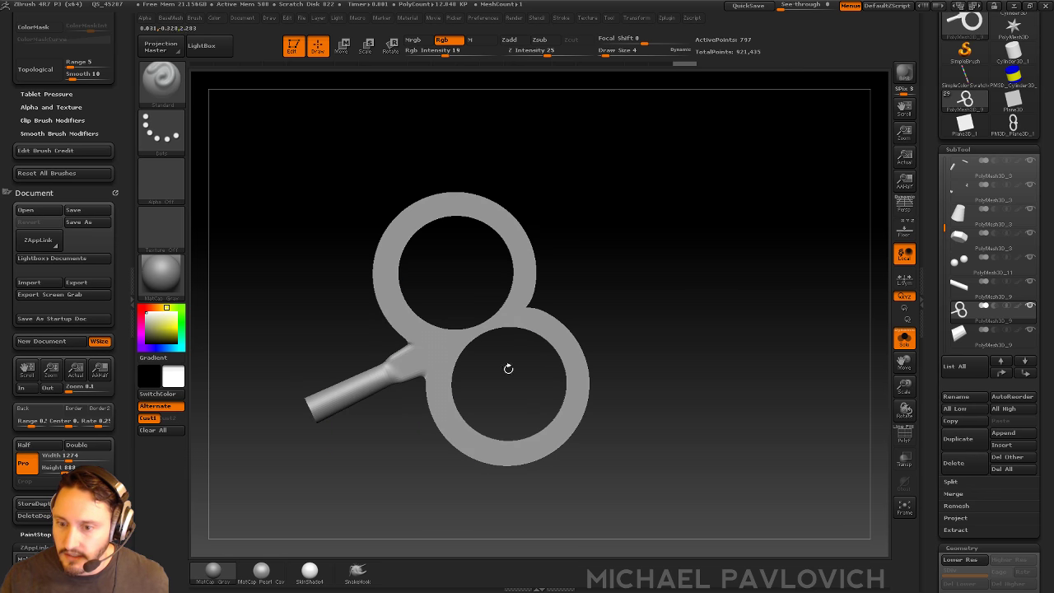
# Step: Turn Solo mode off to show the whole character and set the draw size to 42
pyautogui.click(904, 339)
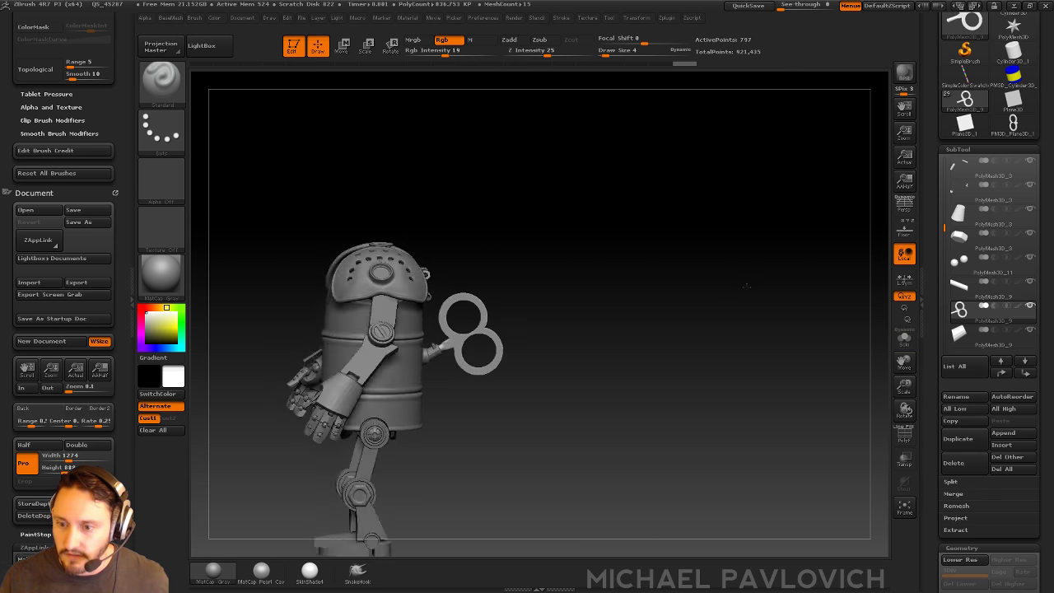
pyautogui.moveTo(746, 286)
pyautogui.mouseDown()
pyautogui.moveTo(691, 275)
pyautogui.moveTo(719, 327)
pyautogui.moveTo(709, 378)
pyautogui.mouseUp()
pyautogui.press('s')
pyautogui.click(710, 280)
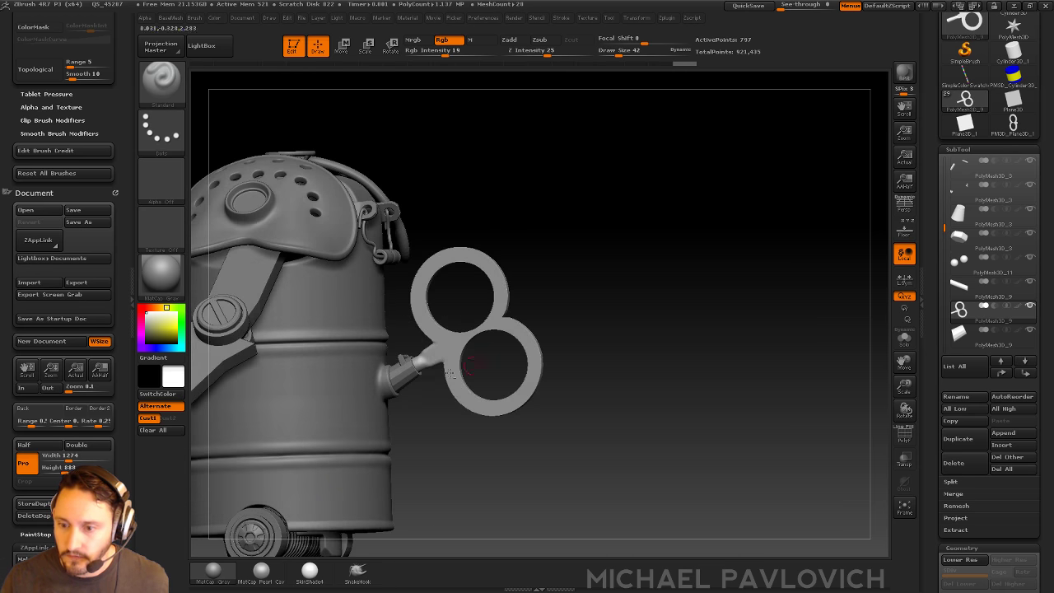
# Step: Make the subtool of the key's socket active and set the draw size to 37
pyautogui.moveTo(427, 383); pyautogui.dragTo(418, 383)
pyautogui.keyDown('alt'); pyautogui.click(407, 379); pyautogui.keyUp('alt')
pyautogui.keyDown('alt'); pyautogui.moveTo(599, 270); pyautogui.dragTo(700, 346); pyautogui.keyUp('alt')
pyautogui.moveTo(749, 325)
pyautogui.mouseDown()
pyautogui.moveTo(667, 321)
pyautogui.moveTo(699, 315)
pyautogui.moveTo(535, 321)
pyautogui.moveTo(573, 319)
pyautogui.mouseUp()
pyautogui.press('s')
pyautogui.click(708, 328)
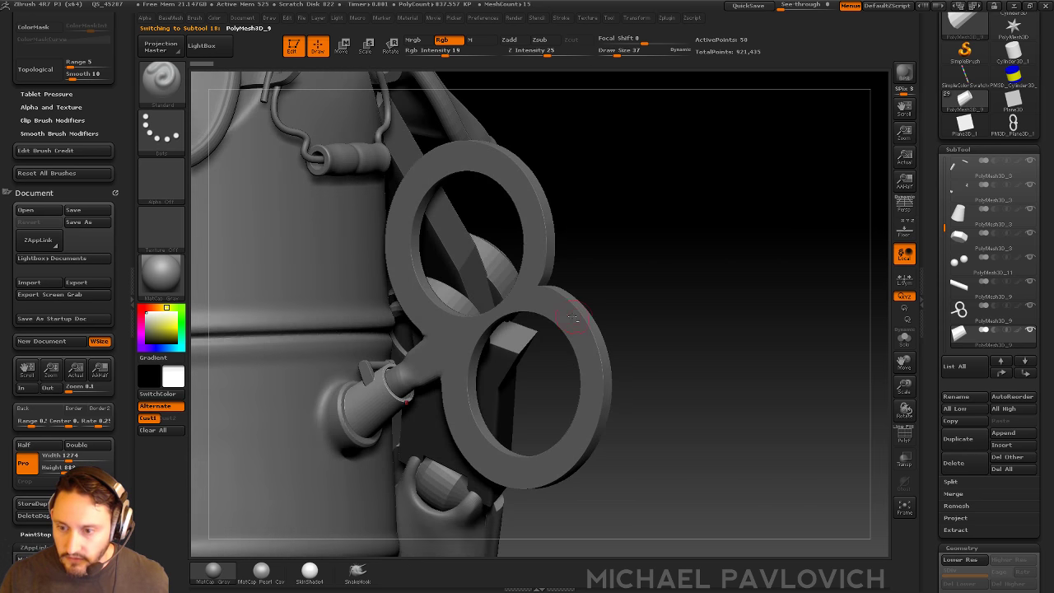
# Step: Make the double-ring key the active subtool and scale it up slightly with Transpose
pyautogui.keyDown('alt'); pyautogui.click(574, 319); pyautogui.keyUp('alt')
pyautogui.press('e')
pyautogui.moveTo(676, 305); pyautogui.dragTo(718, 303)
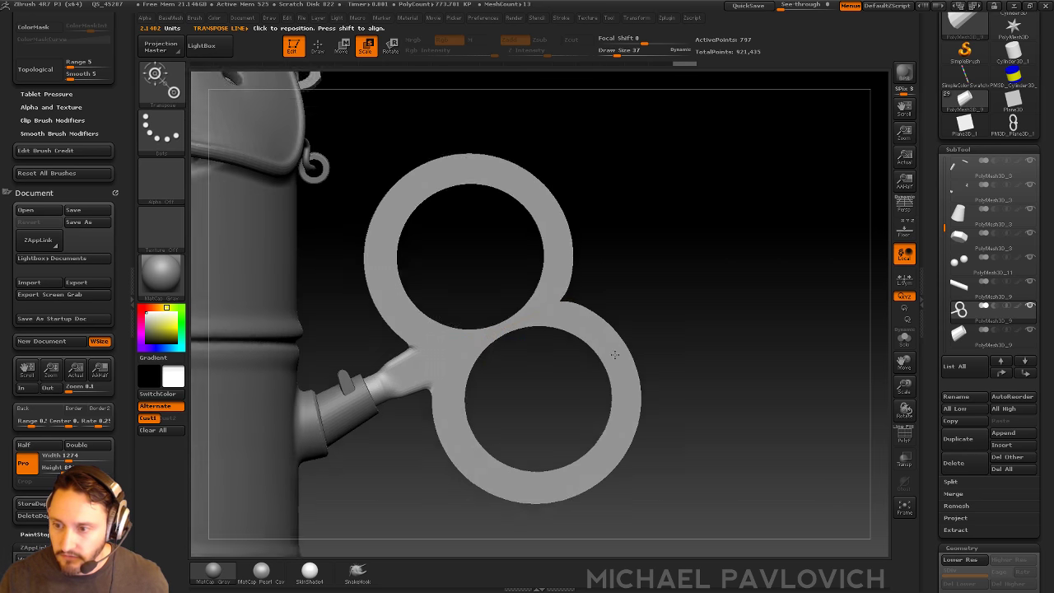
pyautogui.keyDown('alt'); pyautogui.moveTo(614, 355); pyautogui.dragTo(607, 357); pyautogui.keyUp('alt')
pyautogui.keyDown('alt'); pyautogui.moveTo(749, 270); pyautogui.dragTo(674, 239); pyautogui.keyUp('alt')
pyautogui.keyDown('alt'); pyautogui.moveTo(659, 319); pyautogui.dragTo(705, 292); pyautogui.keyUp('alt')
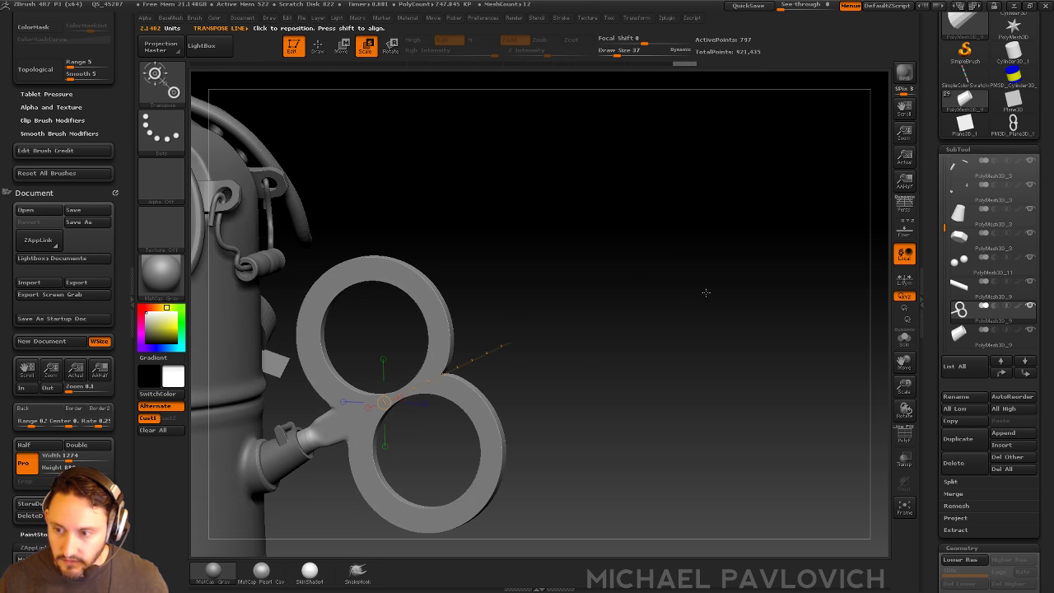
pyautogui.moveTo(699, 250); pyautogui.dragTo(701, 250)
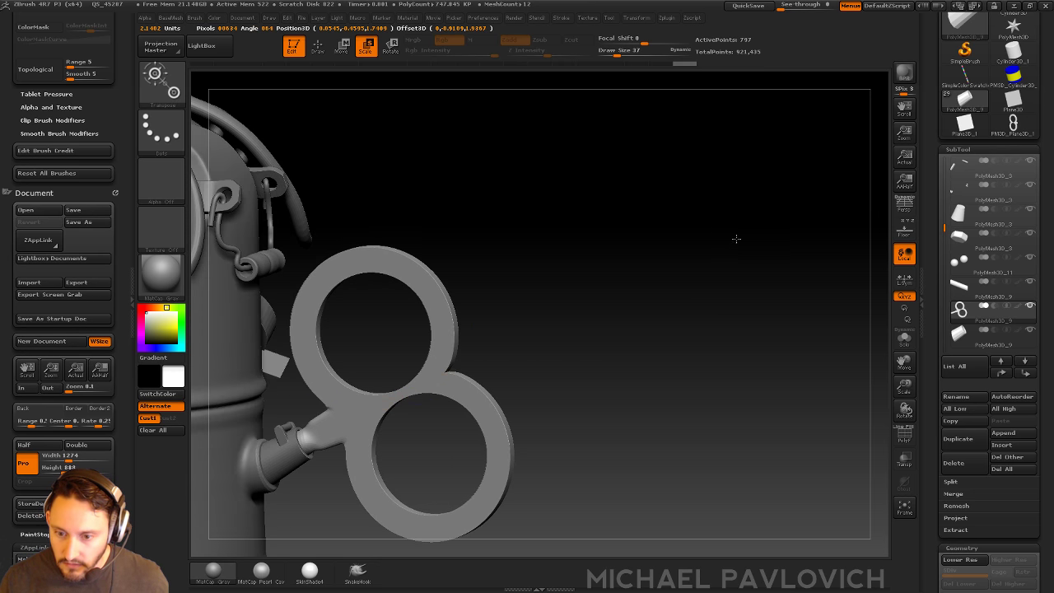